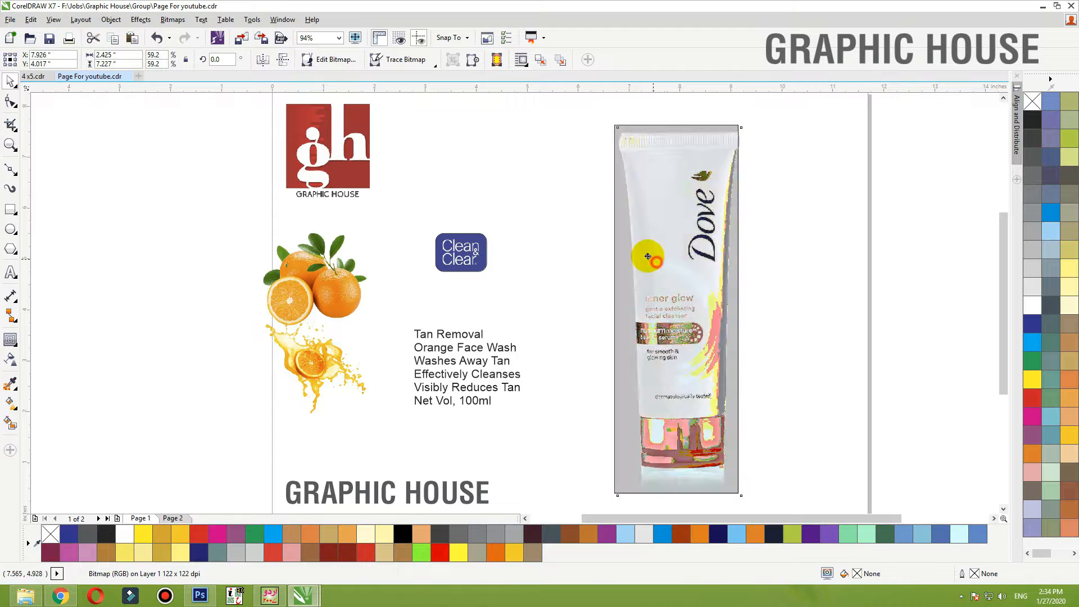
Draw a closed four-corner outline around the tube's body, from below the crimped seal to above the cap
click(17, 177)
click(52, 203)
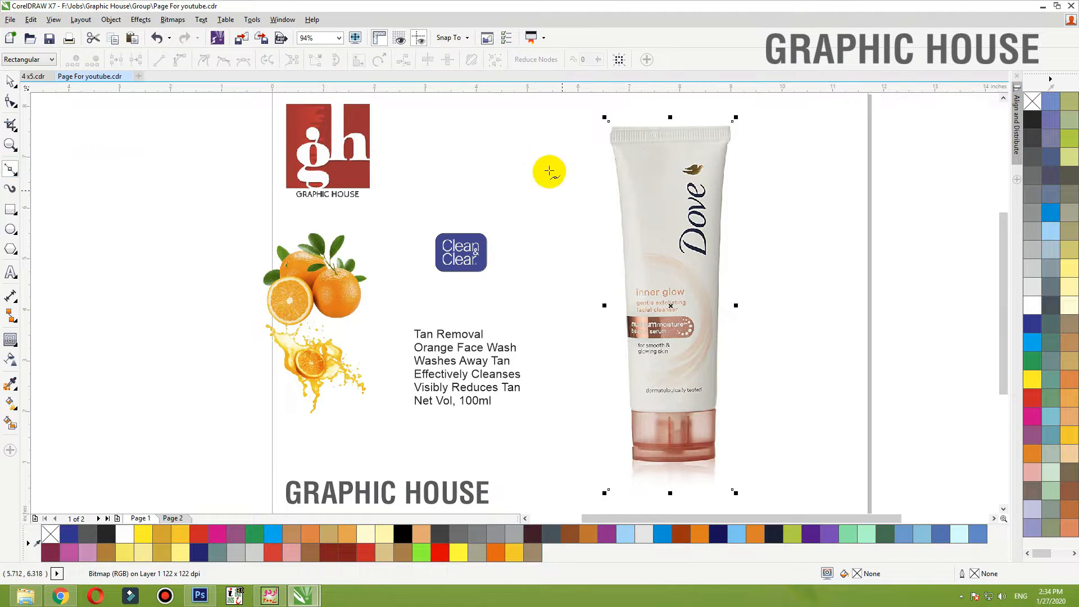
click(608, 142)
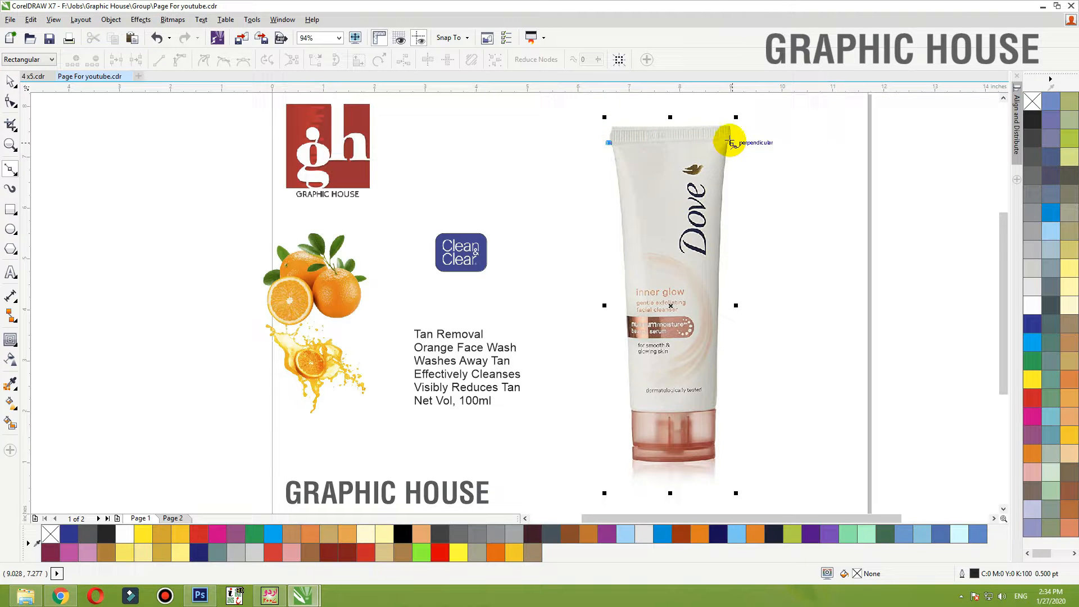
click(717, 405)
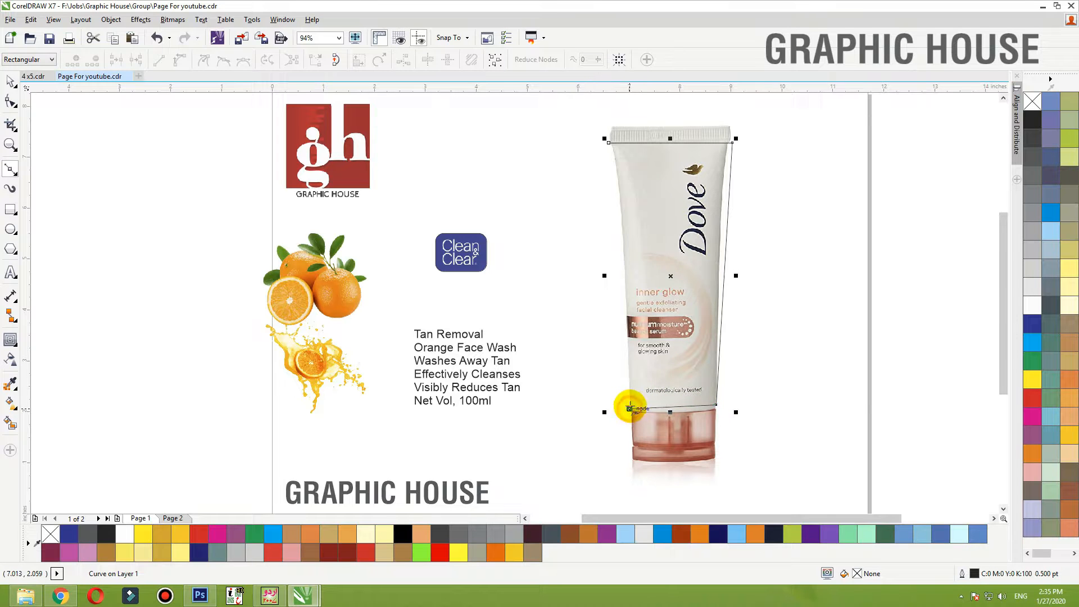
click(607, 141)
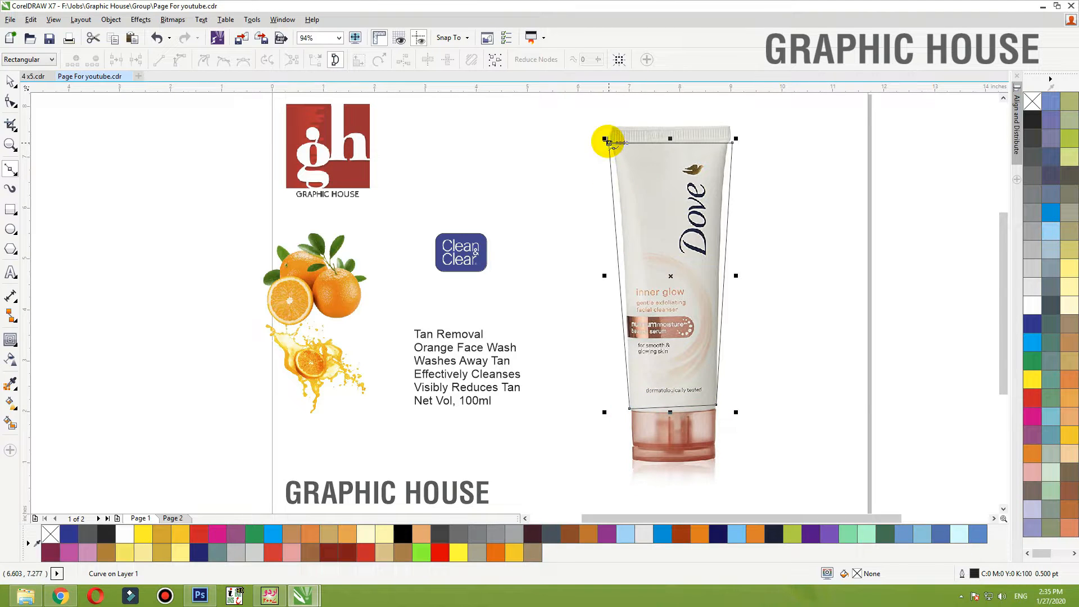
Select all four nodes of the tube outline with the Shape tool and convert its lines to curves
click(12, 105)
click(39, 99)
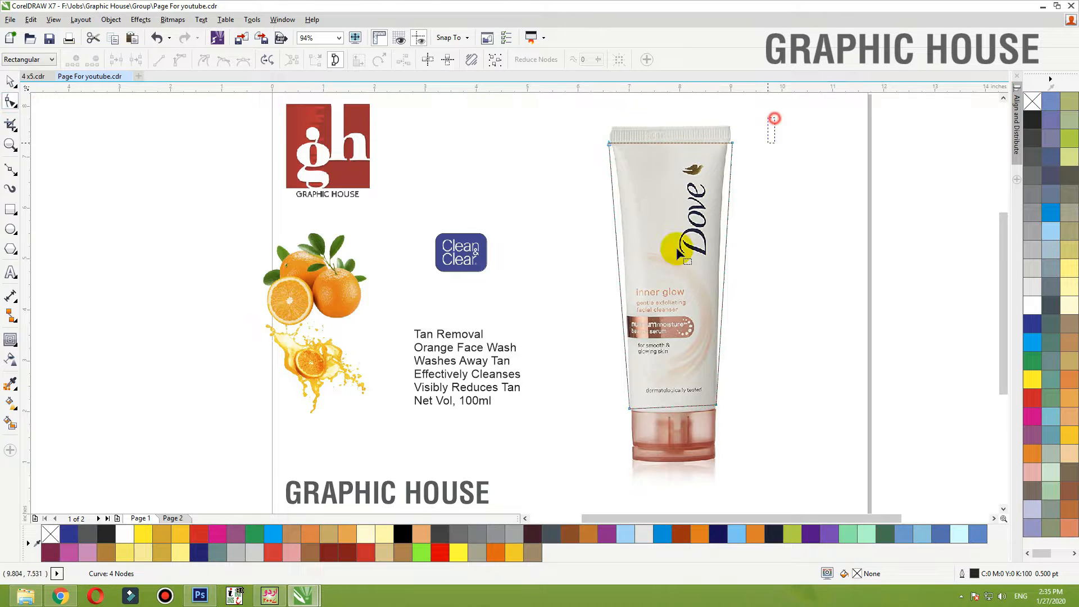
drag(571, 426, 568, 427)
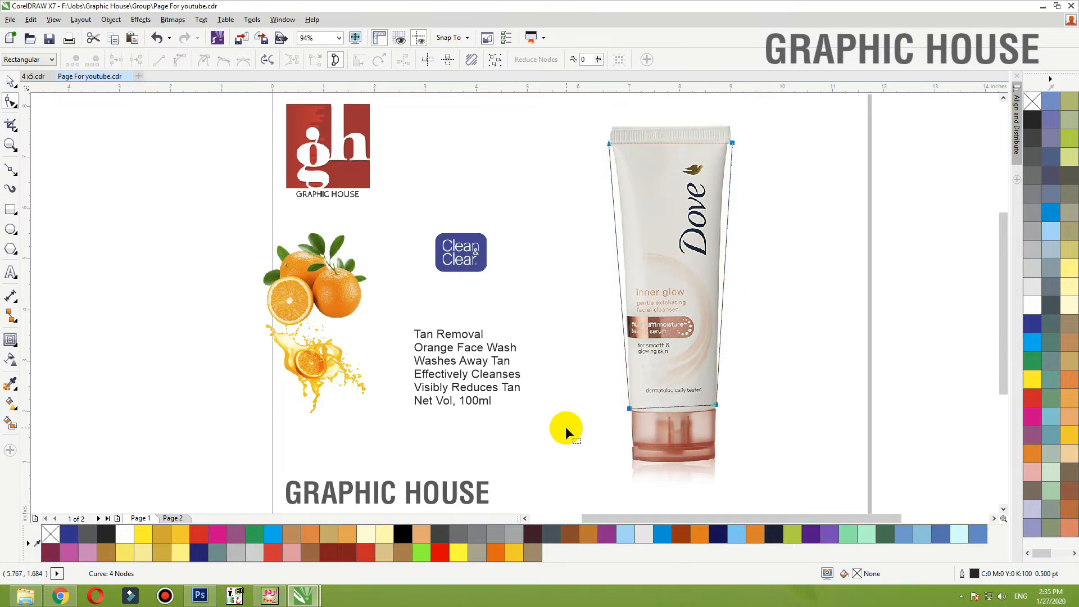
click(178, 62)
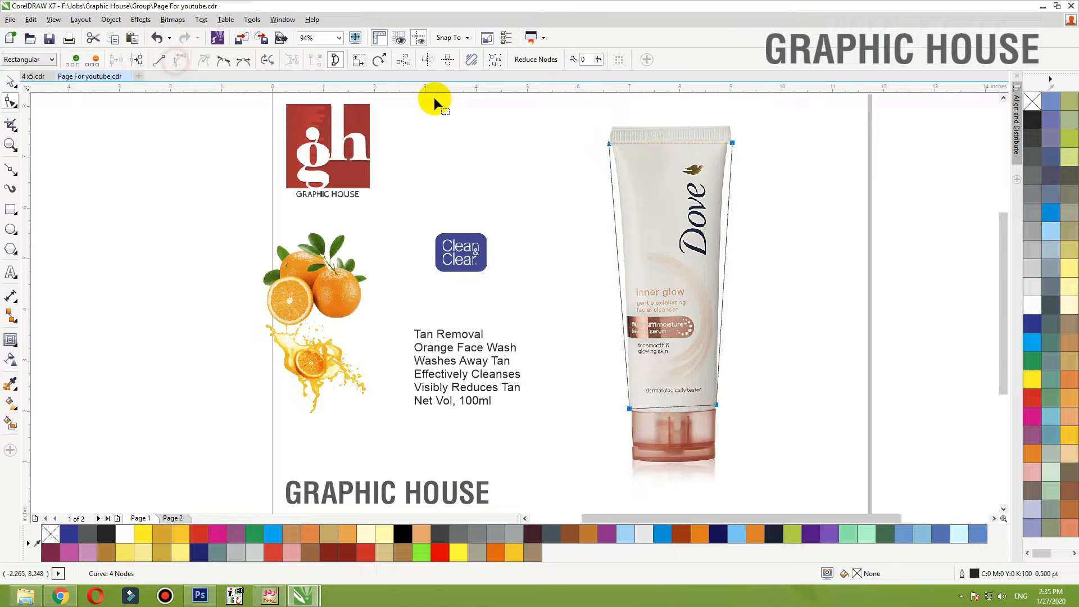
Bend the outline's left and right sides inward to follow the tube's tapering edges
drag(571, 132, 736, 424)
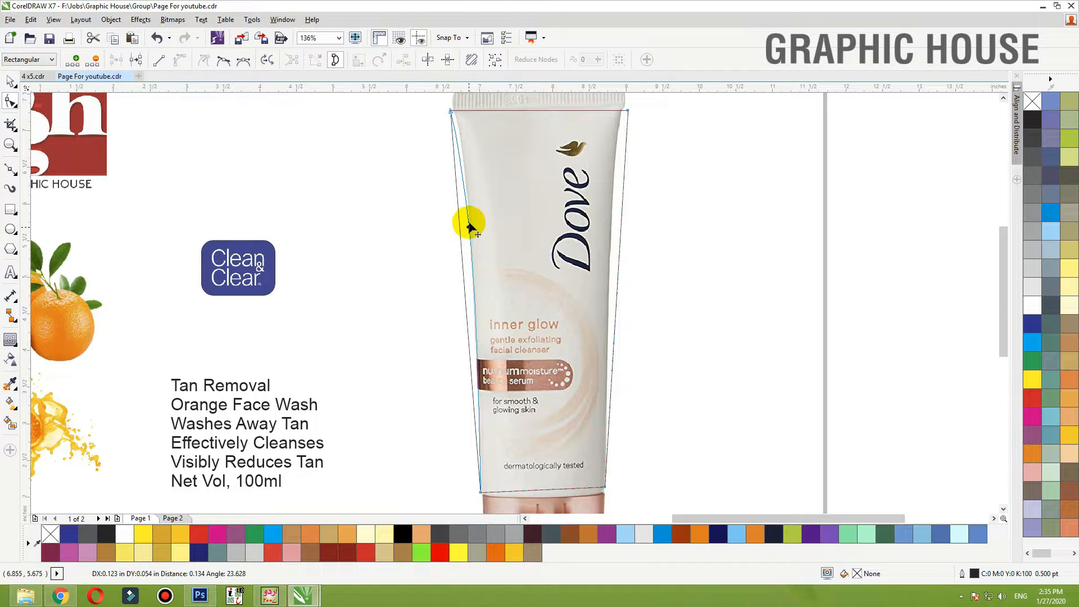
drag(468, 226, 467, 194)
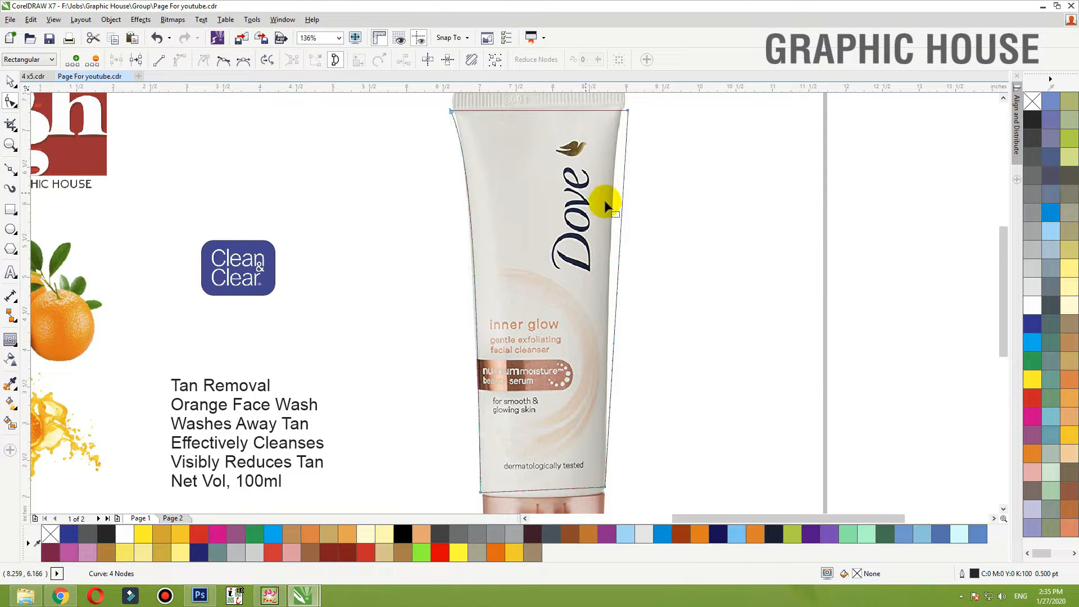
mouse_move(620, 208)
mouse_down()
mouse_move(614, 165)
mouse_move(616, 187)
mouse_up()
Move the outline's upper-right node onto the tube's corner below the seal and adjust the right side's curve handle to fit the edge
scroll(552, 92, up, 4)
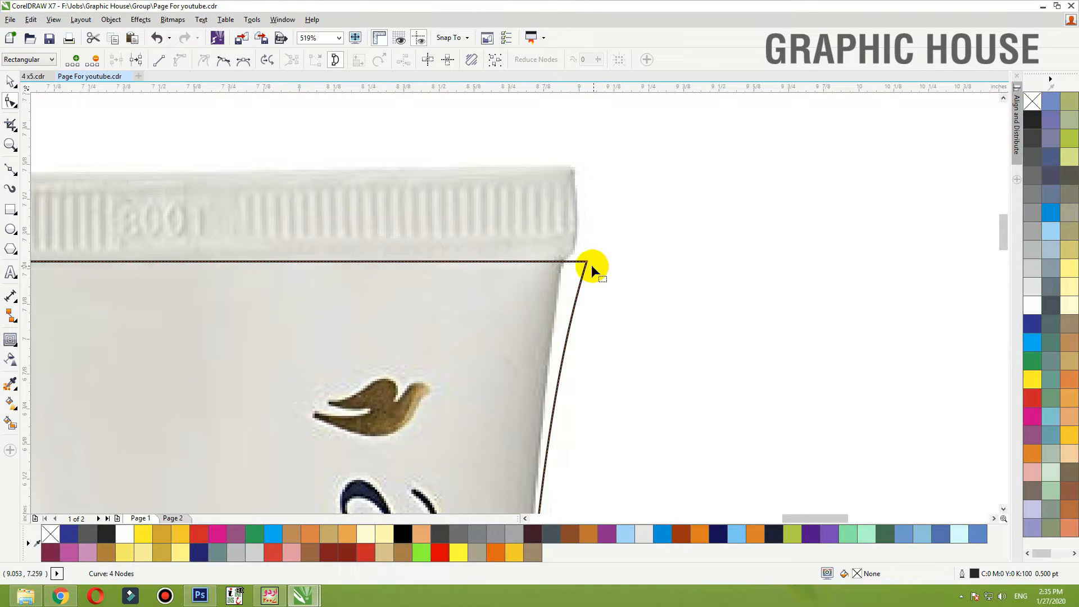
drag(588, 265, 568, 266)
scroll(585, 180, down, 5)
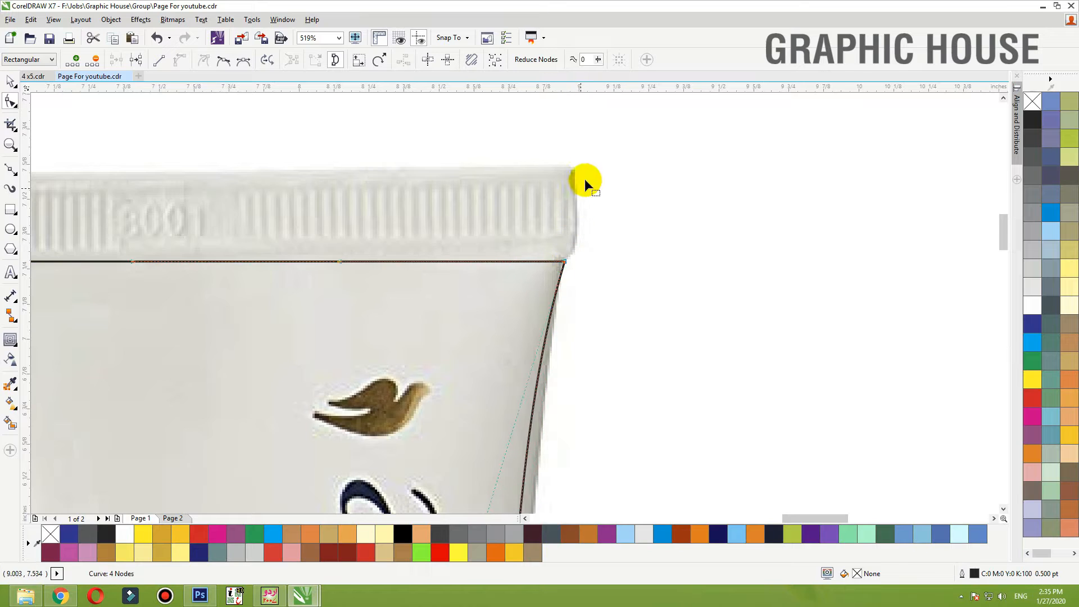
scroll(605, 321, up, 2)
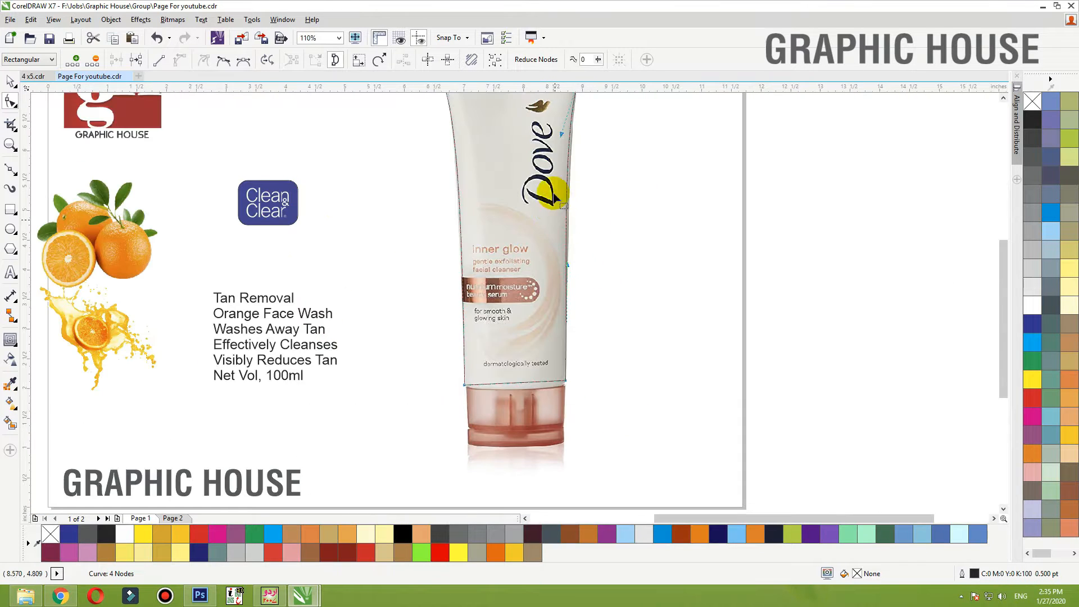
drag(561, 135, 565, 142)
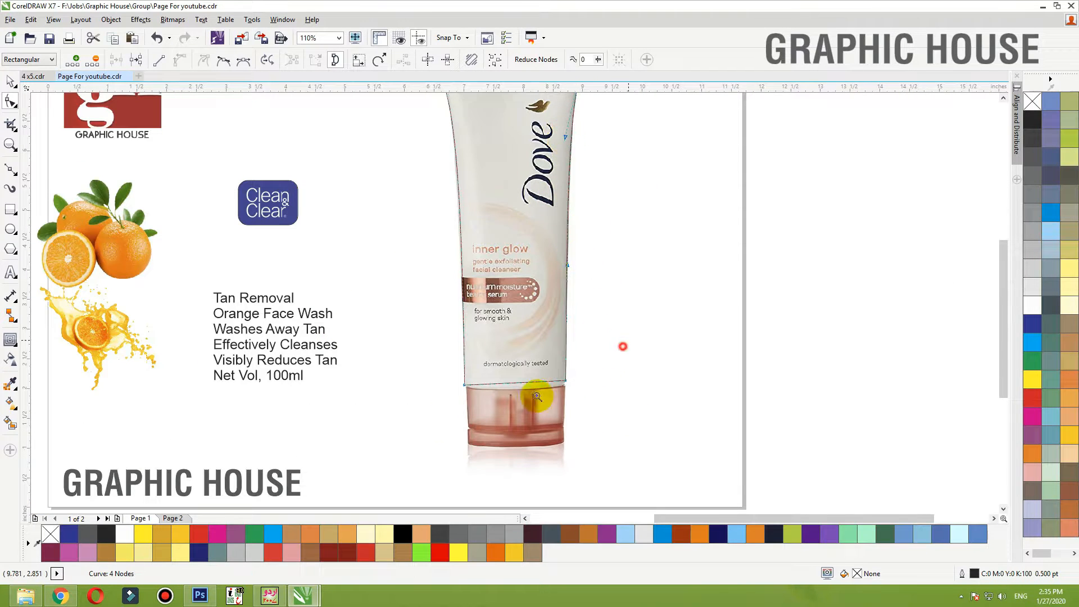
Curve the outline's lower edge along the cap's rim and move its two lower corner nodes onto the tube's corners
scroll(523, 387, up, 5)
drag(515, 297, 517, 326)
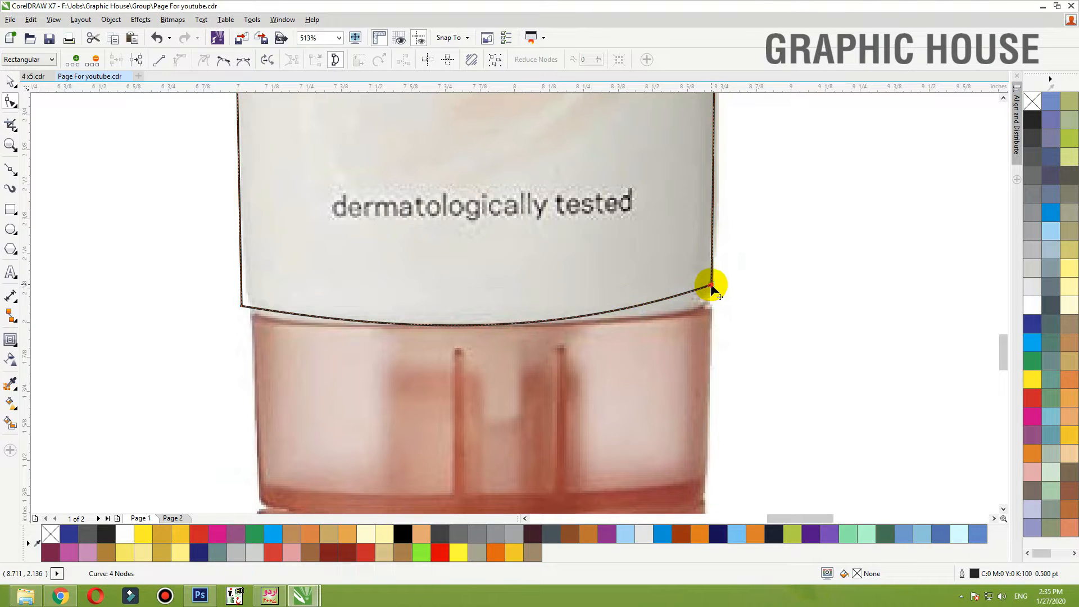
drag(711, 287, 711, 305)
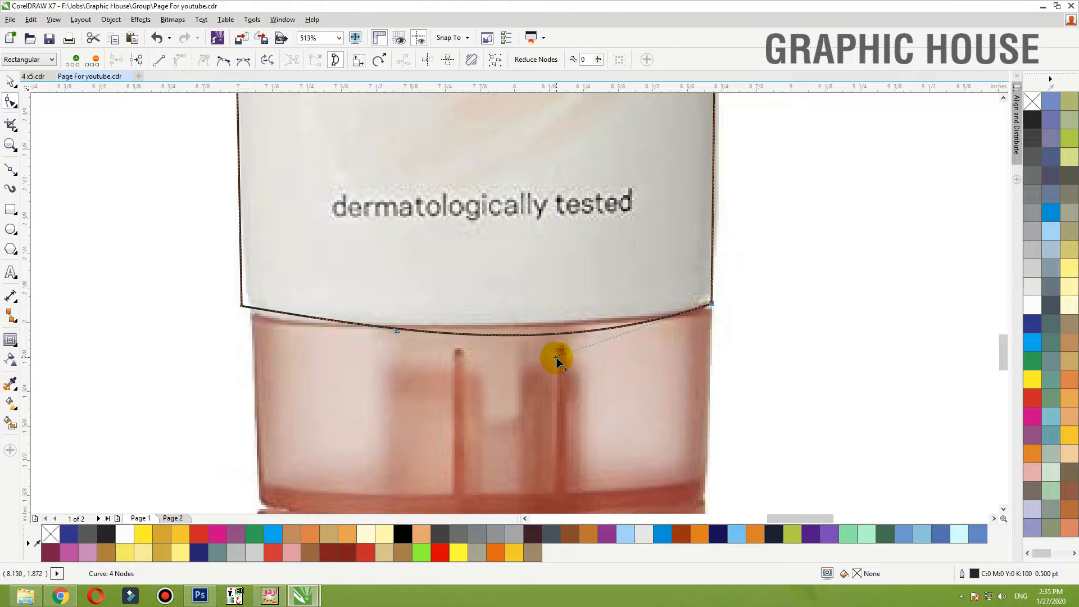
drag(556, 358, 562, 325)
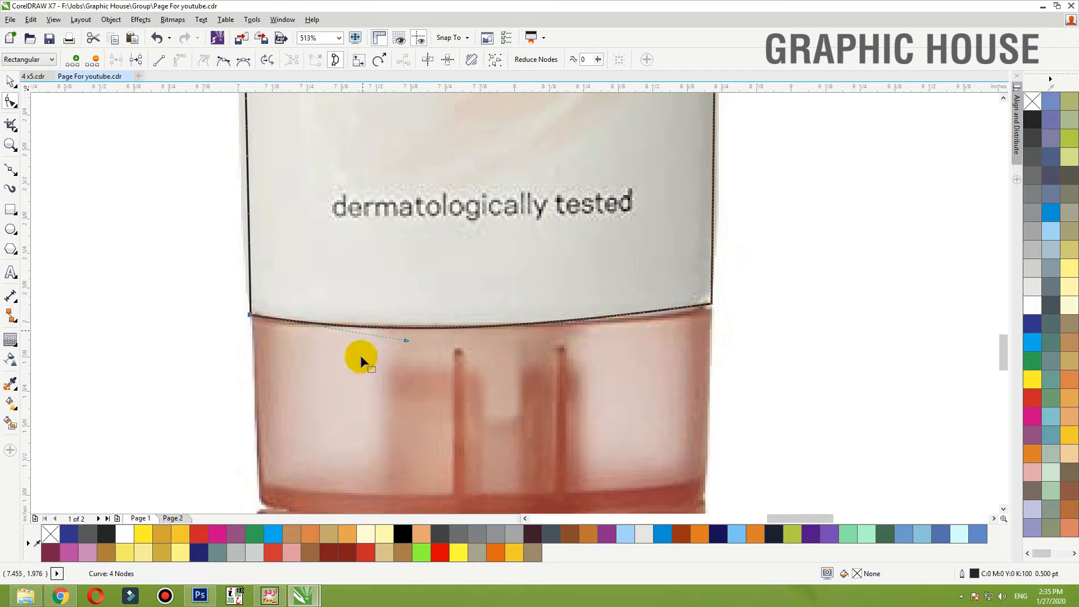
scroll(392, 409, down, 2)
scroll(392, 403, down, 2)
key(F2)
drag(512, 190, 285, 411)
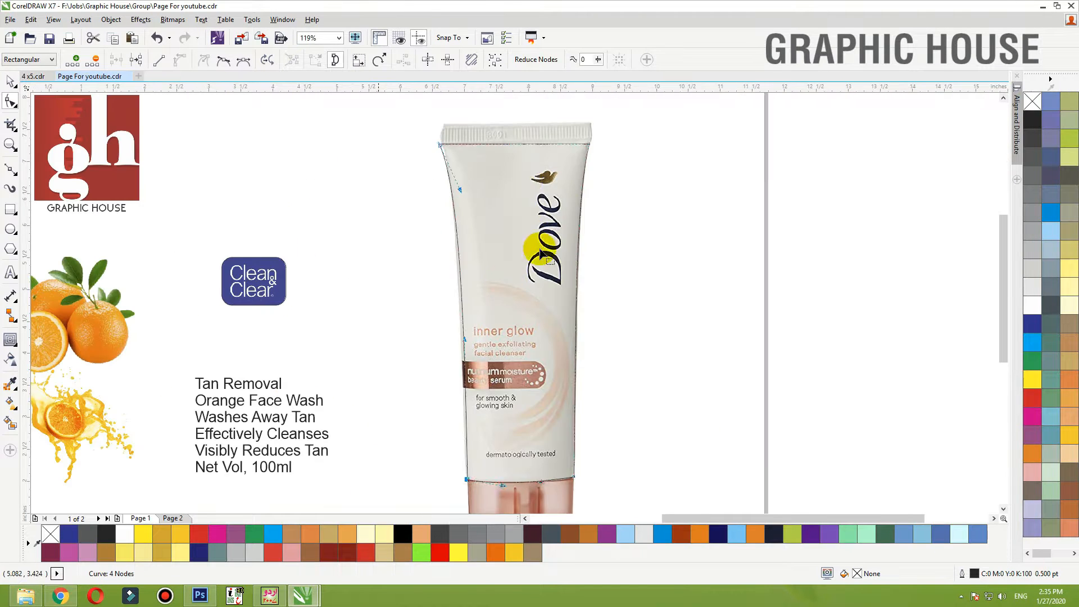
key(space)
click(533, 130)
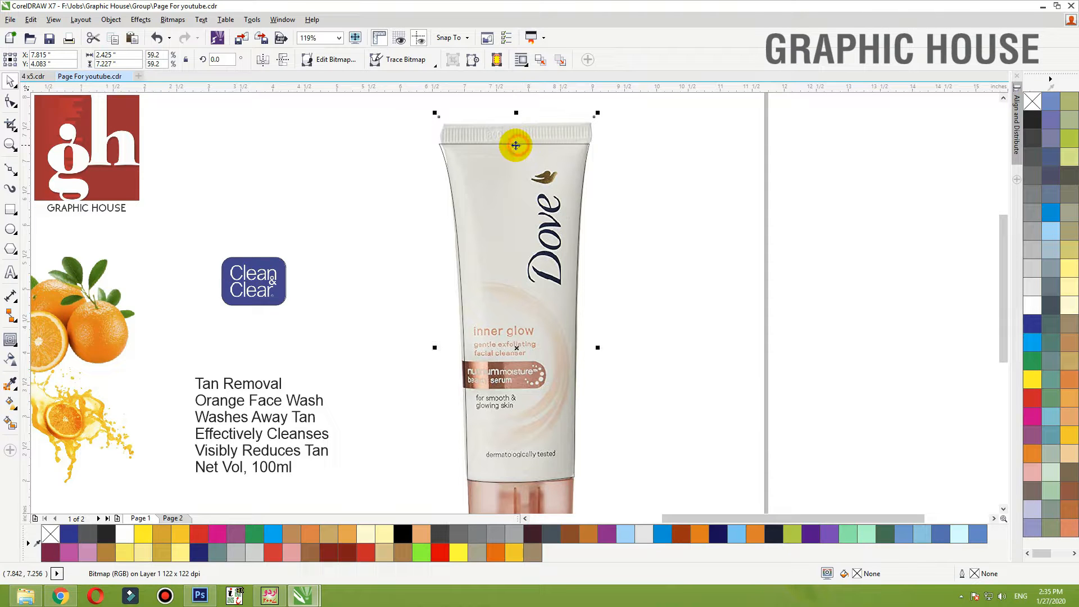
click(506, 144)
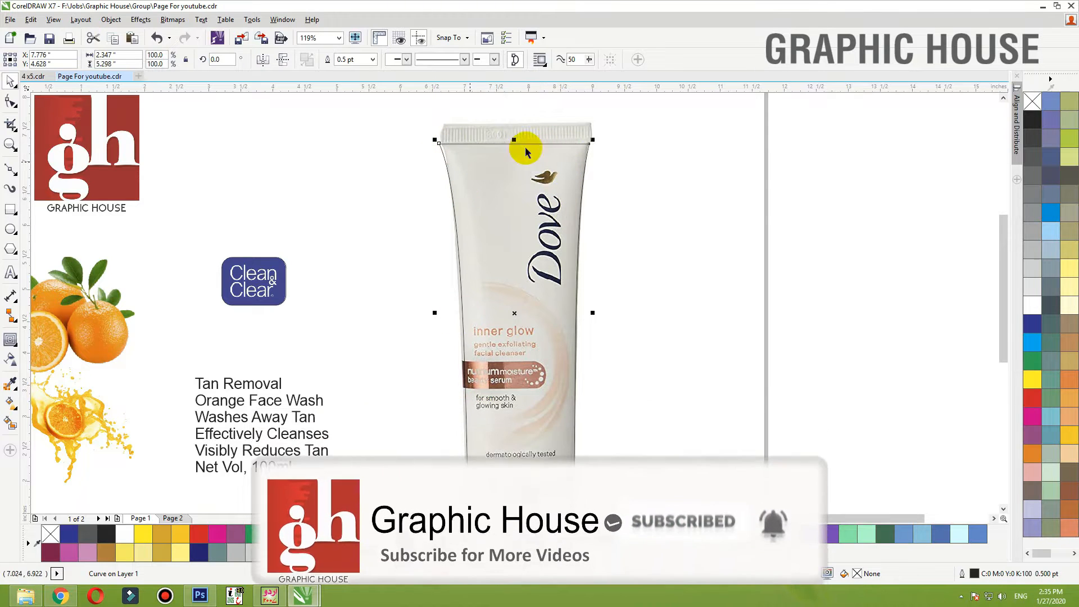
click(582, 131)
drag(531, 124, 513, 120)
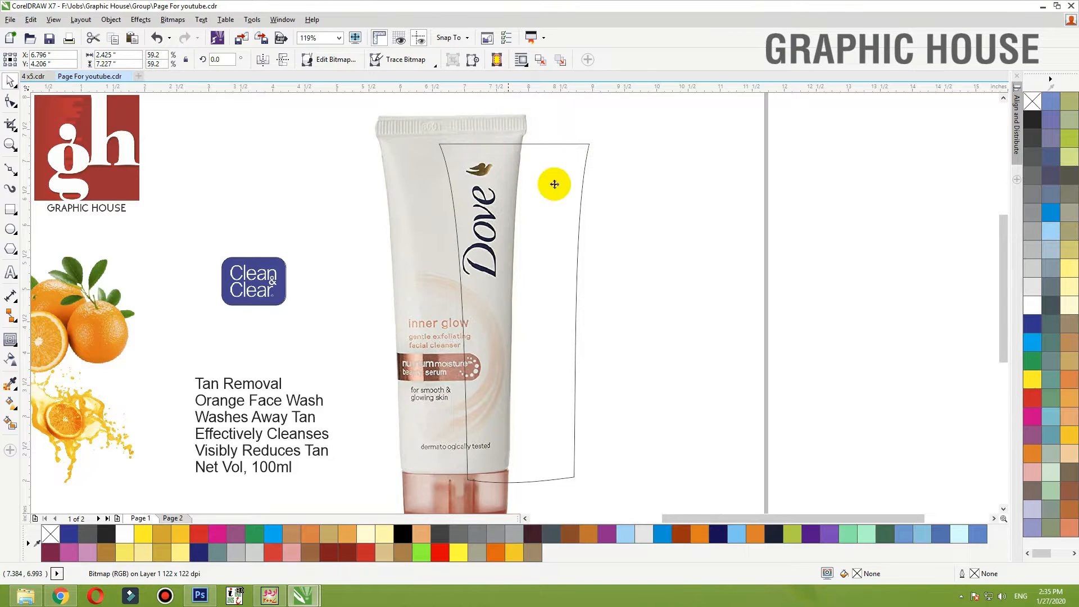
key(ctrl+z)
Draw a rectangle about 1.556 by 6.311 in covering the right half of the tube, extending past its edge and the outline's ends
click(10, 211)
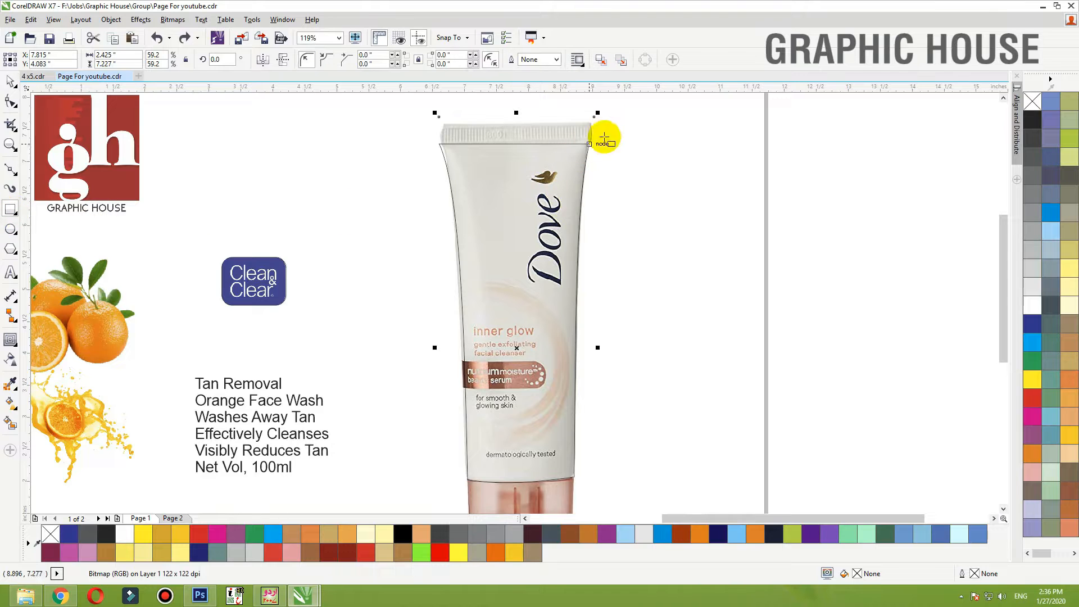
drag(622, 117, 523, 477)
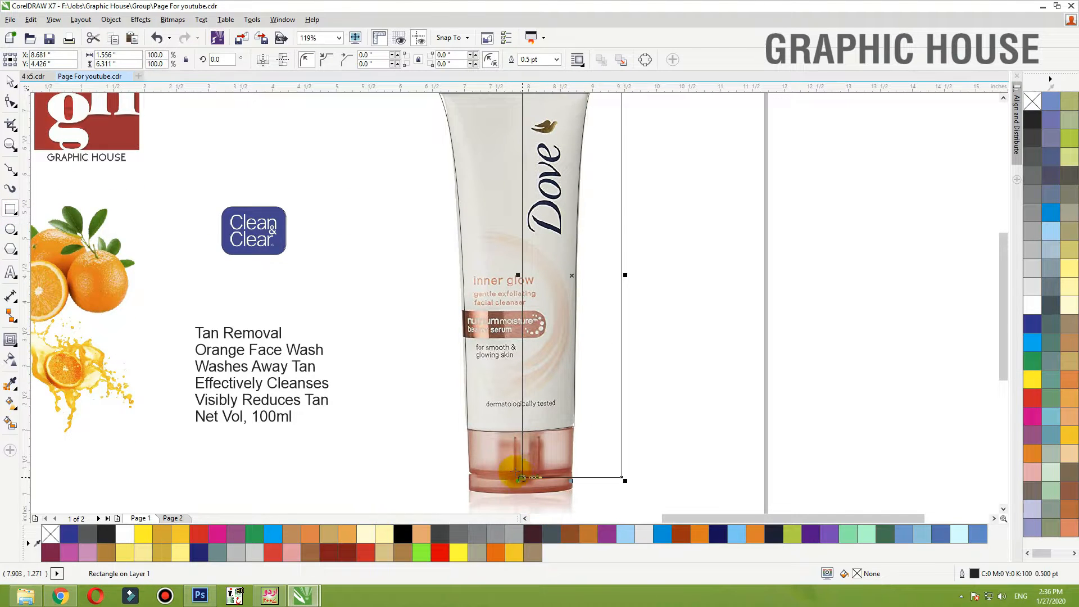
shift+click(504, 431)
scroll(504, 430, down, 1)
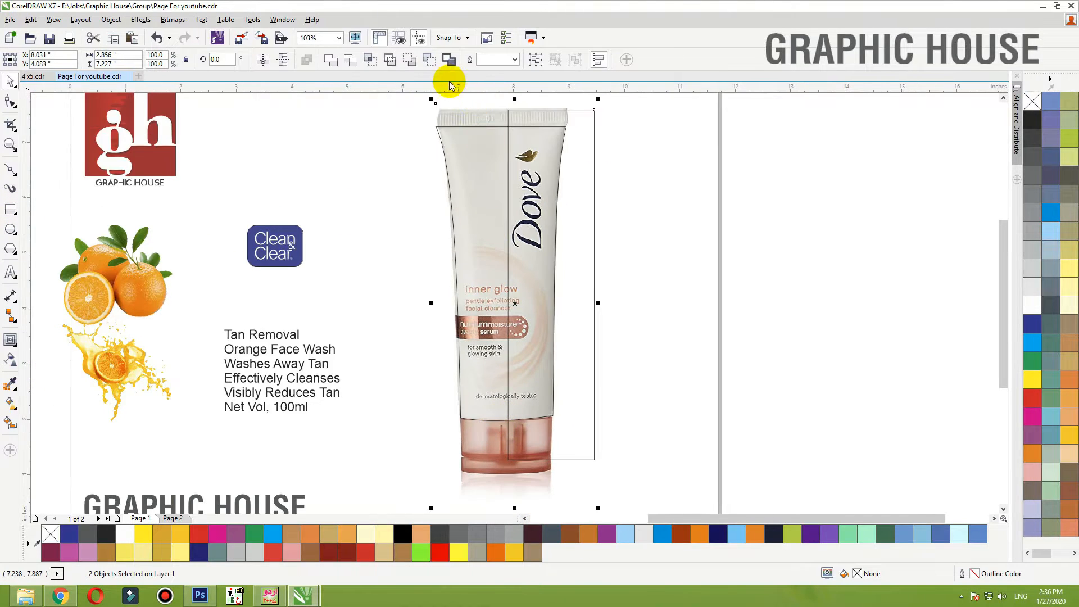
click(352, 62)
key(ctrl+z)
Trim away the right half of the tube outline using the rectangle, and delete the rectangle
click(591, 114)
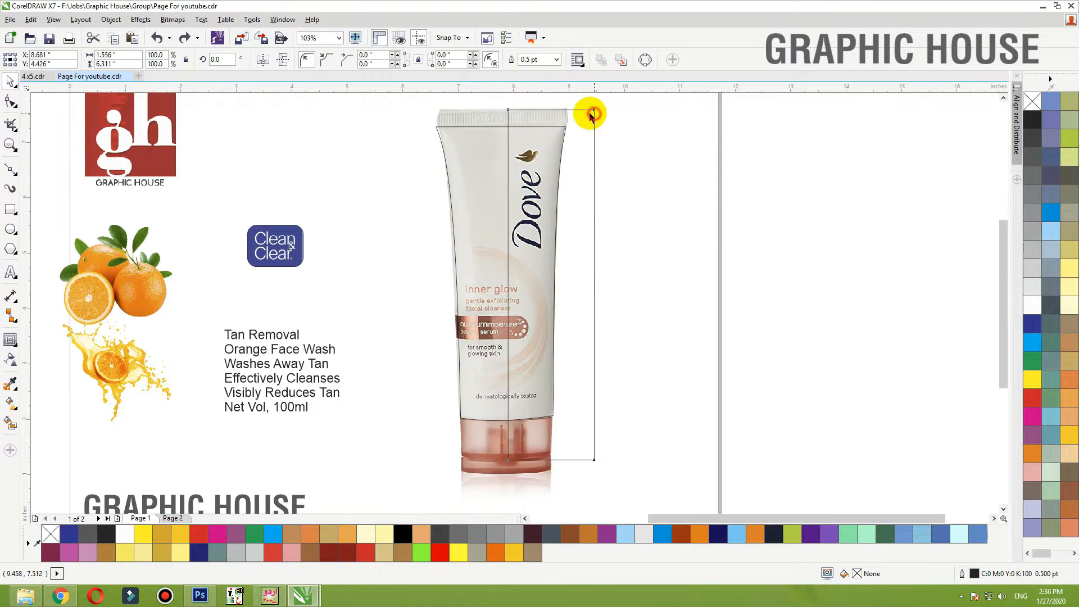
shift+click(489, 120)
drag(489, 120, 467, 121)
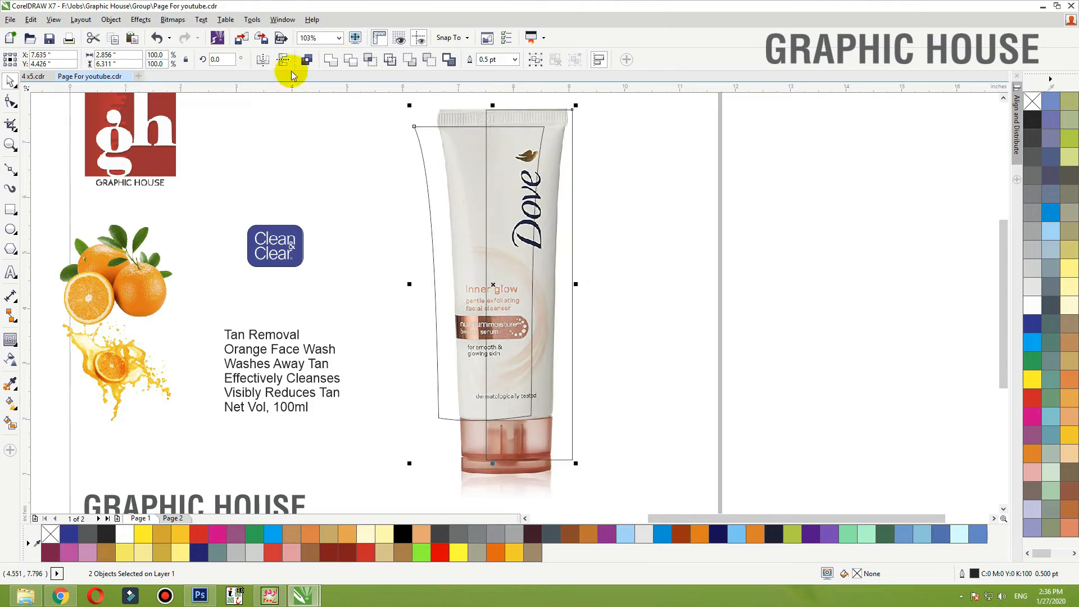
key(ctrl+z)
click(352, 60)
click(595, 114)
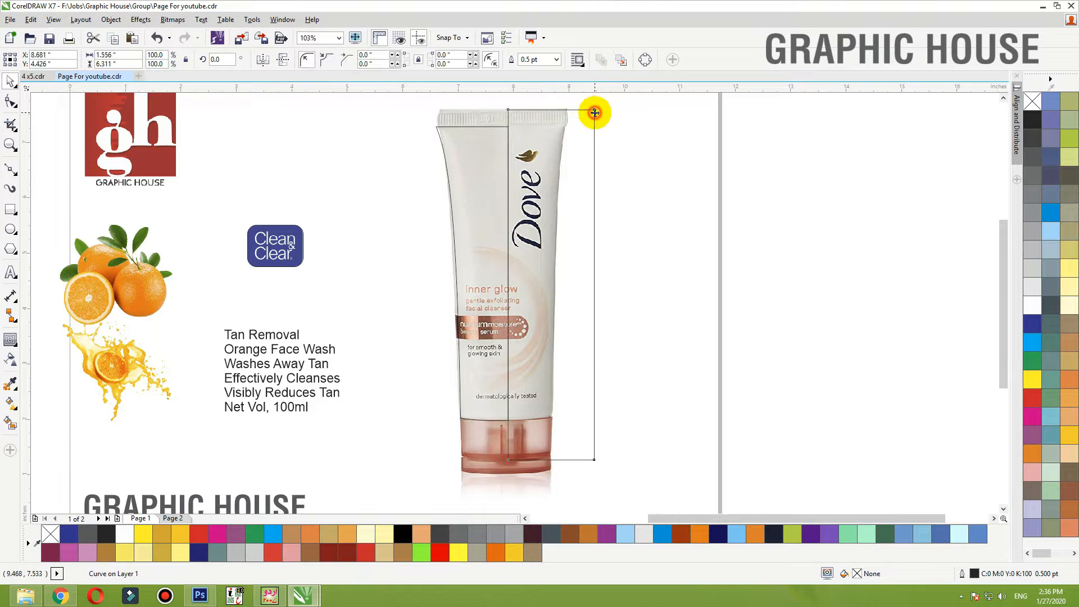
key(Delete)
scroll(573, 241, down, 1)
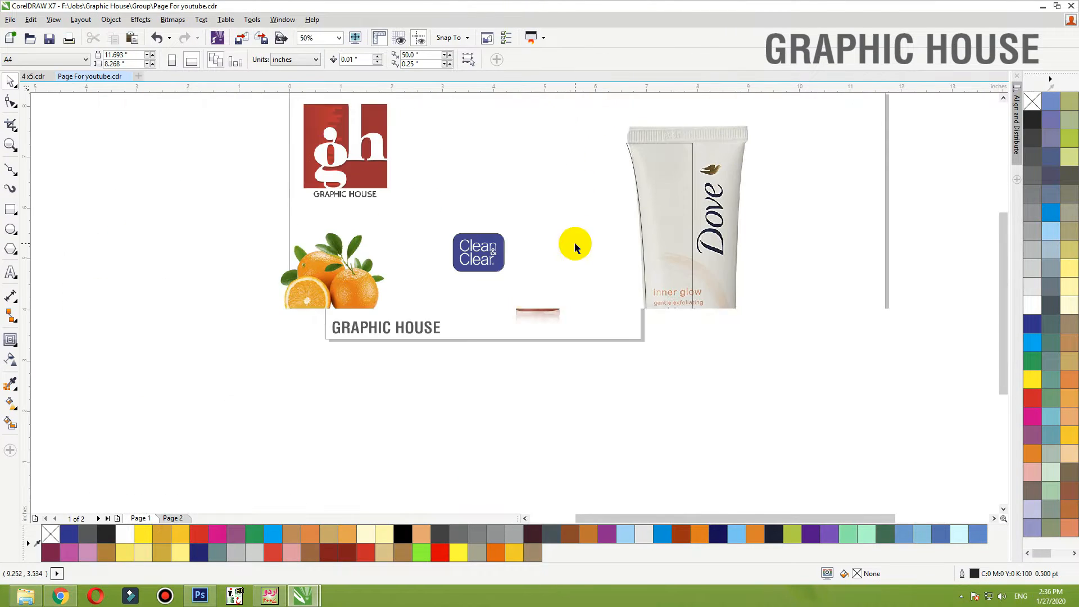
Create a horizontally mirrored copy of the left half outline and shift it inward to overlap the original and fit the tube's width
click(631, 169)
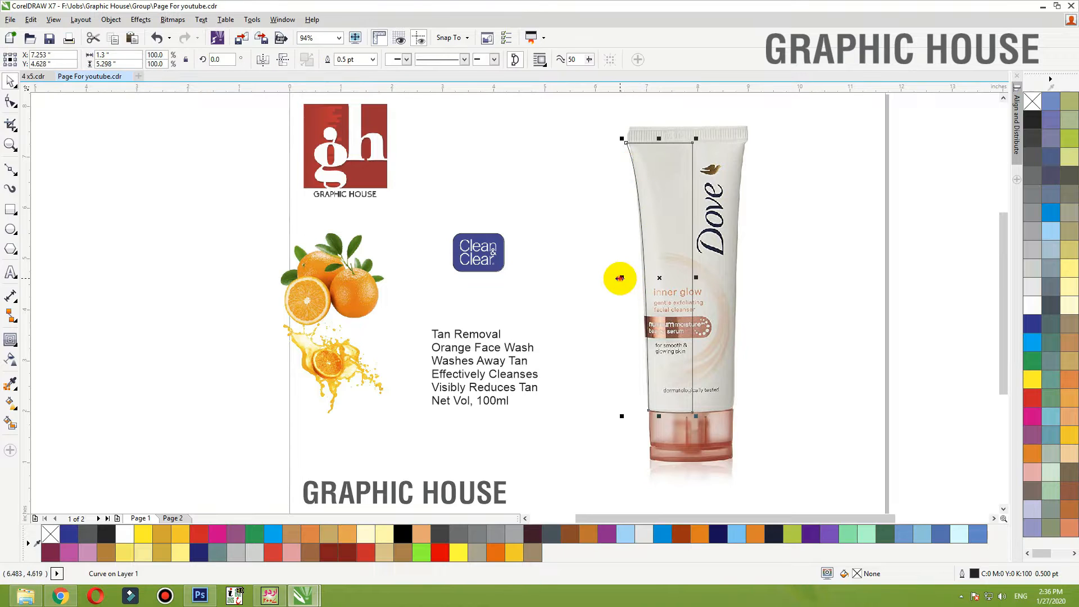
drag(620, 277, 707, 276)
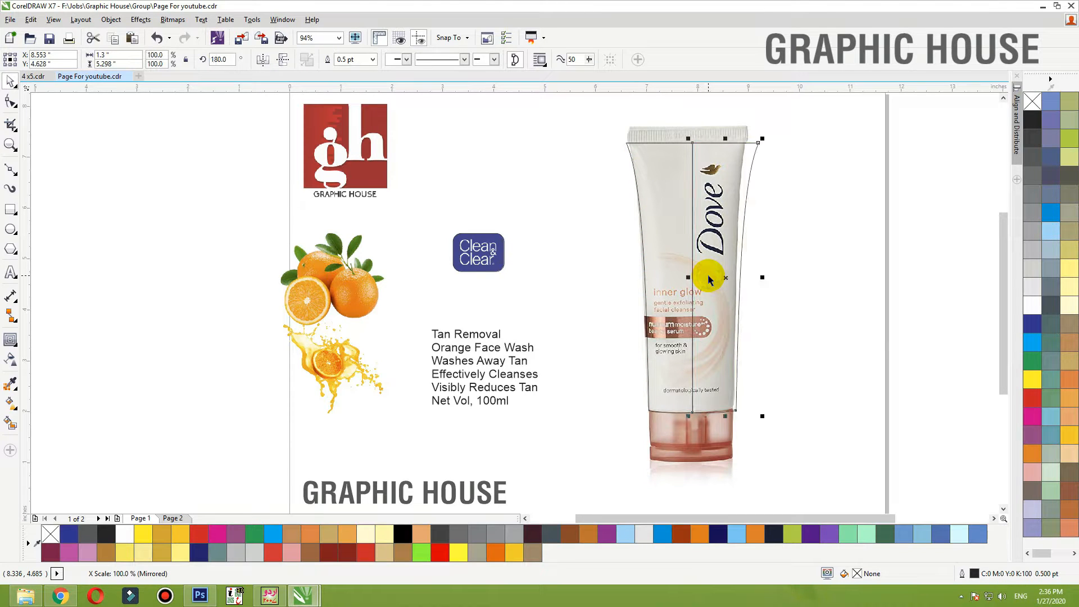
drag(843, 125, 554, 225)
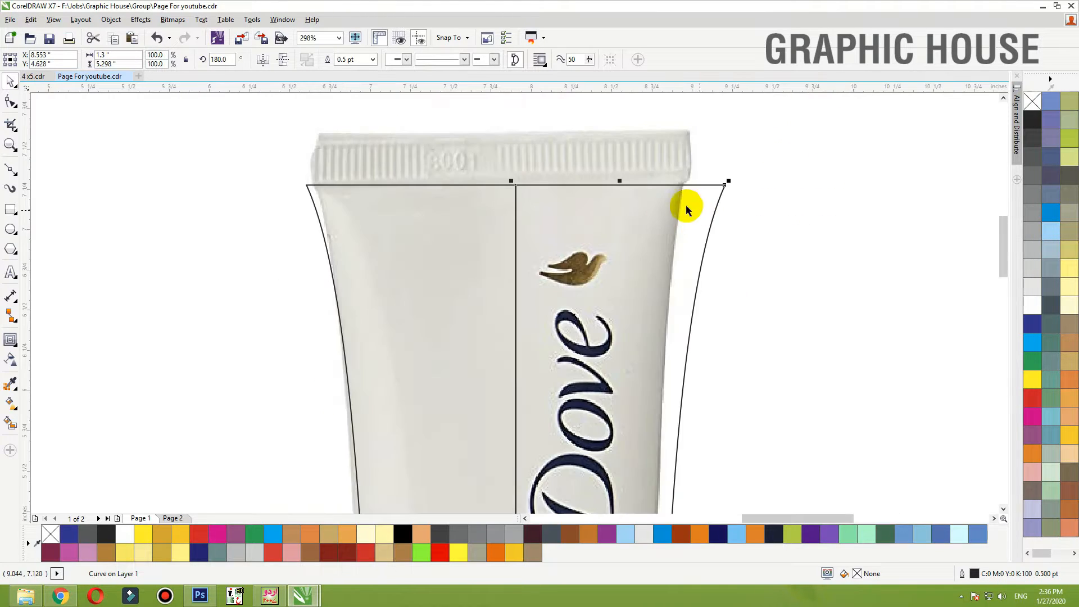
drag(715, 185, 693, 180)
scroll(693, 180, down, 4)
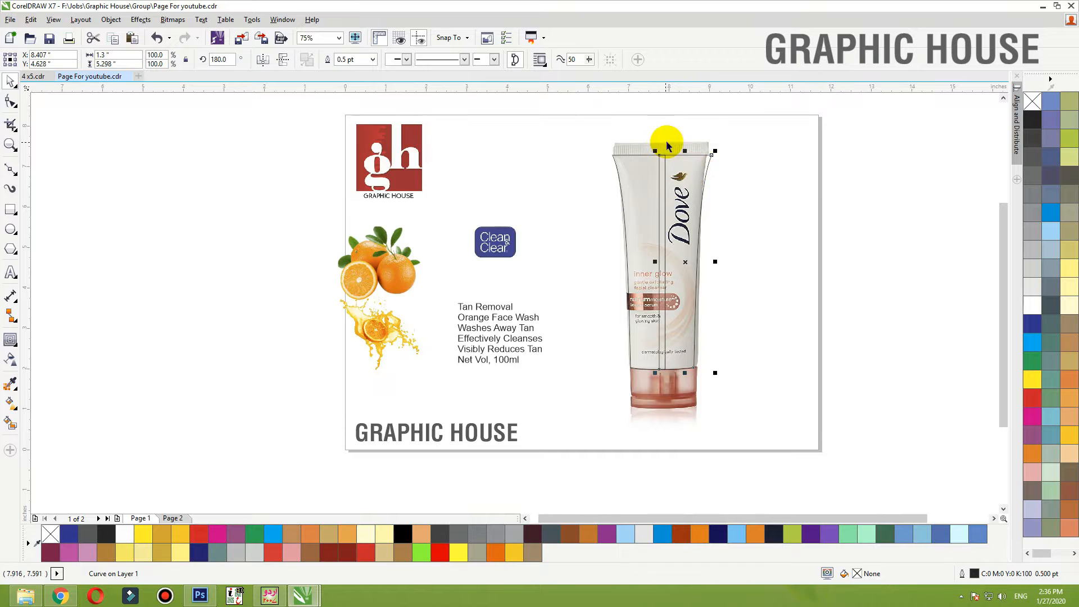
Move the tube photo to the right, clear of the outlines, and weld the two outline halves into one symmetrical shape
drag(667, 146, 834, 145)
drag(745, 122, 611, 400)
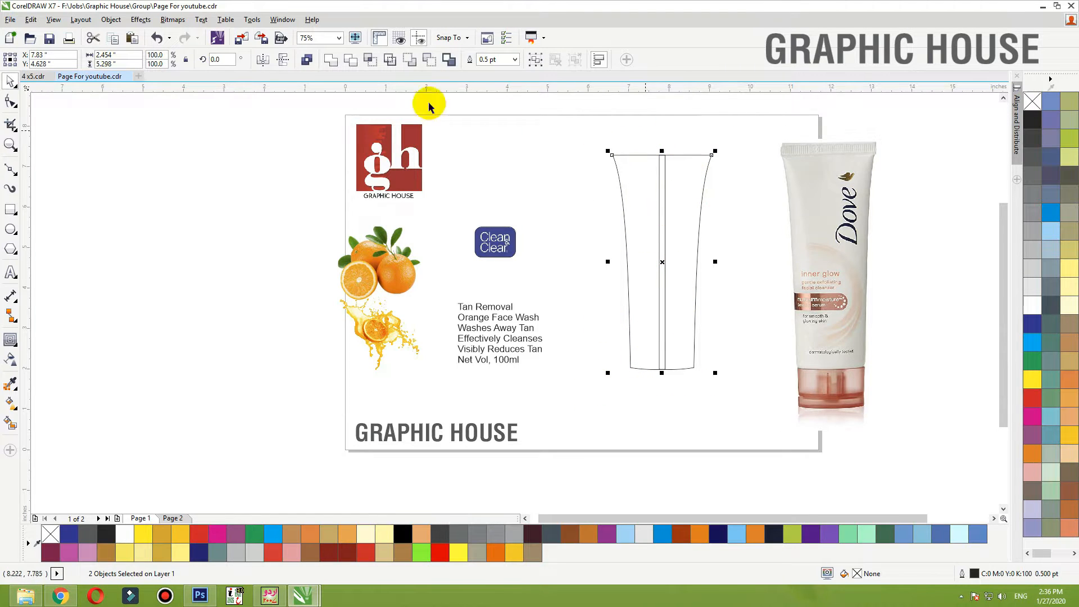
click(332, 62)
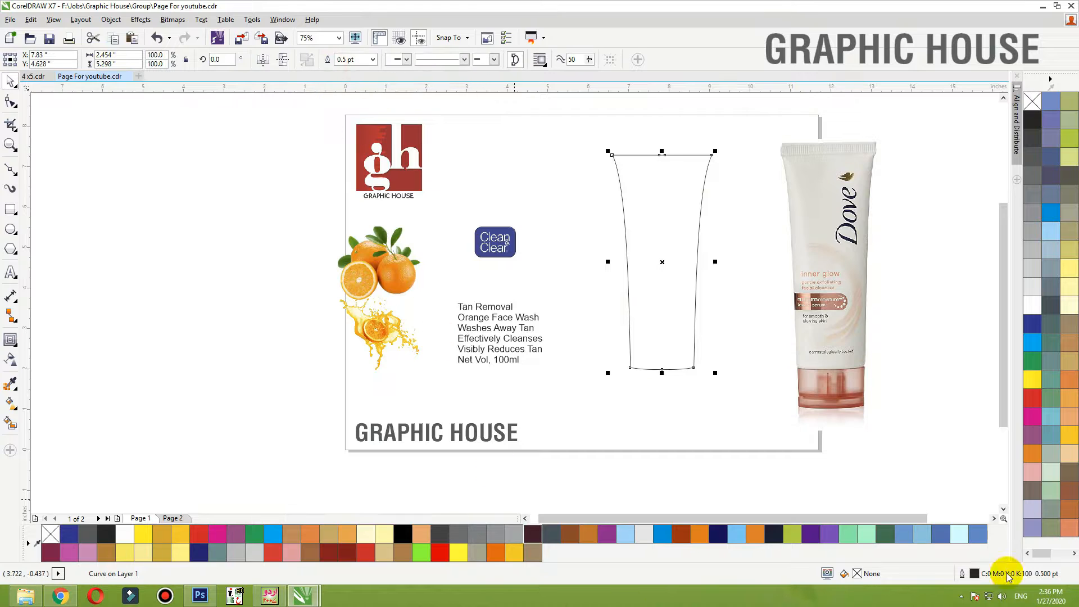
click(706, 138)
key(shift+F4)
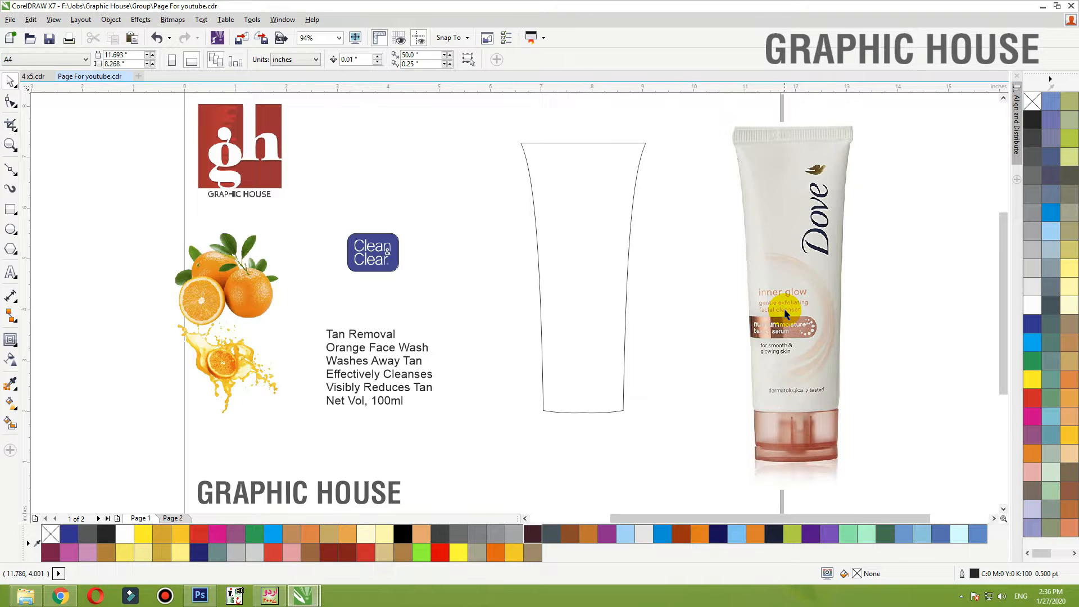
click(631, 242)
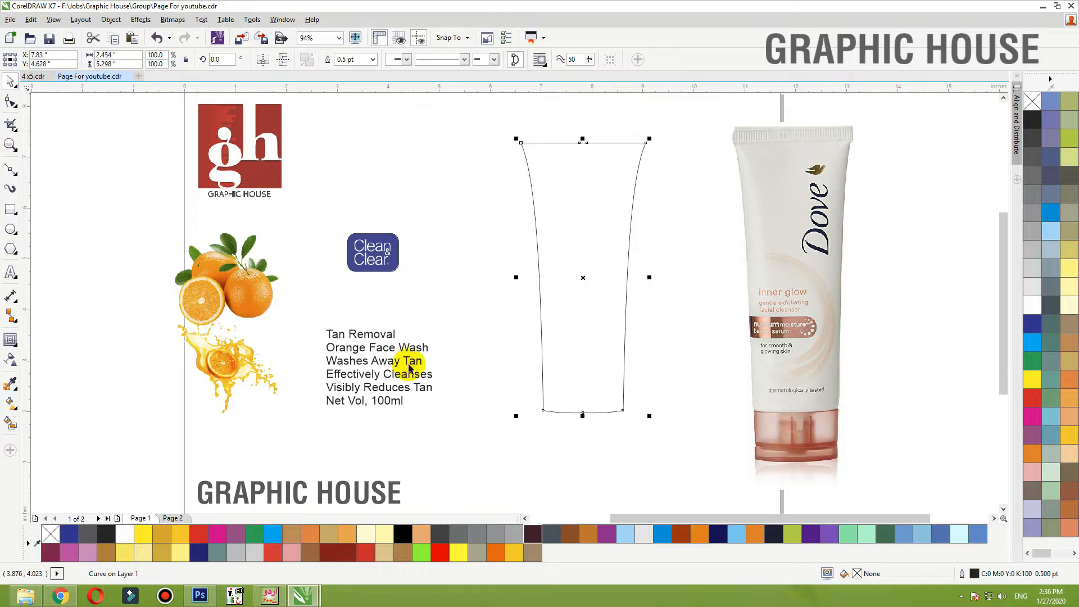
Shift the oranges and juice splash images slightly to the right and nudge the Clean & Clear logo up and to the left
click(368, 252)
drag(226, 355, 240, 374)
click(422, 367)
click(220, 298)
drag(228, 302, 260, 301)
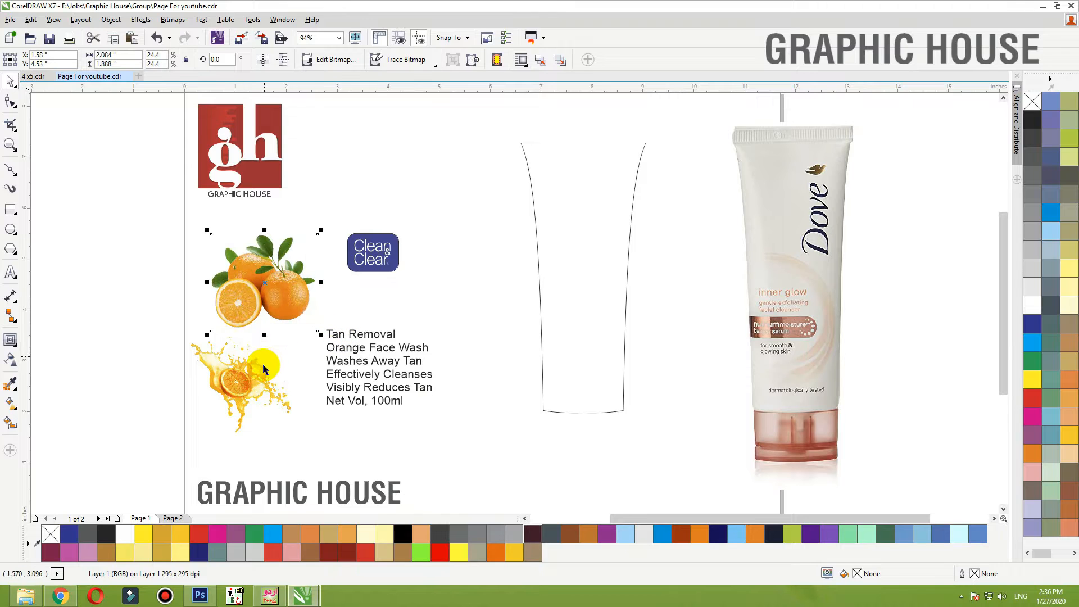
drag(254, 376, 265, 380)
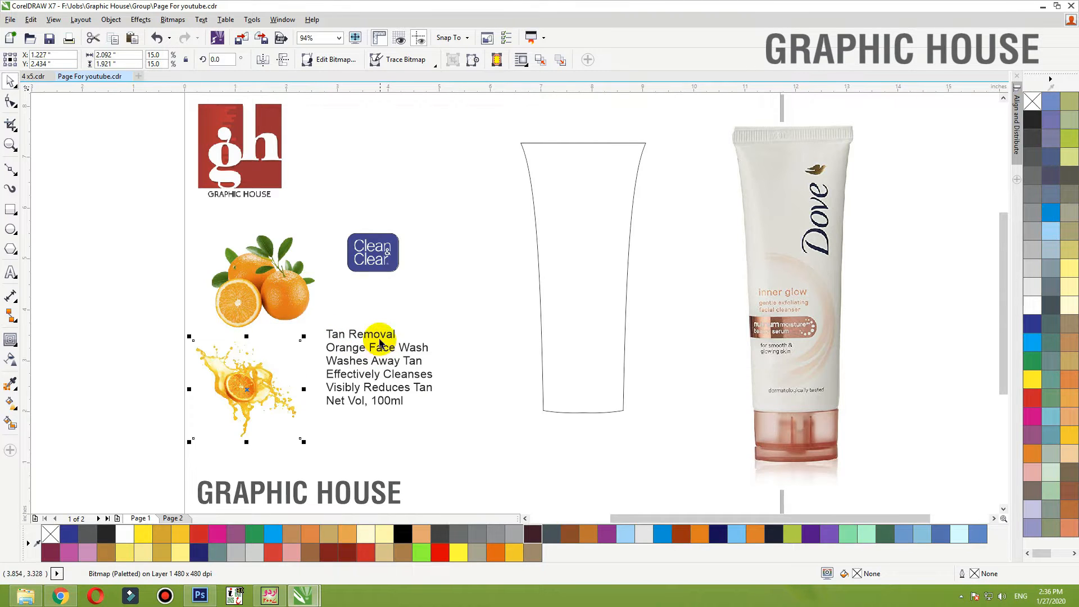
click(388, 338)
click(385, 273)
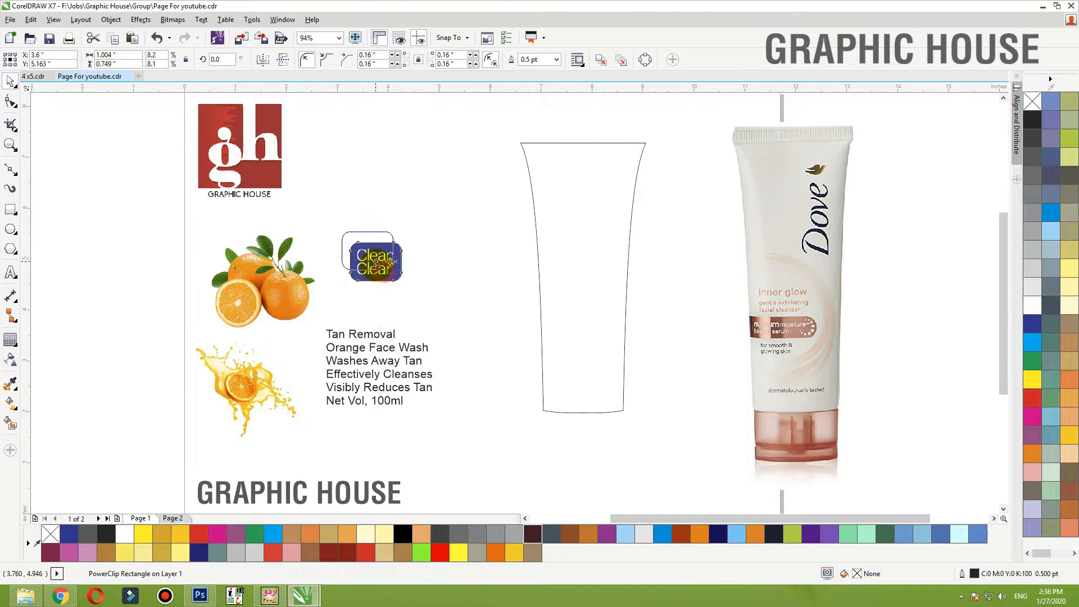
drag(385, 274, 376, 264)
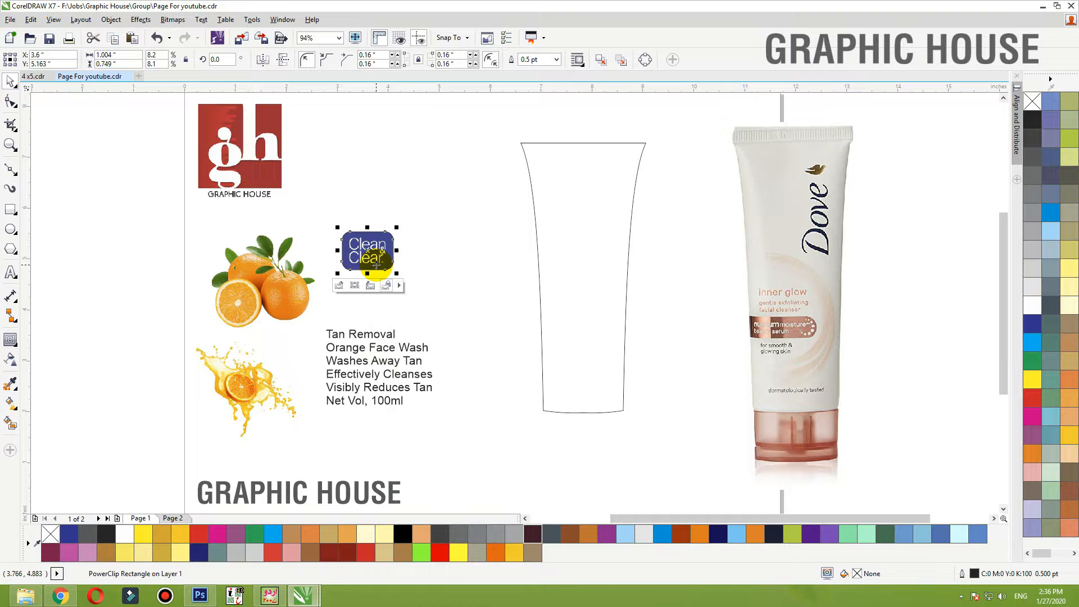
click(10, 339)
drag(530, 158, 536, 160)
key(ctrl+z)
click(545, 147)
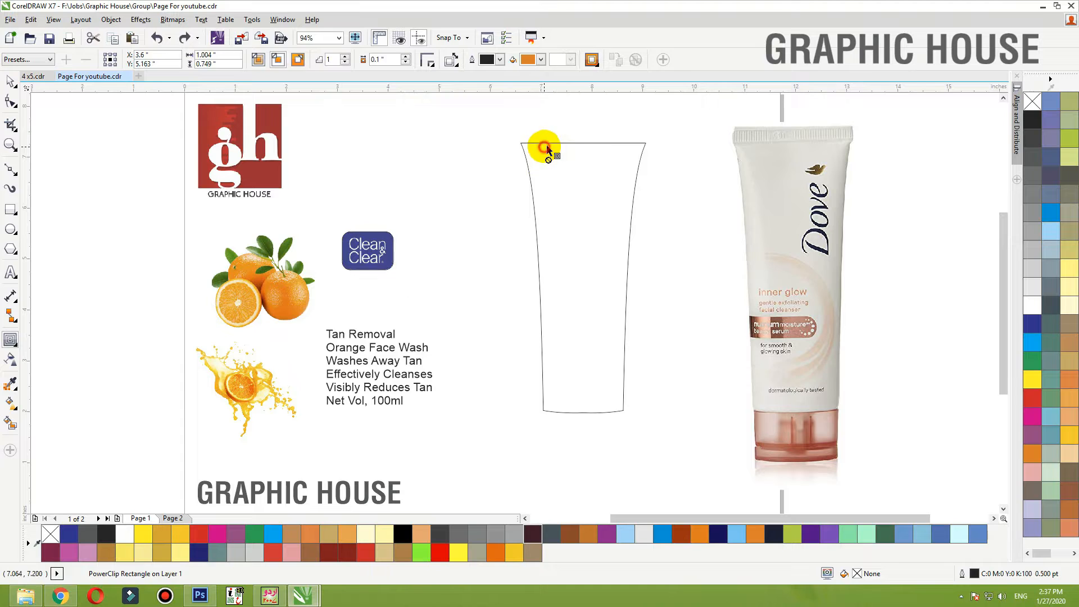
Create a single inward contour about 0.143 in inside the tube outline and break it apart into a separate curve
click(18, 349)
click(54, 353)
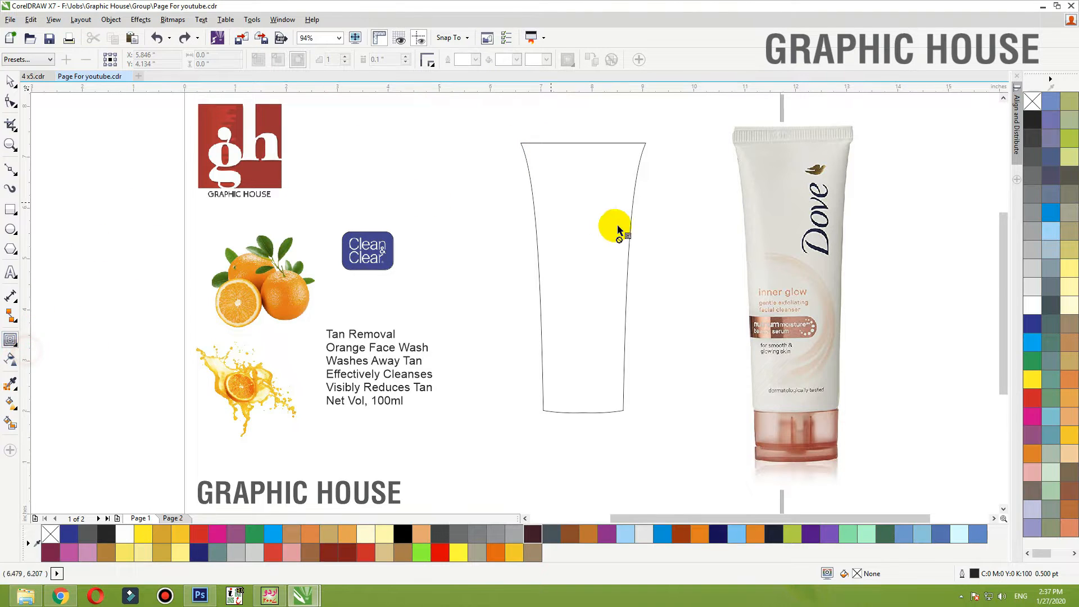
click(538, 147)
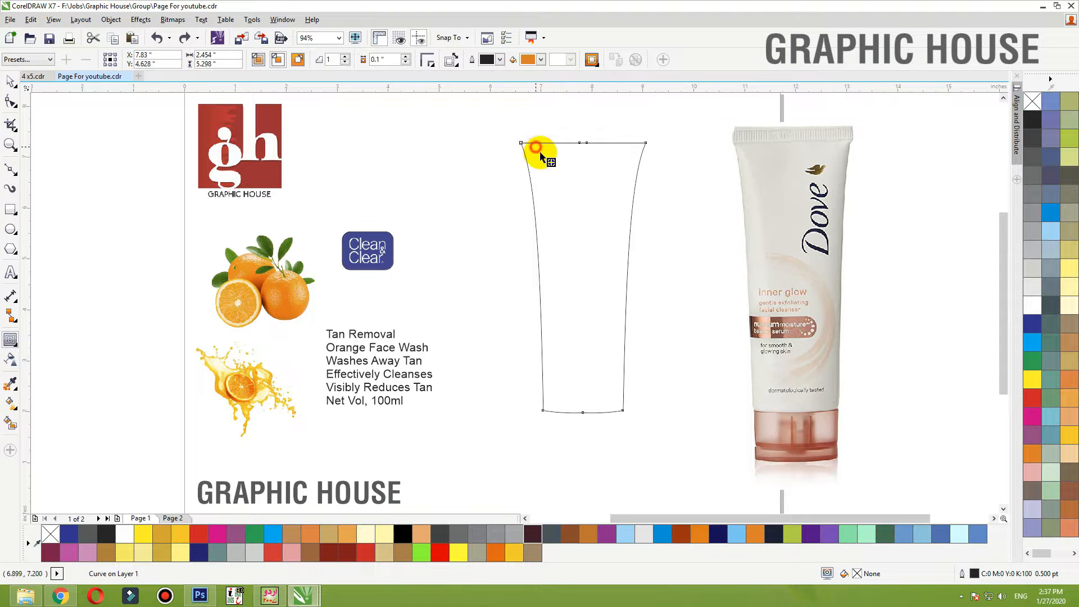
drag(537, 149, 537, 152)
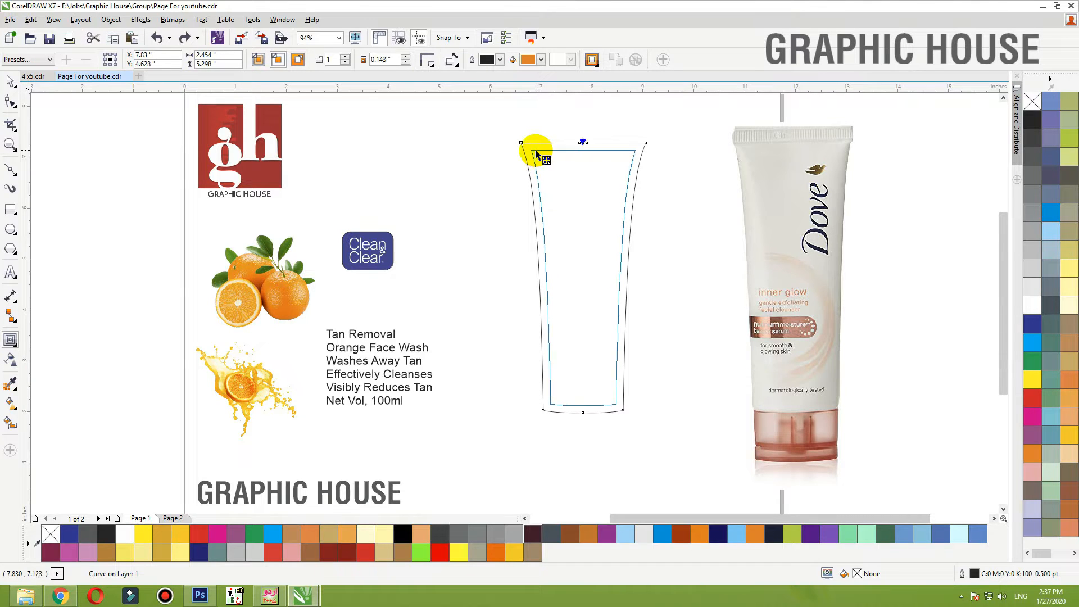
key(space)
key(ctrl+k)
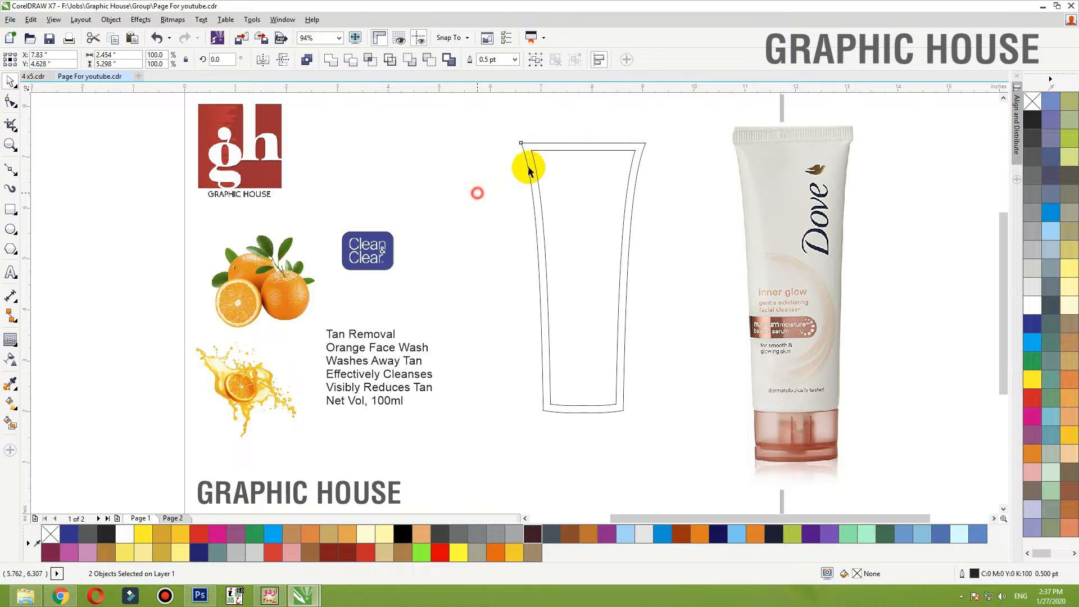
click(531, 148)
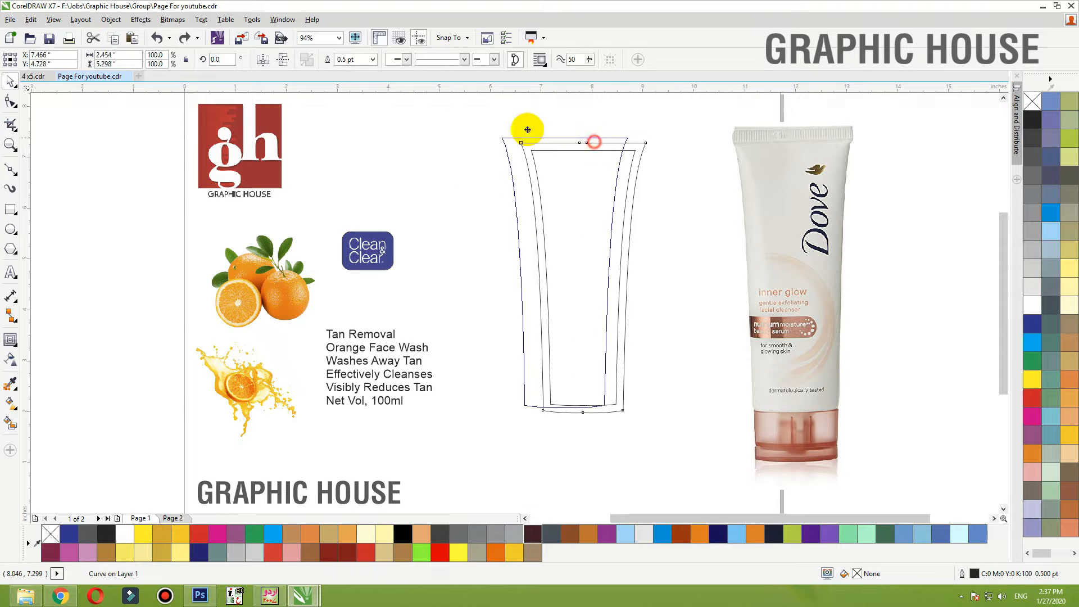
drag(583, 150, 516, 144)
key(ctrl+z)
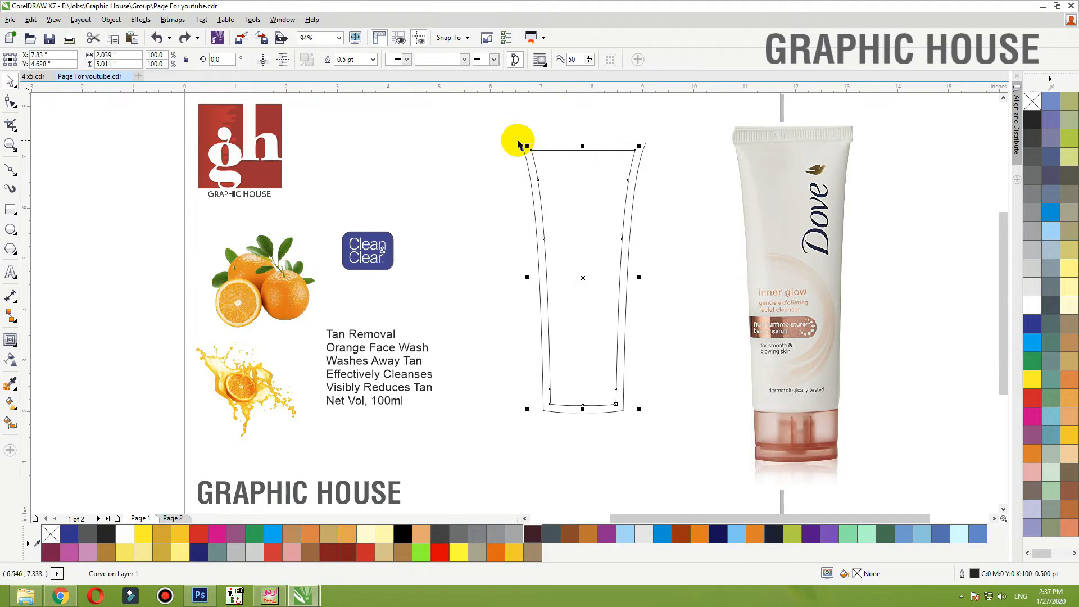
Fill the outer tube shape with orange (C0 M60 Y100 K0) and remove its outline
click(511, 135)
click(522, 143)
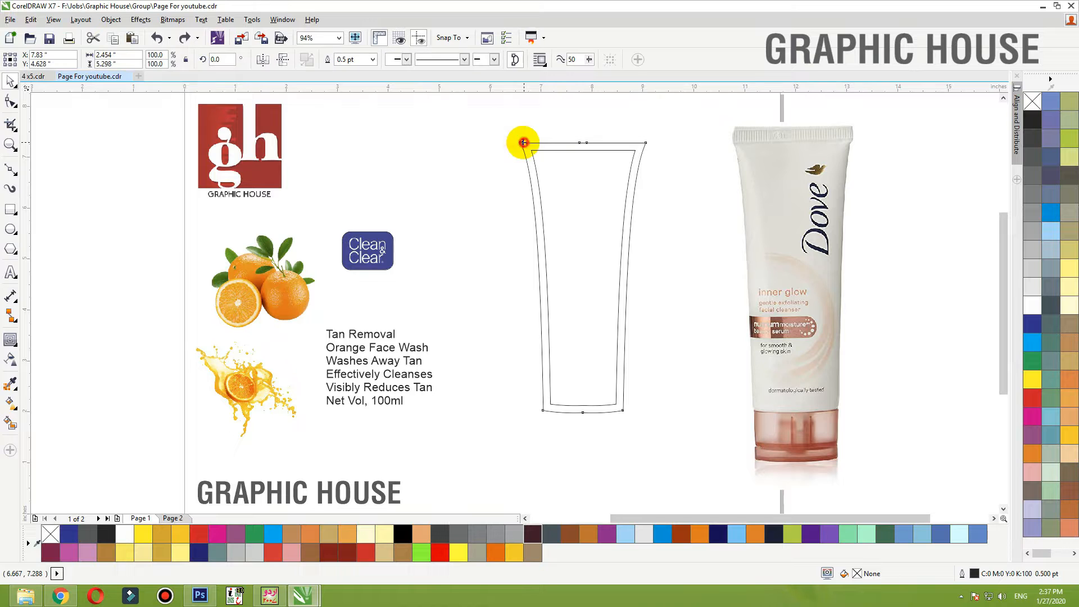
click(1070, 444)
click(1033, 452)
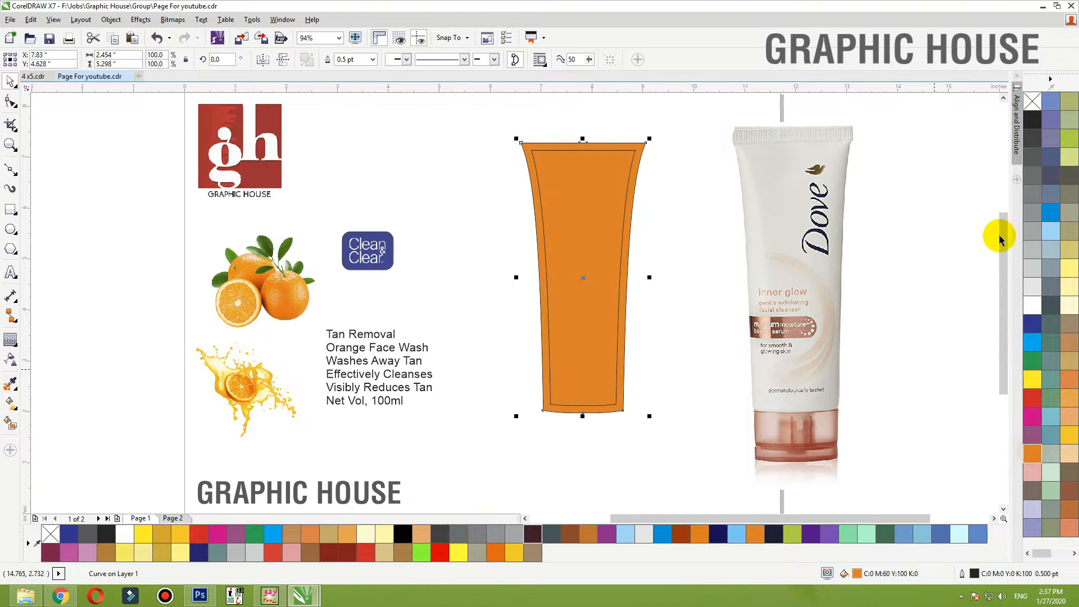
right_click(1032, 102)
Give the inner contour curve of the tube a white outline
click(677, 132)
click(634, 153)
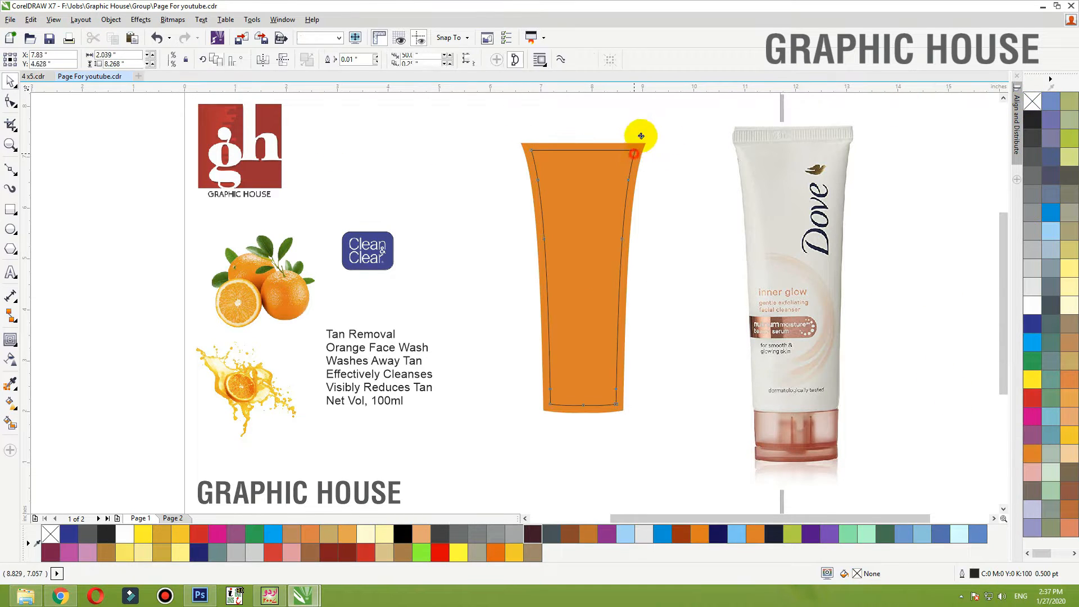
key(space)
right_click(1034, 307)
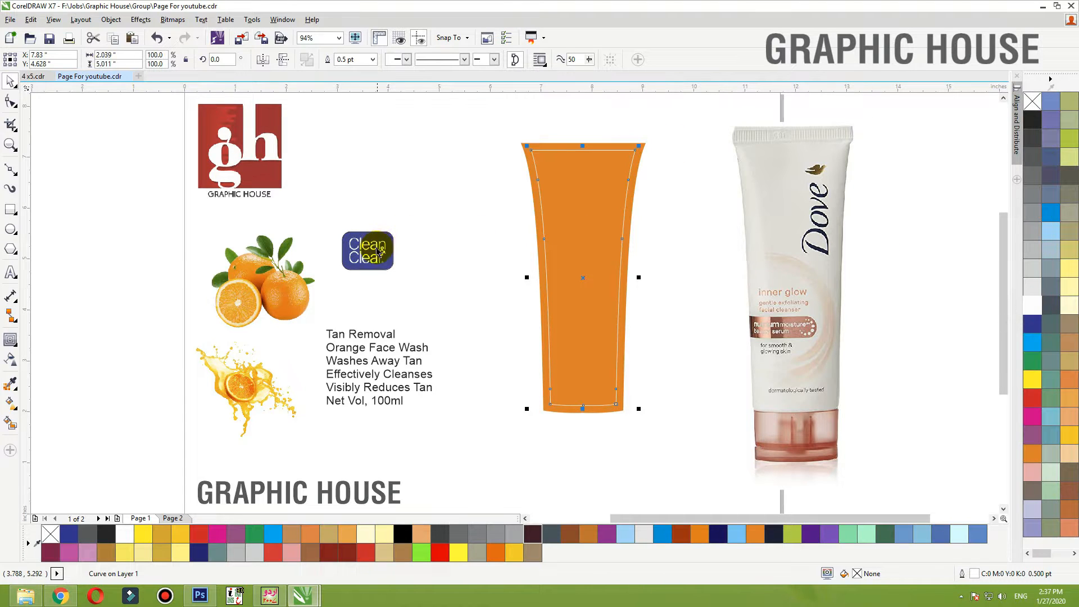
Centre the Clean & Clear logo on the upper part of the tube and bring the text block and both orange images closer to it
drag(377, 248, 597, 182)
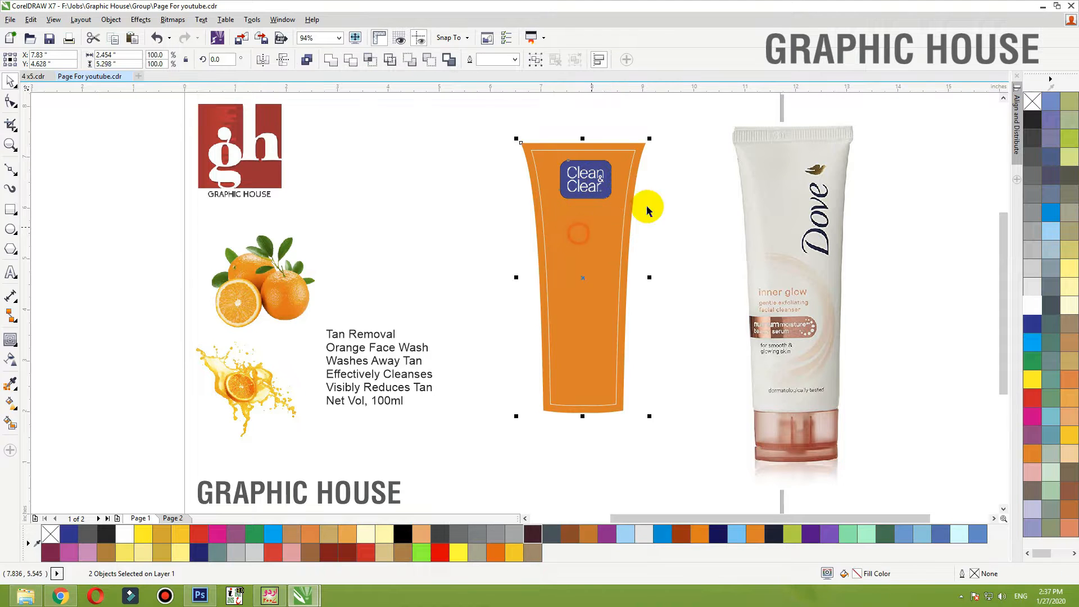
click(671, 187)
drag(364, 337, 439, 243)
drag(291, 272, 368, 237)
drag(281, 393, 379, 362)
drag(440, 295, 445, 313)
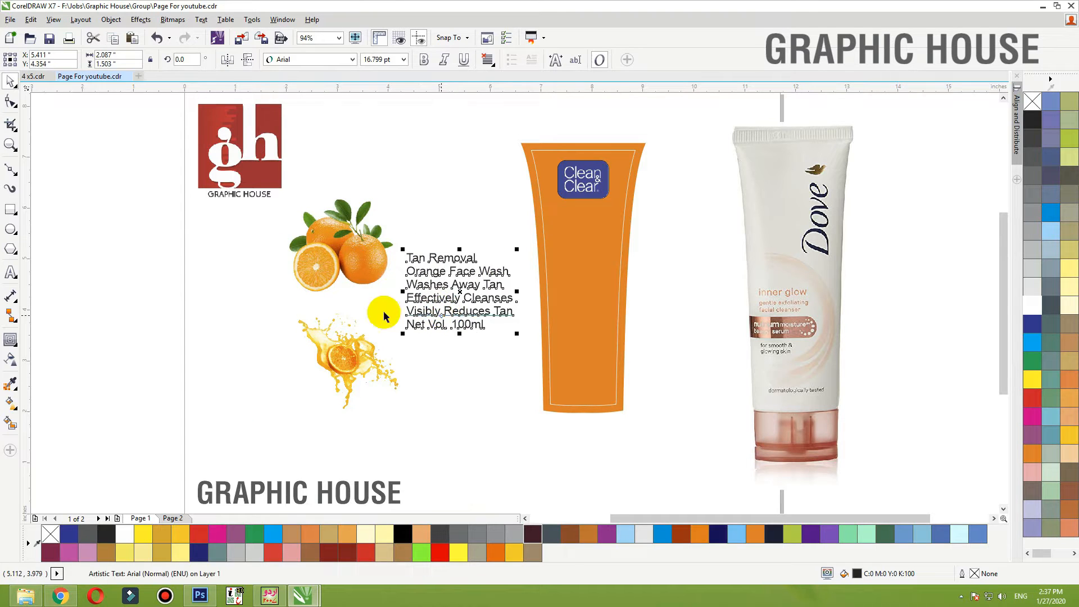
Split the lines "Effectively Cleanses", "Visibly Reduces Tan" and "Net Vol, 100ml" off the text block into their own text object below
key(F2)
drag(351, 224, 698, 416)
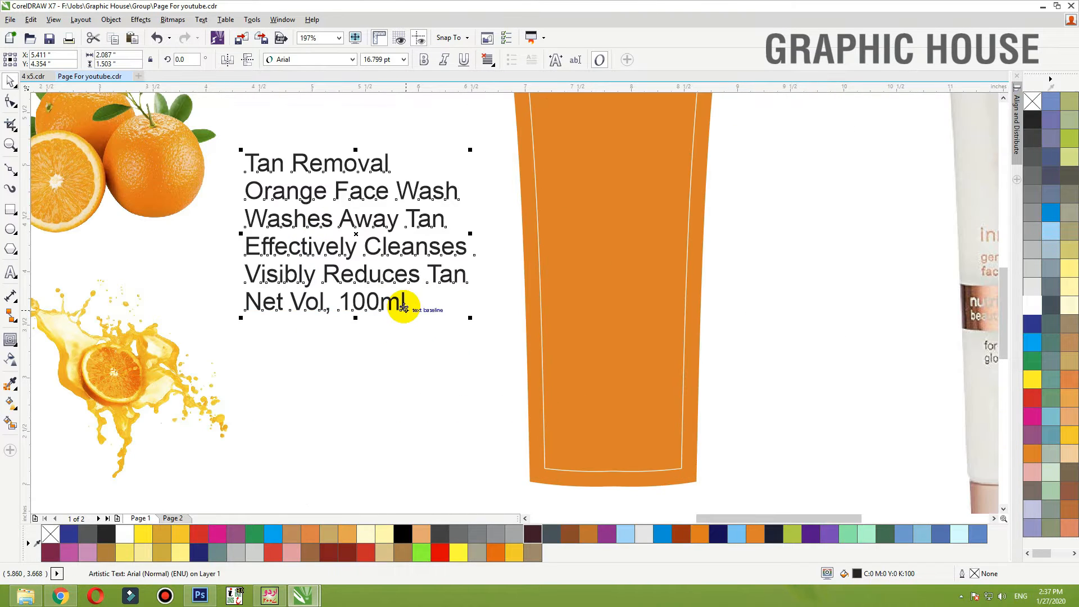
drag(406, 304, 395, 441)
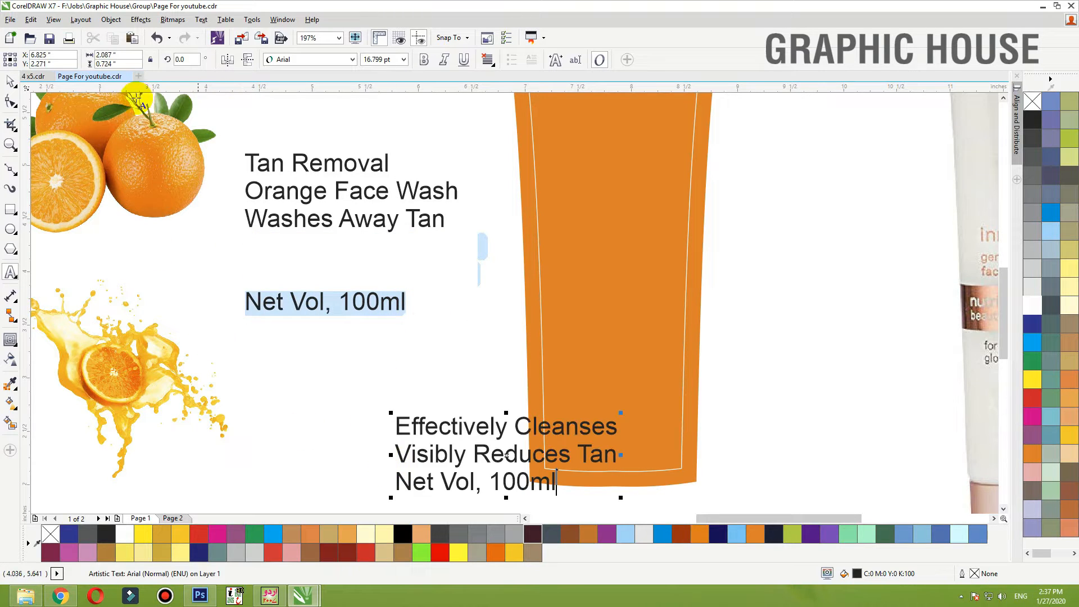
Set the three-line "Effectively Cleanses" text in Helvetica LT Std Cond and move it up beneath the remaining text
click(10, 80)
click(313, 60)
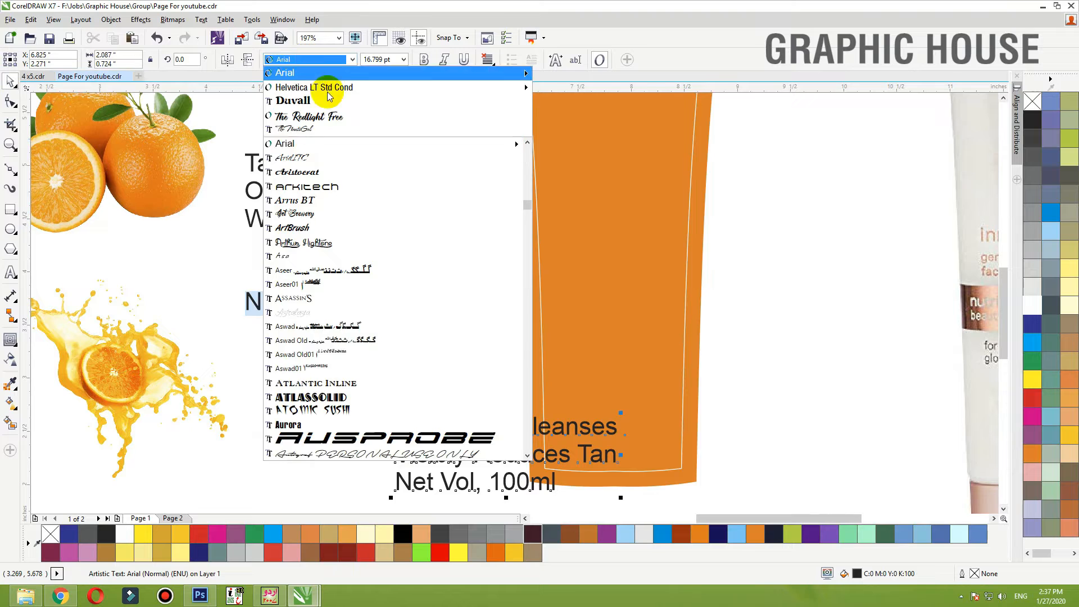
click(329, 89)
drag(491, 430, 472, 367)
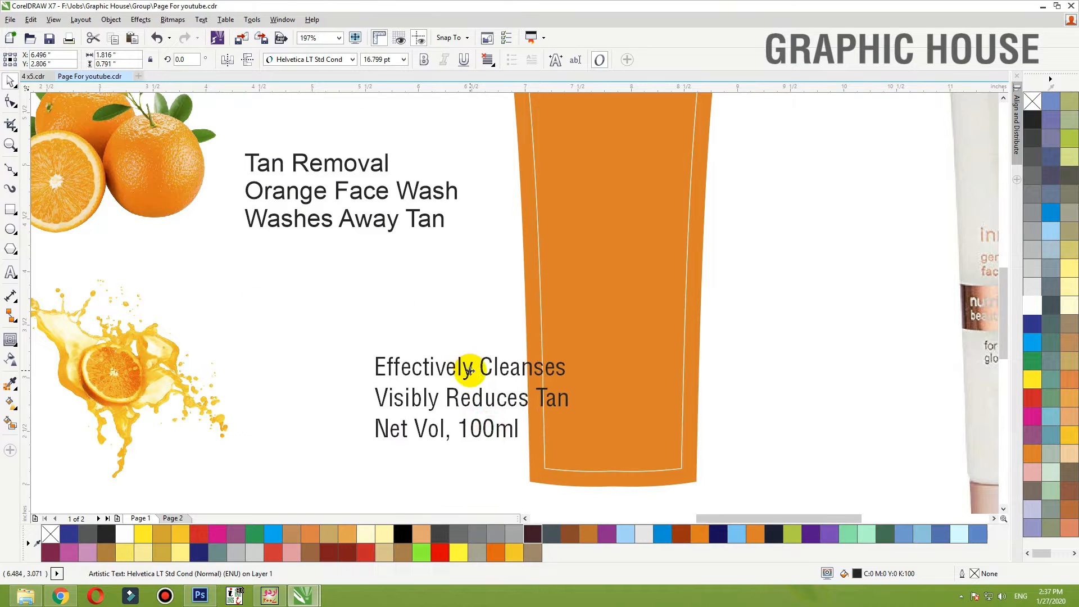
Set "Washes Away Tan" apart with blank lines below "Orange Face Wash", and break the text block into separate lines
drag(380, 221, 236, 272)
key(ctrl+x)
key(Return)
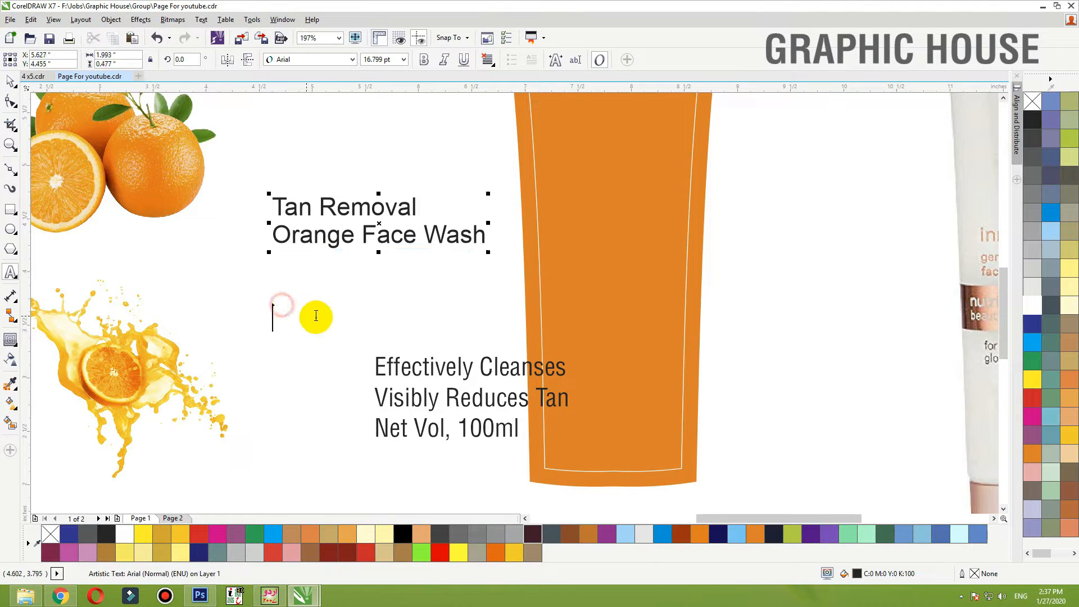
key(ctrl+v)
click(9, 84)
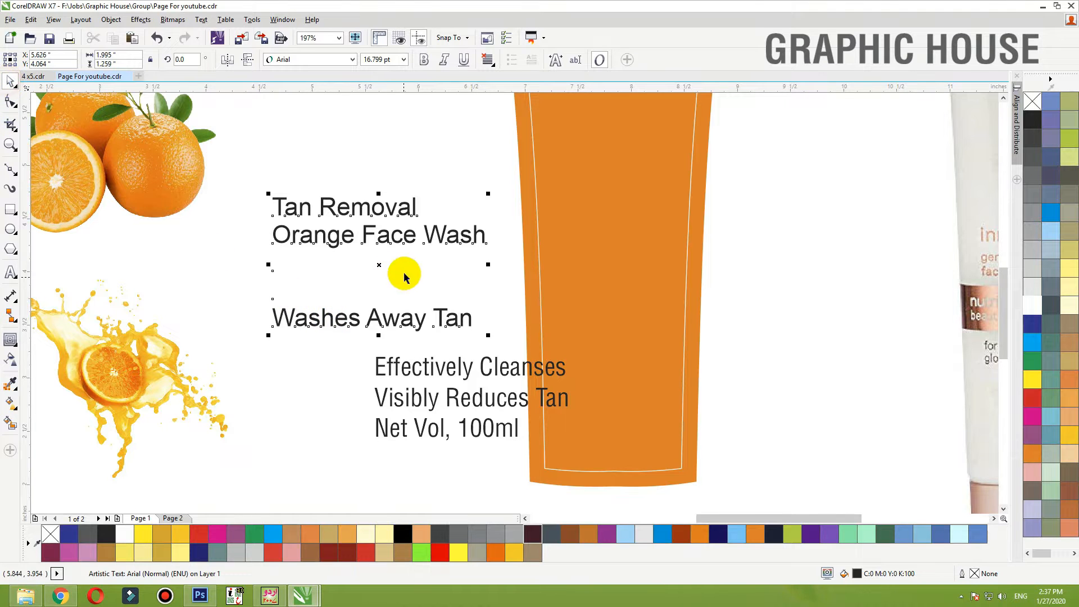
drag(398, 243, 397, 232)
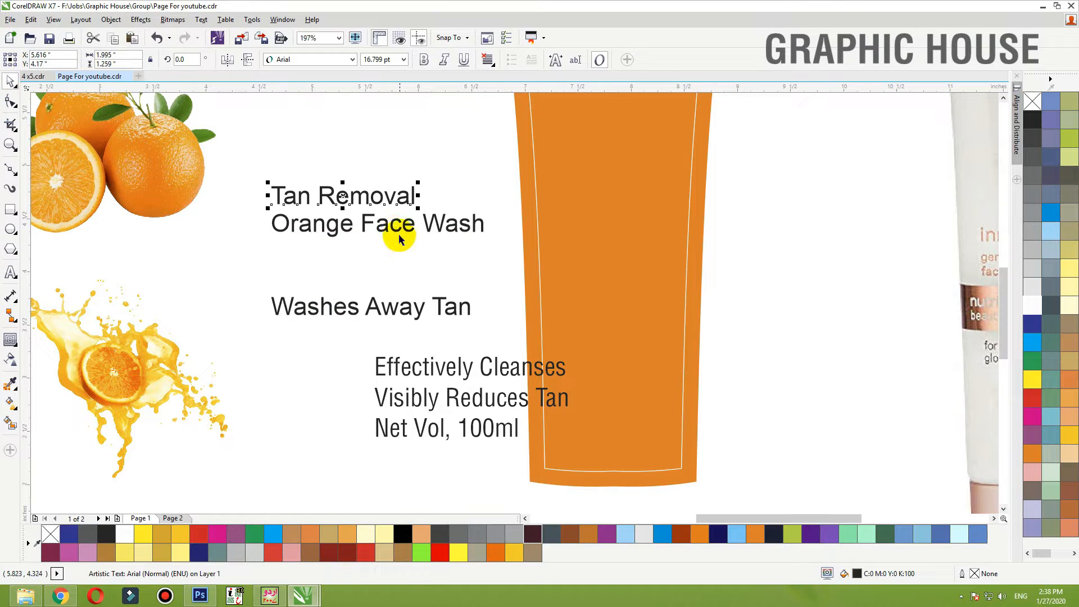
key(ctrl+k)
Place "Tan Removal" and "Orange Face Wash" on the tube beneath the logo, centred horizontally on each other
click(398, 226)
click(387, 198)
drag(383, 198, 521, 173)
shift+click(407, 224)
key(c)
scroll(404, 225, down, 3)
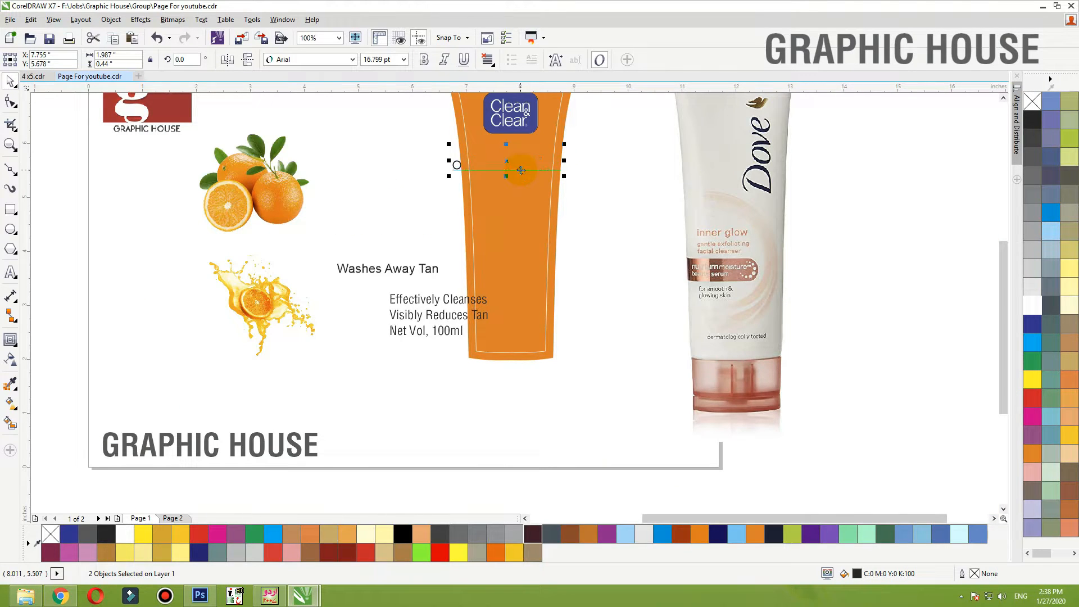
Move "Washes Away Tan" below "Orange Face Wash" and the "Effectively Cleanses" text block onto the lower part of the tube
drag(385, 272, 536, 191)
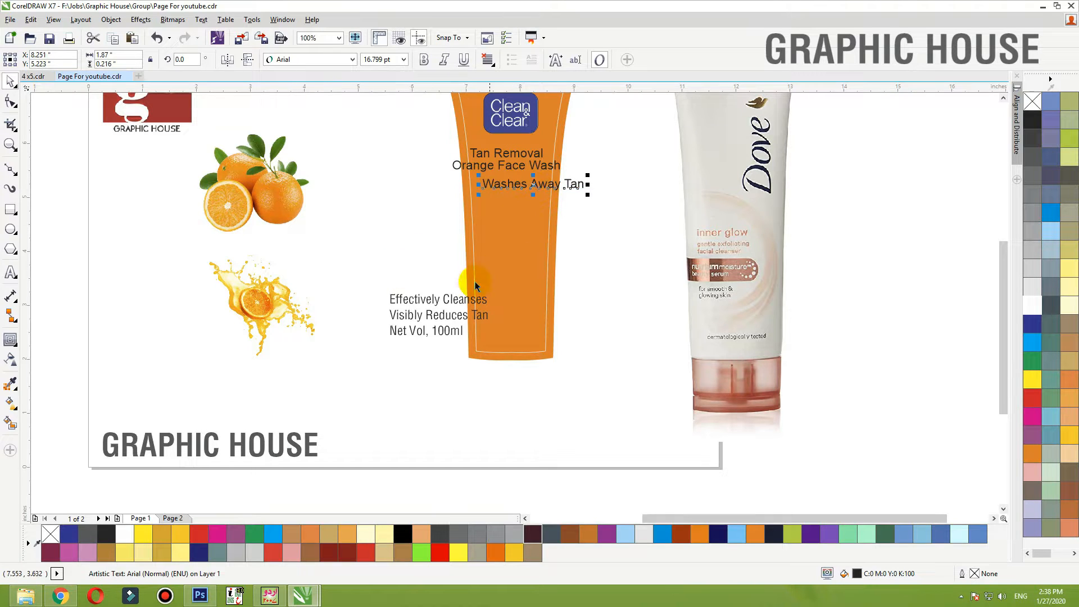
drag(494, 299, 555, 287)
click(655, 220)
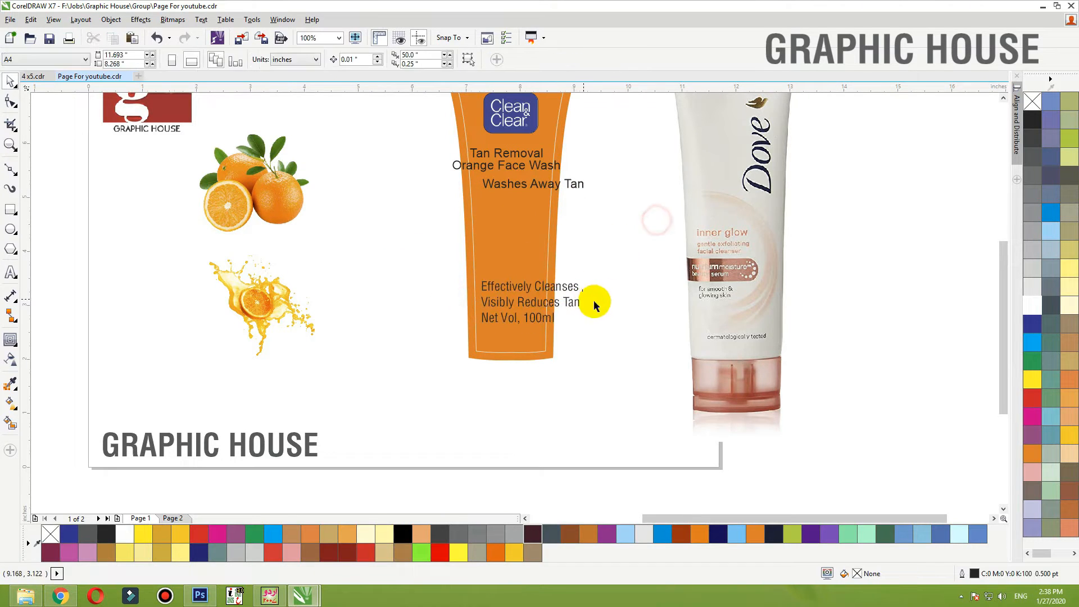
Set "Tan Removal", "Orange Face Wash" and "Washes Away Tan" together in the Duvall font
scroll(586, 298, down, 1)
key(F2)
drag(617, 300, 477, 200)
click(491, 205)
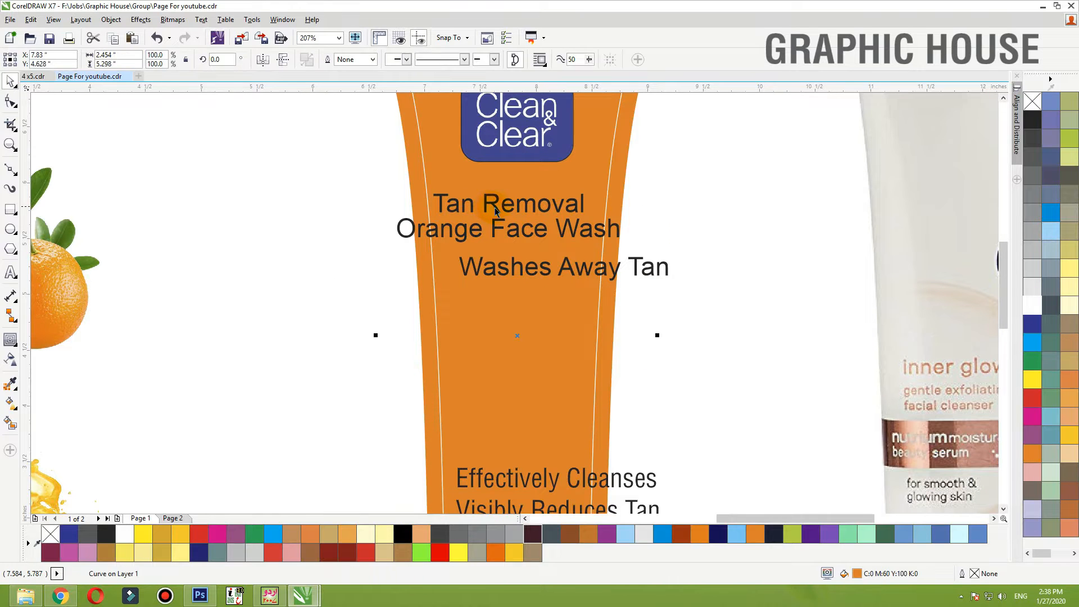
click(494, 208)
drag(746, 187, 361, 308)
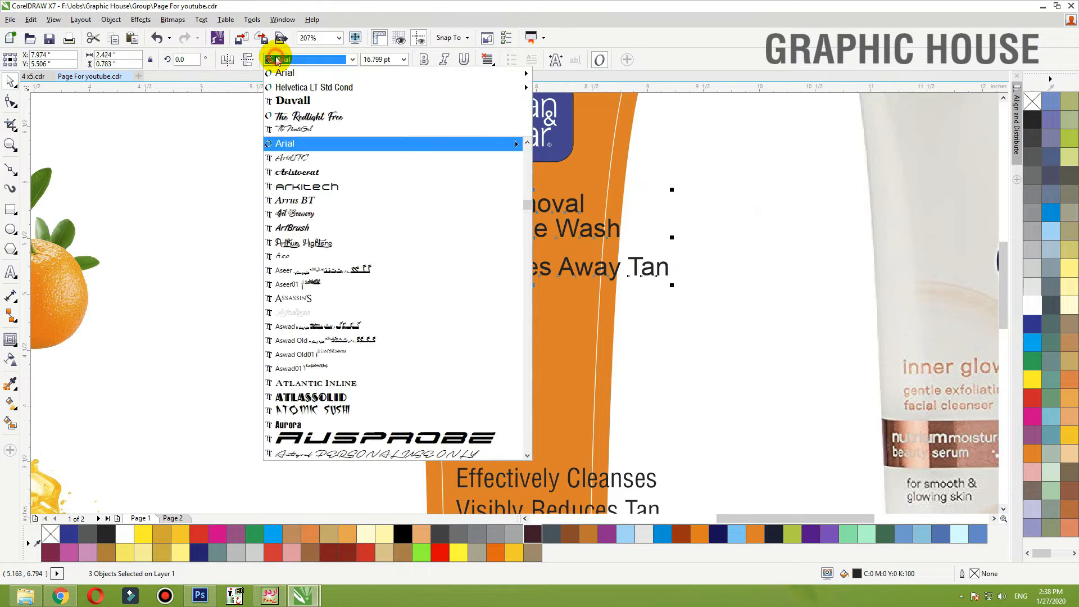
click(297, 59)
click(303, 101)
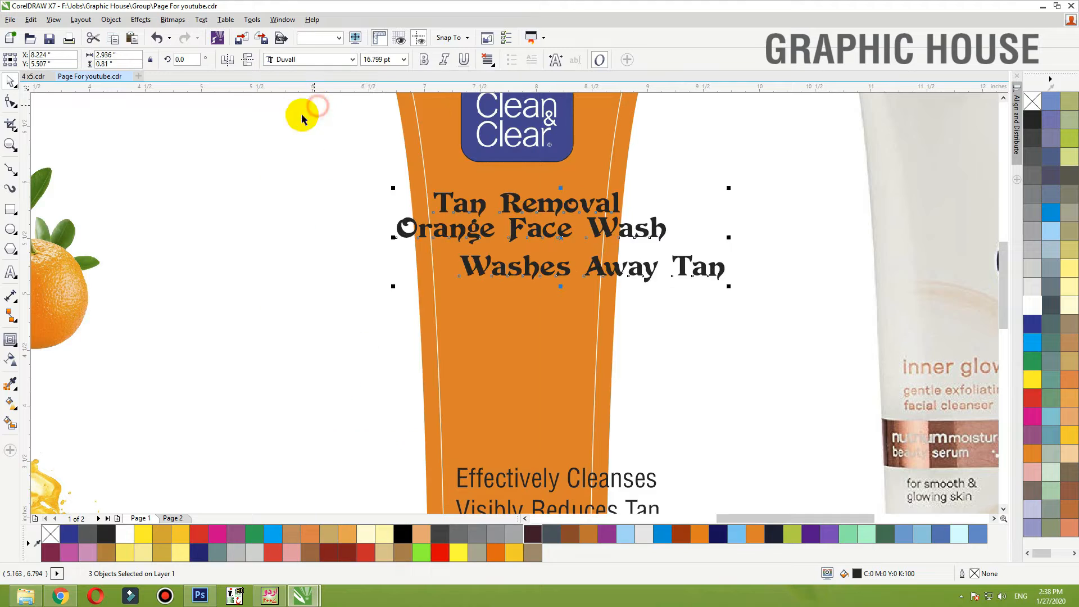
Try the Estrangelo Edessa font on the three upper text lines
click(298, 59)
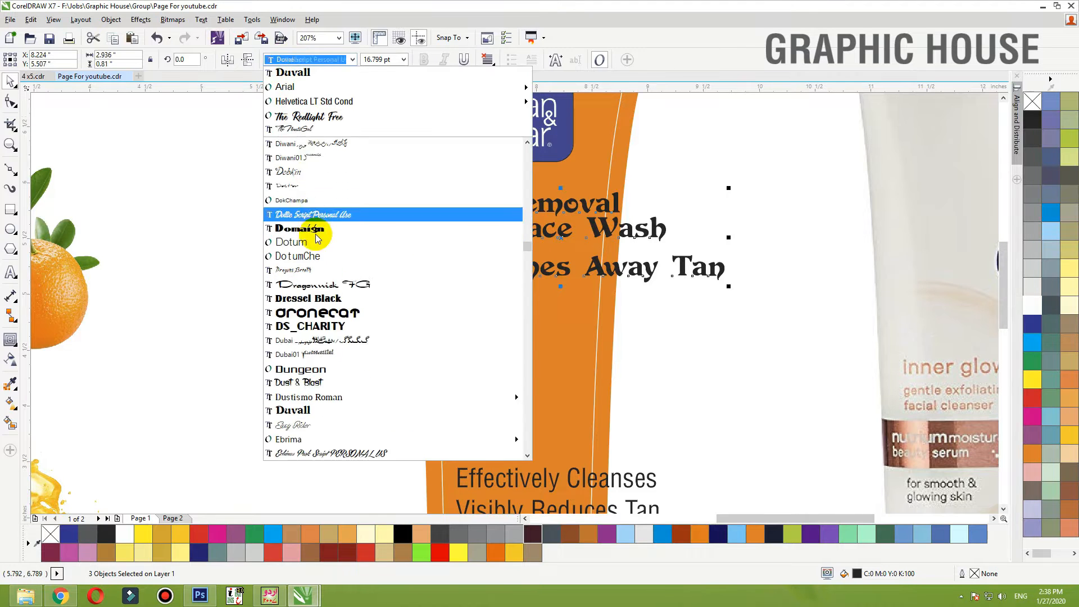
scroll(320, 247, down, 5)
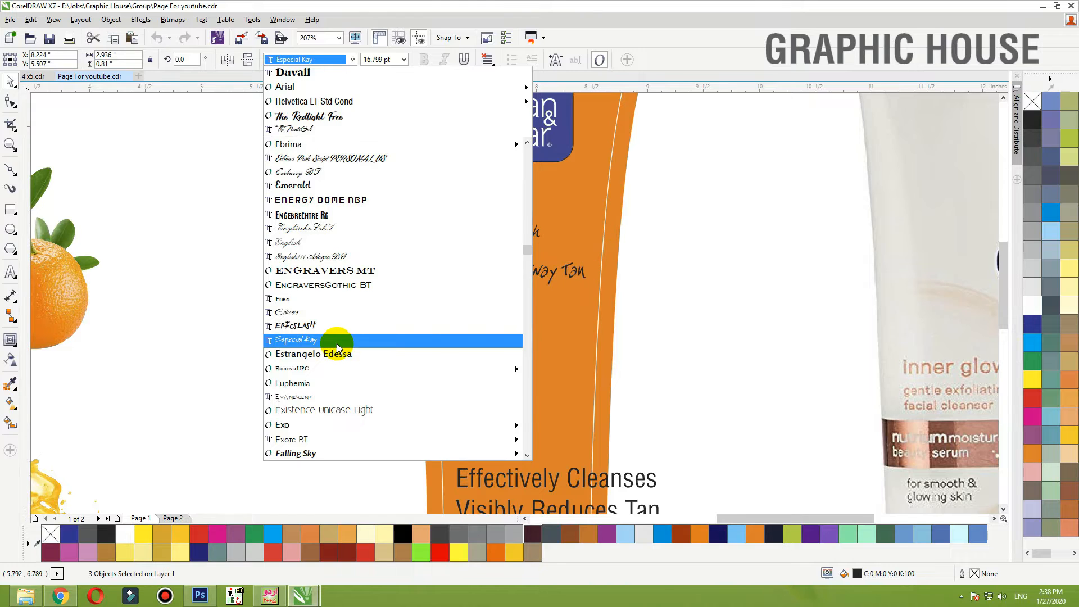
click(339, 303)
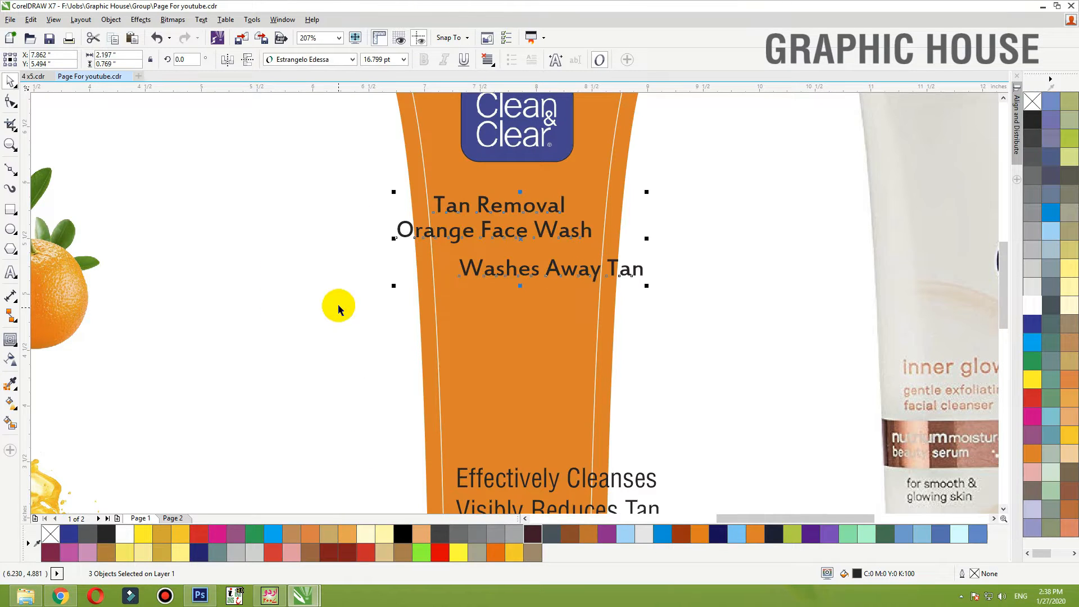
Change the three upper text lines to a plain semi-bold sans-serif font and deselect them
click(294, 59)
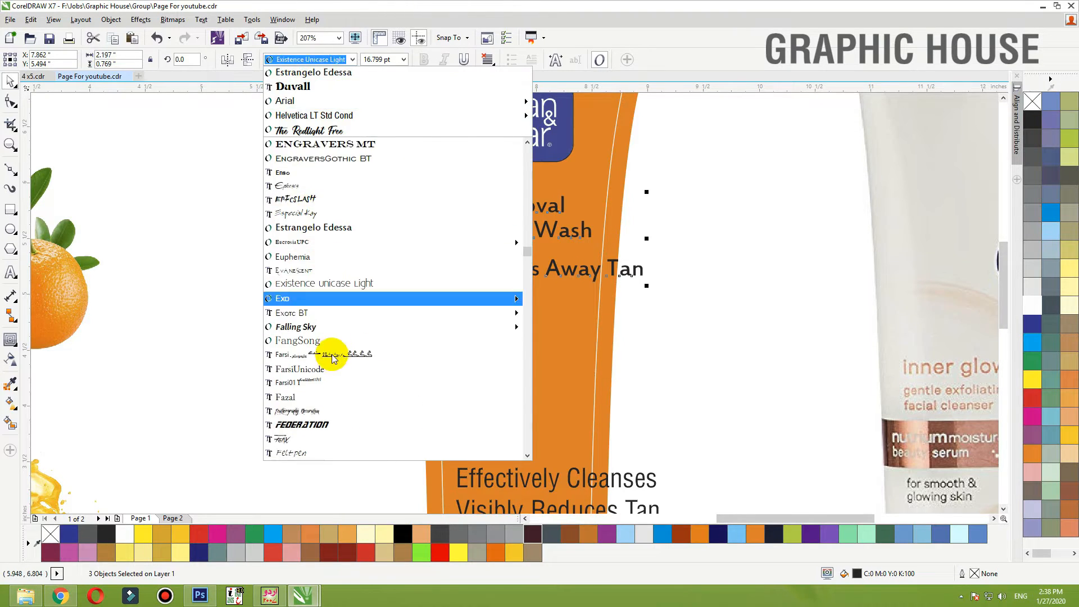
click(318, 331)
click(284, 233)
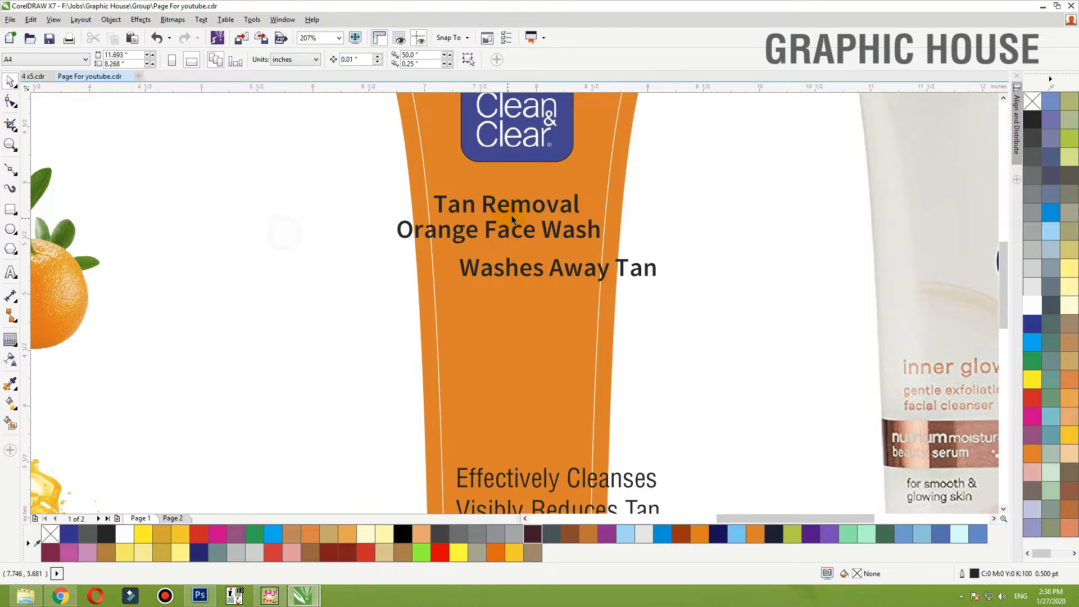
Move "Tan Removal" closer beneath the logo and enlarge it to about 19.8 pt
drag(514, 211, 512, 195)
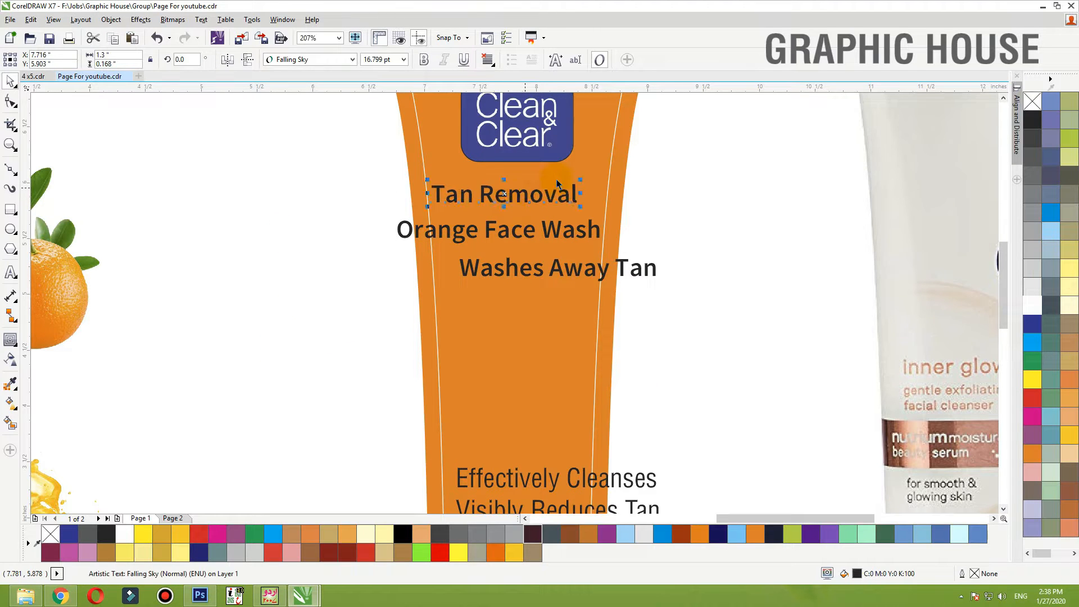
drag(585, 178, 606, 177)
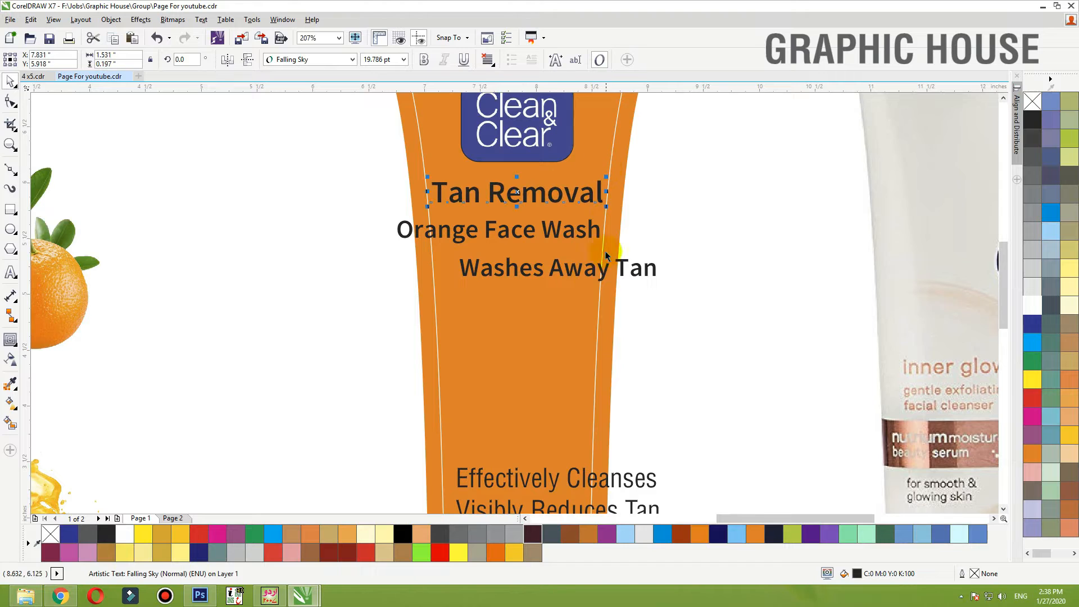
Set "Washes Away Tan" in the FeliX font, colour it white and place it directly beneath "Orange Face Wash"
click(590, 279)
click(309, 59)
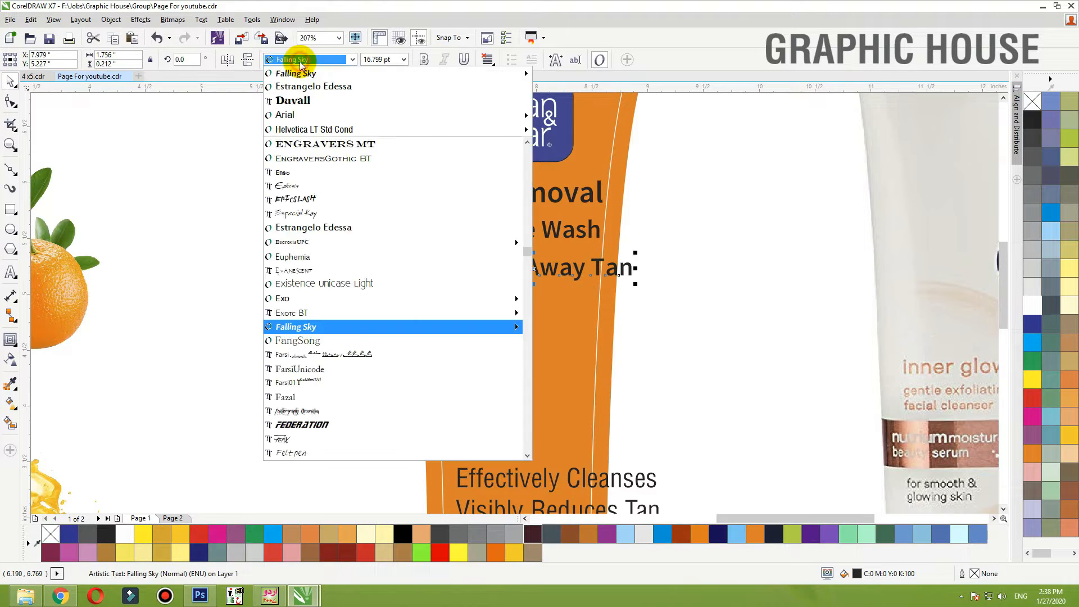
scroll(309, 253, down, 2)
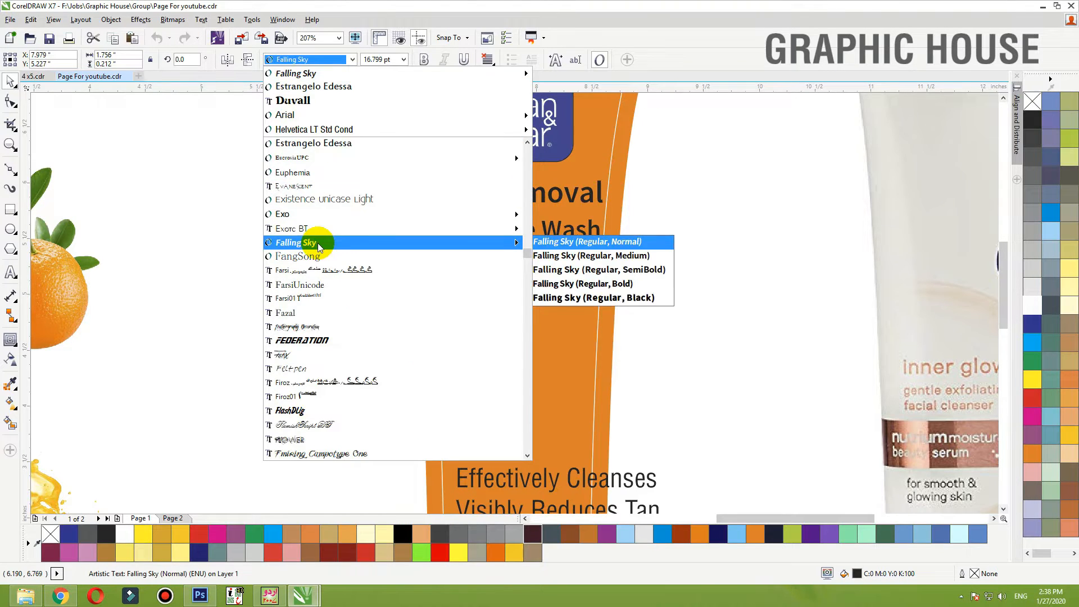
click(307, 355)
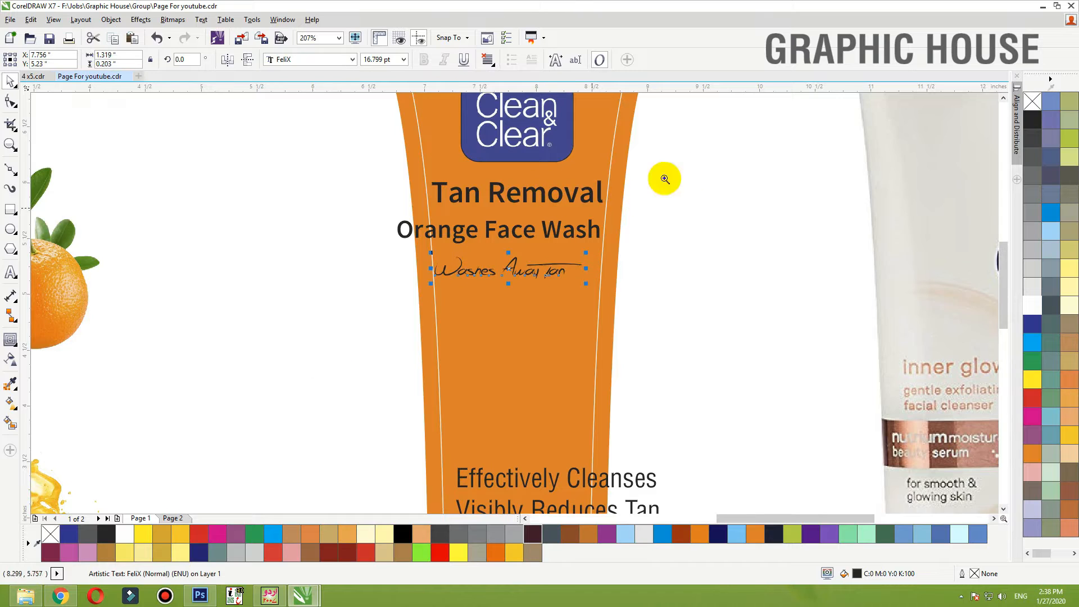
drag(691, 176, 320, 342)
click(1032, 306)
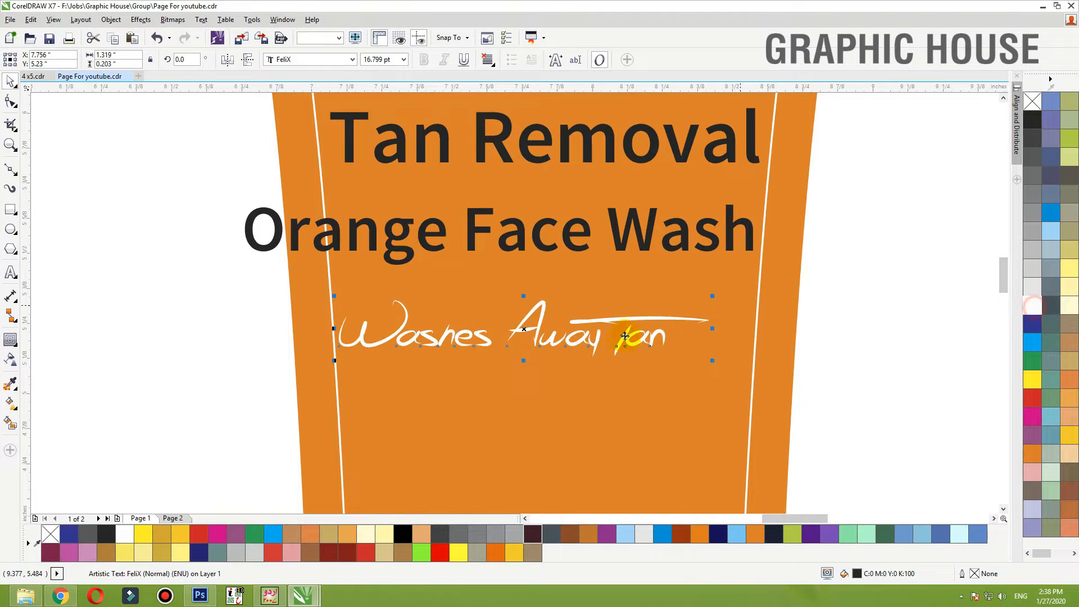
drag(623, 340, 671, 311)
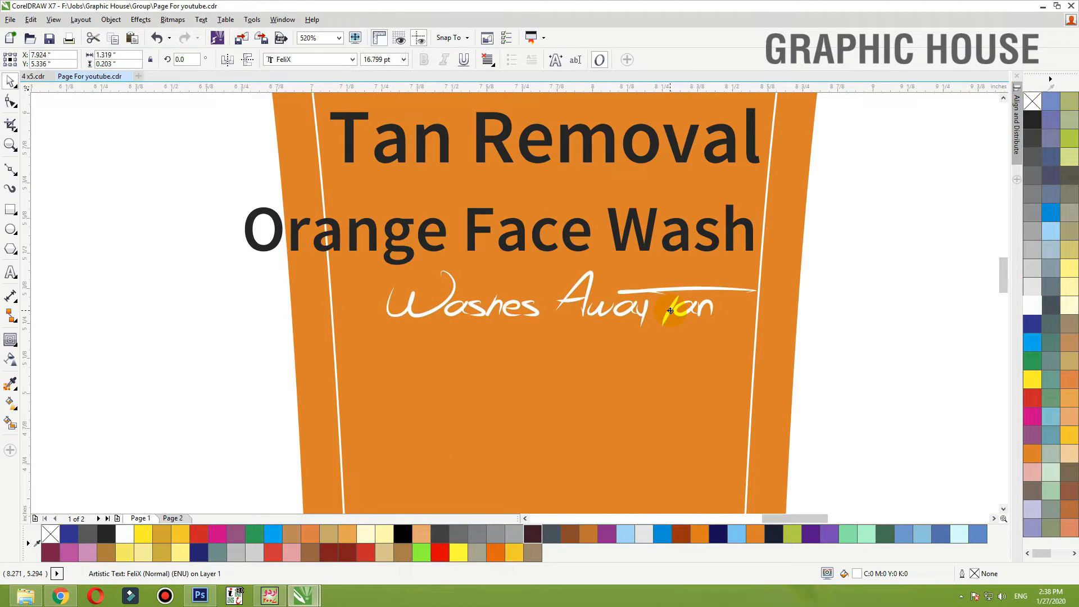
Nudge "Tan Removal" up towards the logo and move "Washes Away Tan" lower to open space around "Orange Face Wash"
click(646, 230)
click(634, 234)
scroll(625, 293, down, 1)
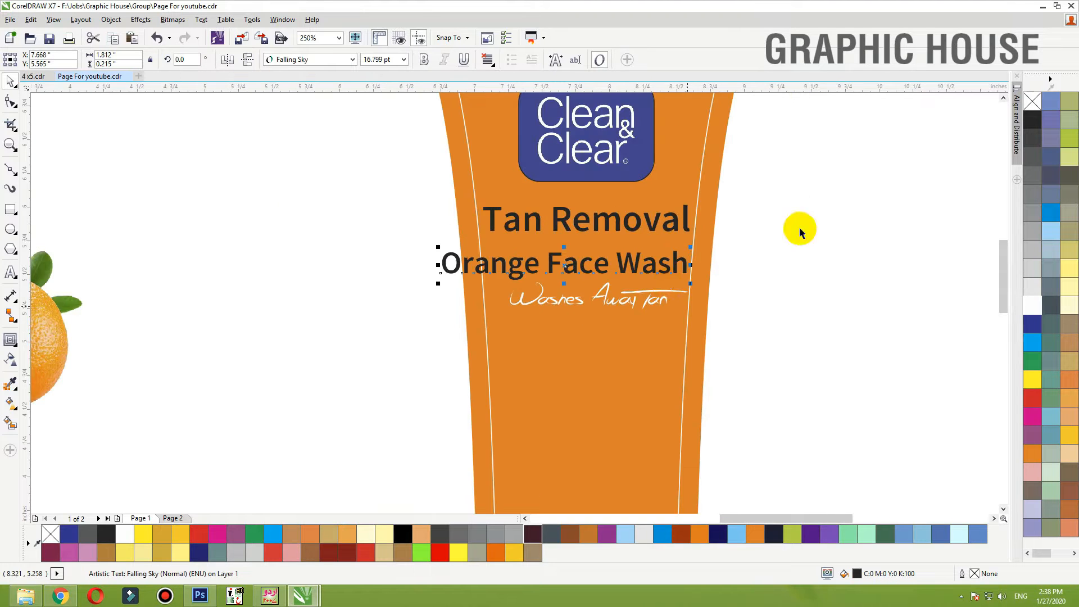
key(F2)
drag(834, 170, 346, 393)
click(551, 170)
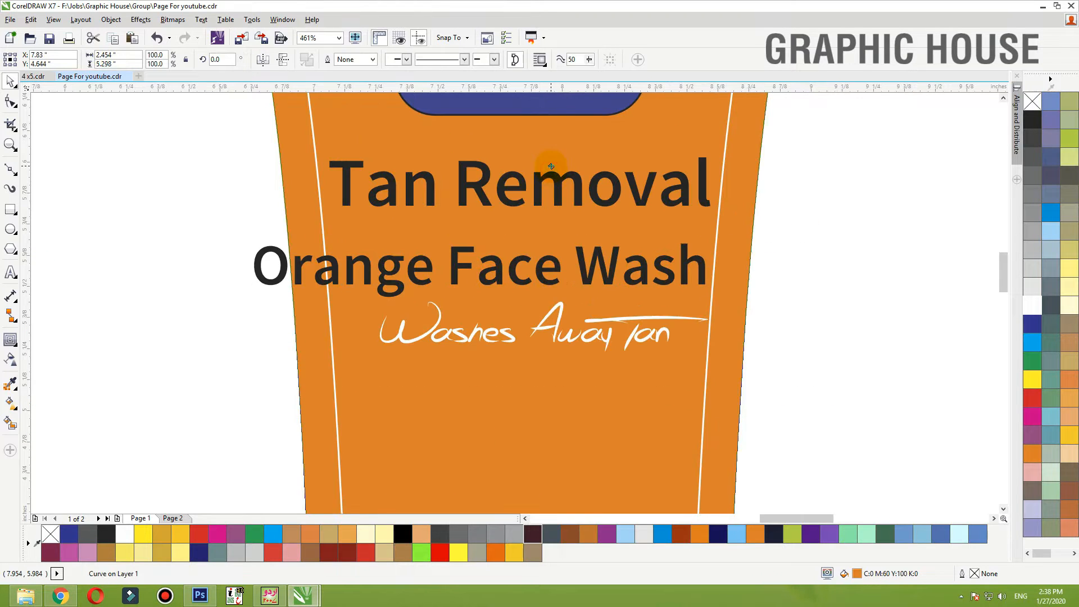
click(556, 173)
key(Up)
key(Up)
key(Up)
key(Up)
key(Up)
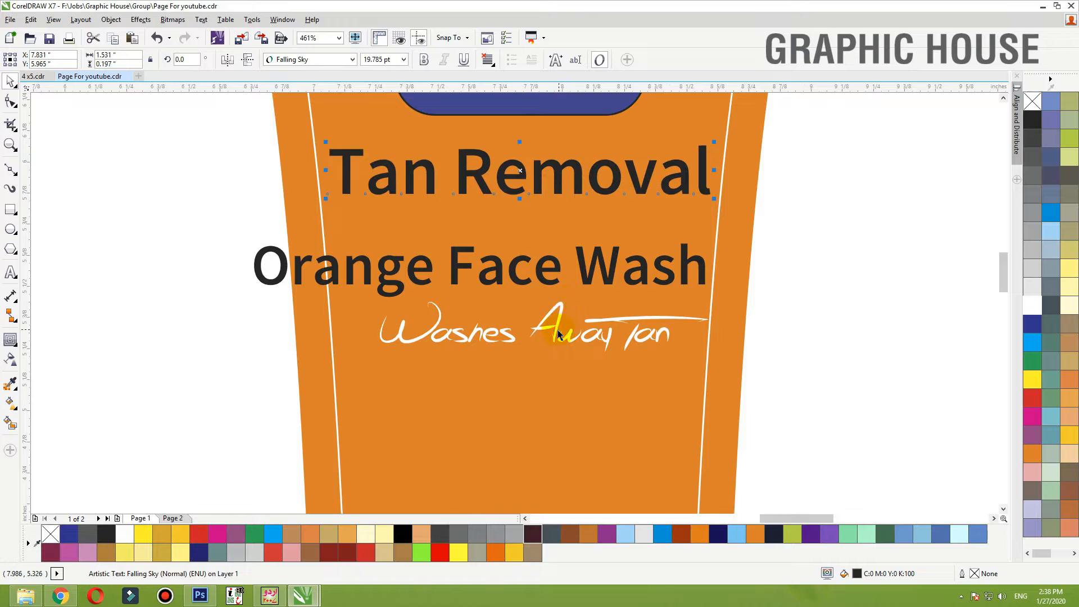
drag(558, 334, 560, 418)
Split "Orange Face Wash" into separate "Orange" and "Face Wash" texts and stack them beneath "Tan Removal"
double_click(455, 272)
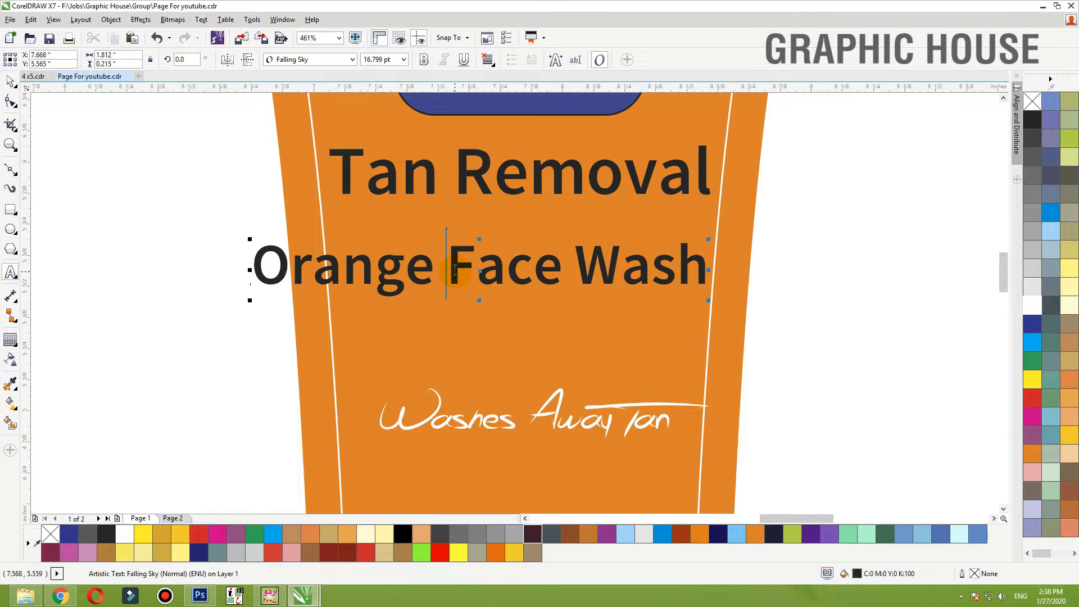
key(Return)
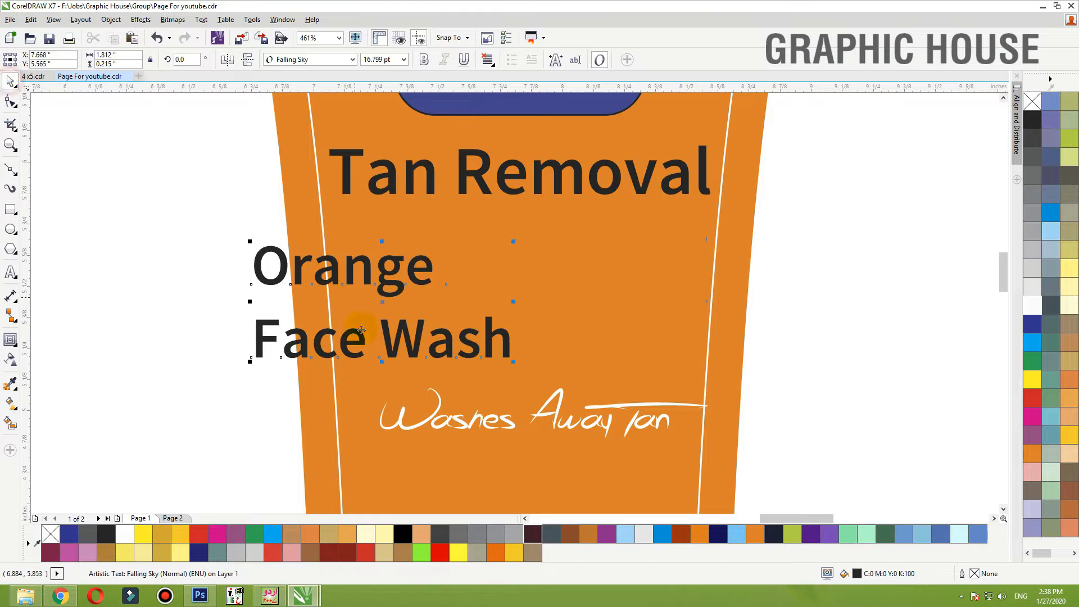
drag(385, 338, 375, 318)
key(ctrl+z)
drag(513, 275, 499, 264)
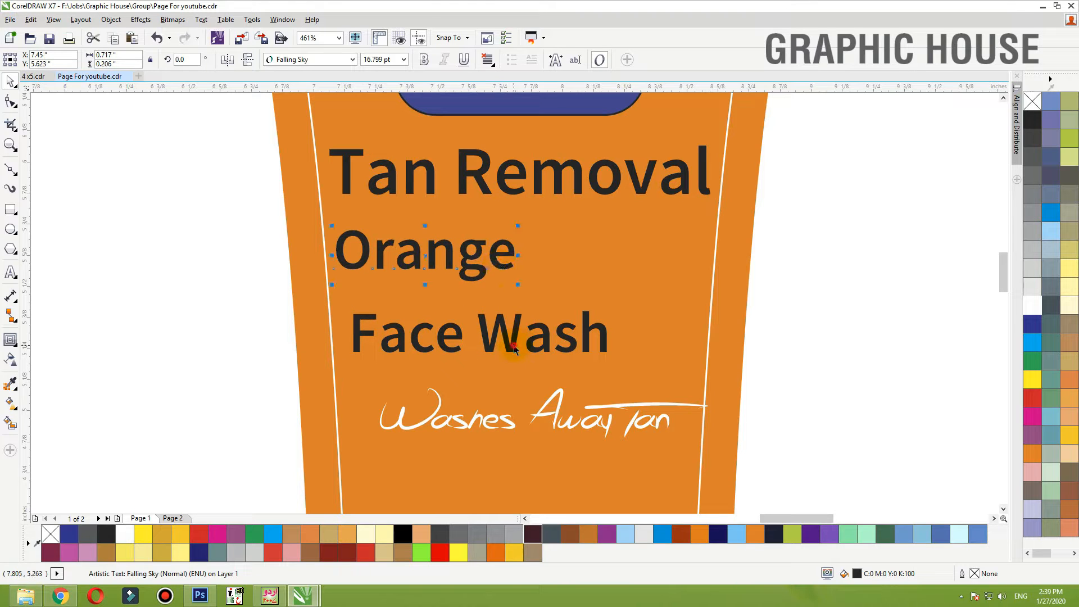
Make "Face Wash" bold, enlarge it to about 20.3 pt and centre it horizontally on the tube
click(424, 59)
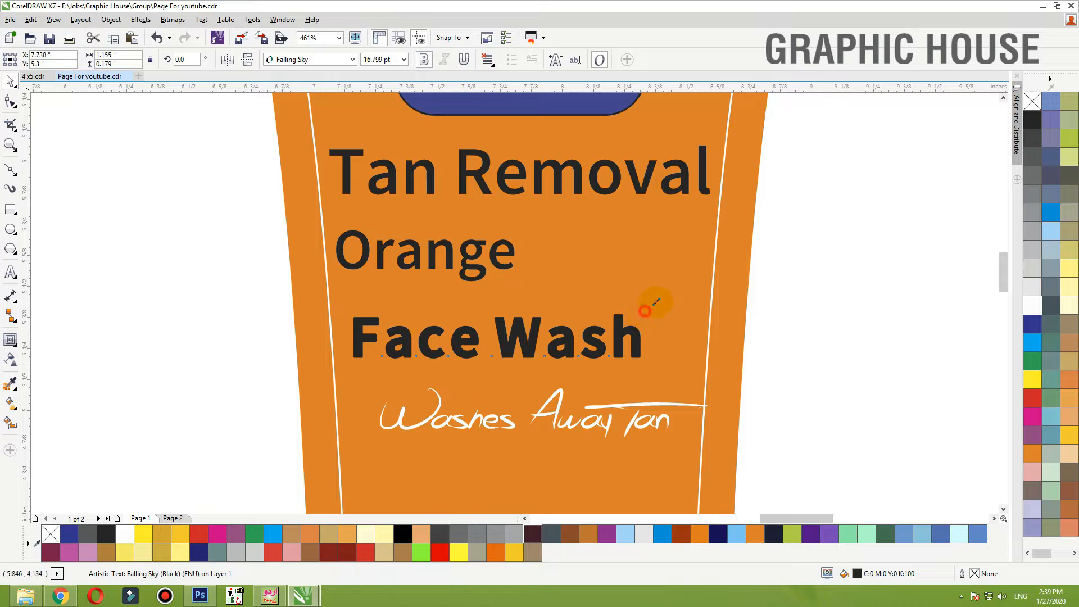
drag(657, 301, 706, 277)
shift+click(718, 303)
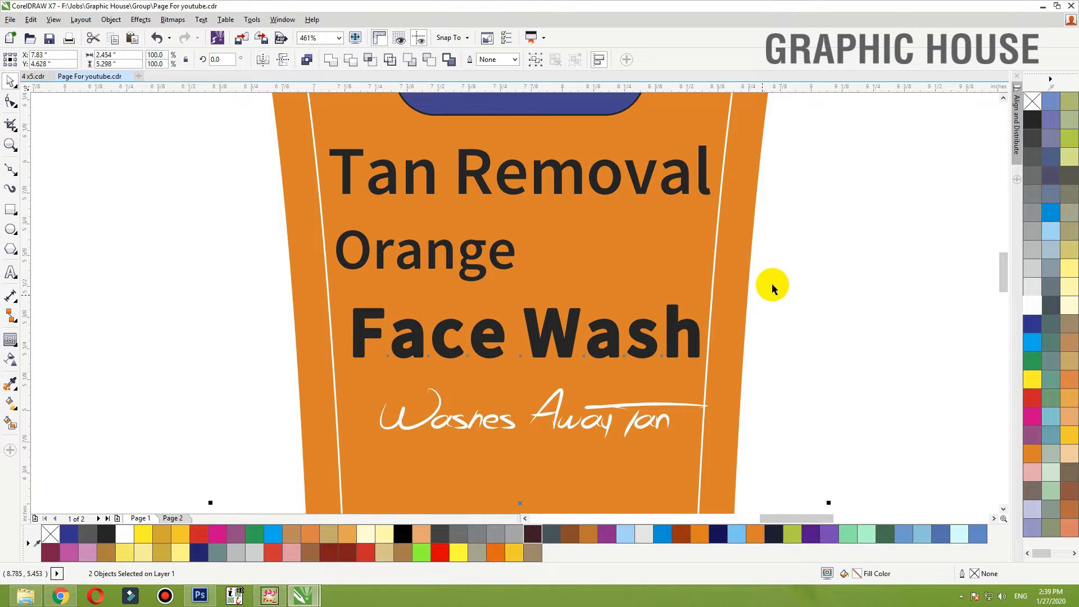
key(c)
click(783, 272)
Restyle "Orange" in white FeliX at about 31.7 pt and centre it above "Face Wash", shifting the pair slightly down
drag(504, 270, 598, 277)
click(352, 59)
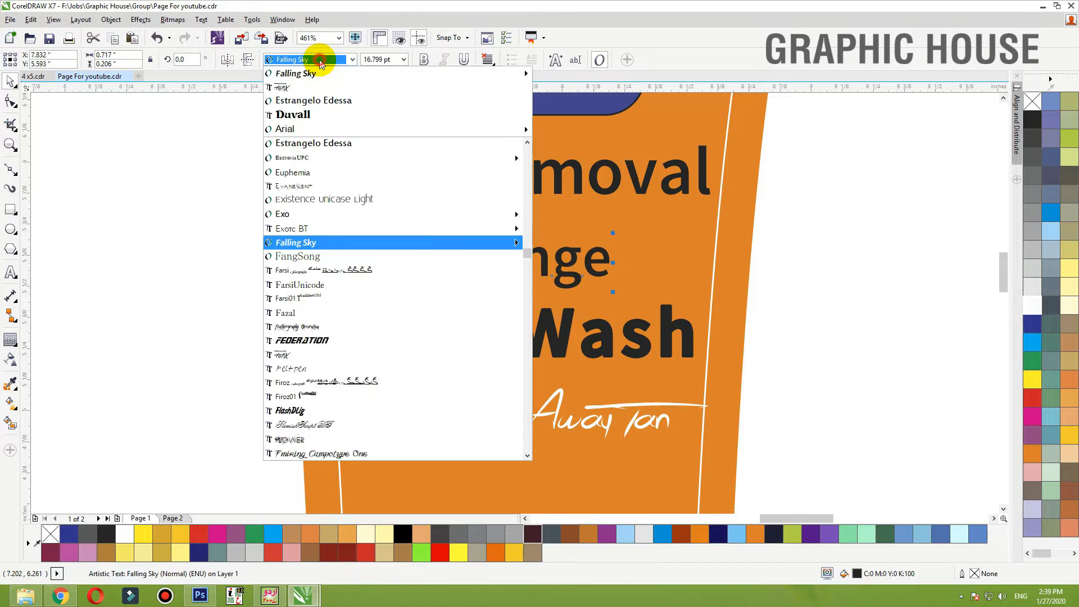
click(319, 354)
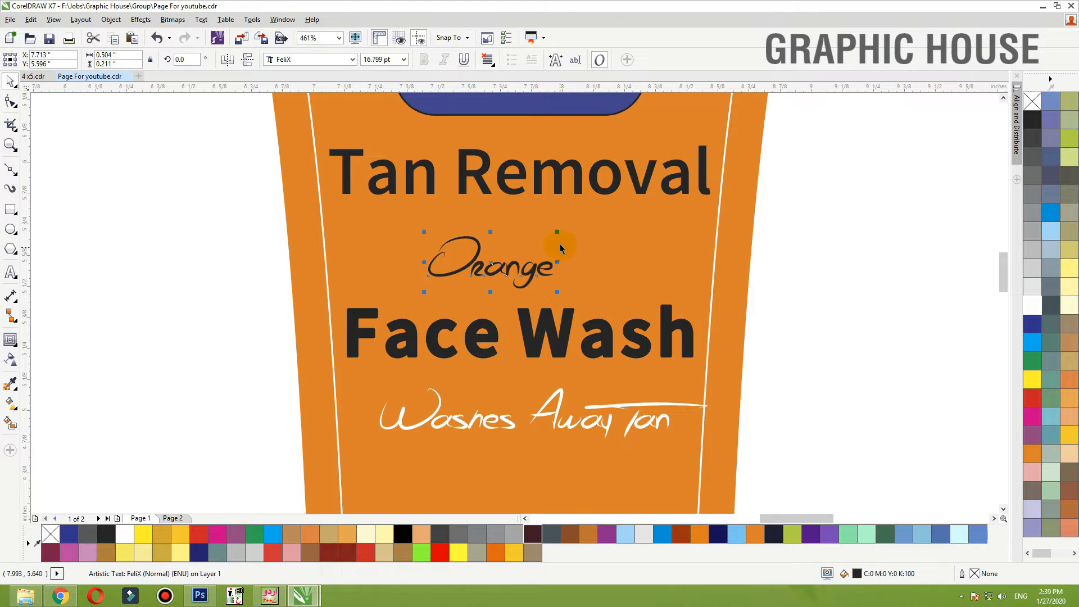
drag(557, 232, 610, 208)
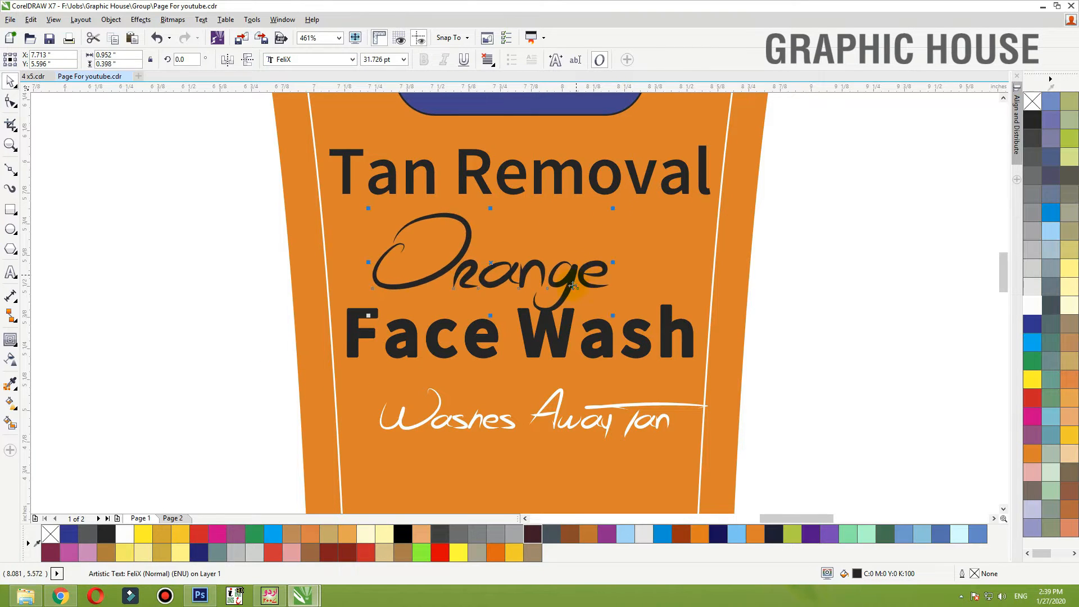
drag(579, 280, 584, 280)
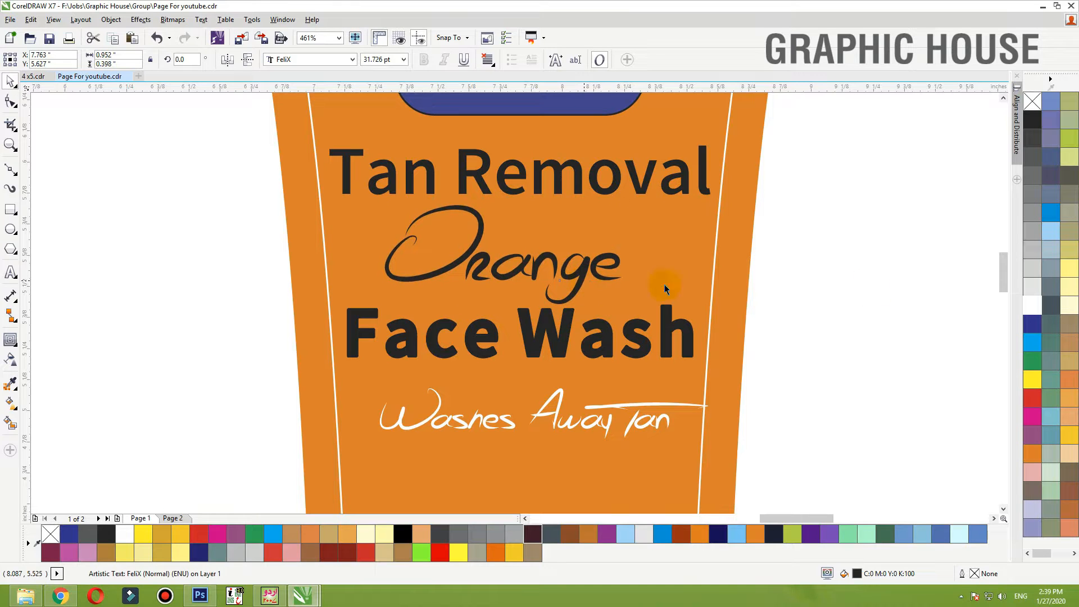
click(1033, 305)
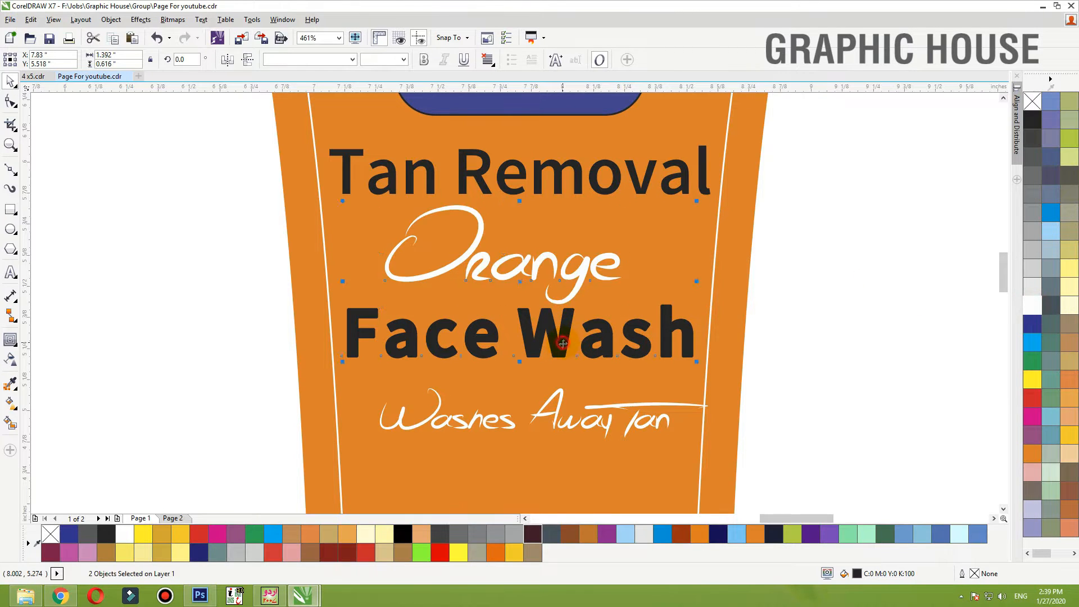
key(c)
drag(563, 343, 563, 350)
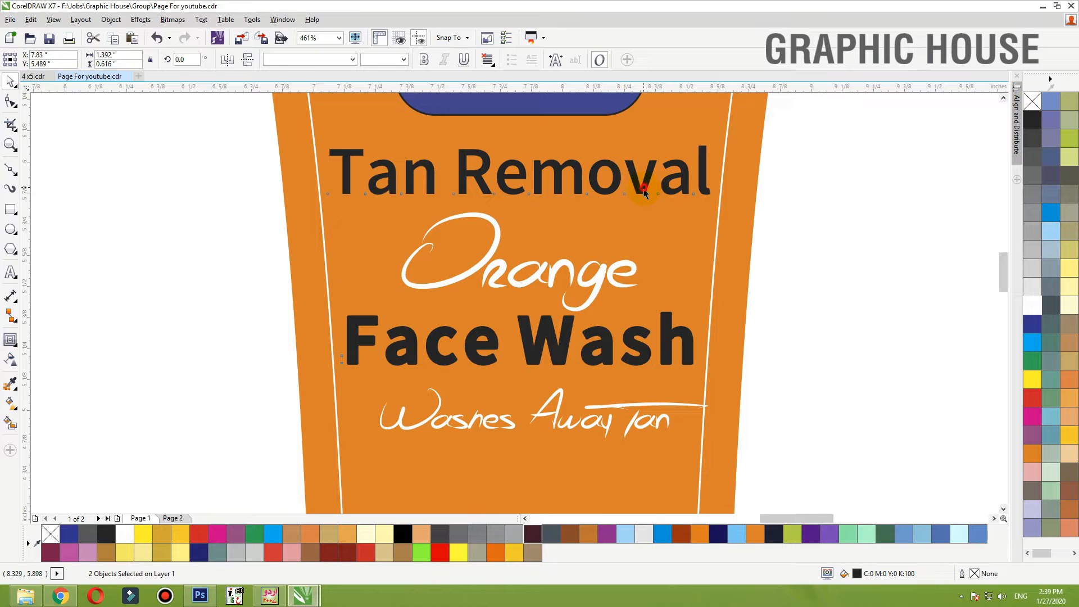
Reduce "Tan Removal" to about 12.5 pt and move it to the tube's left inner border, between the logo and "Orange"
drag(644, 189, 647, 192)
drag(715, 147, 644, 157)
drag(602, 193, 666, 200)
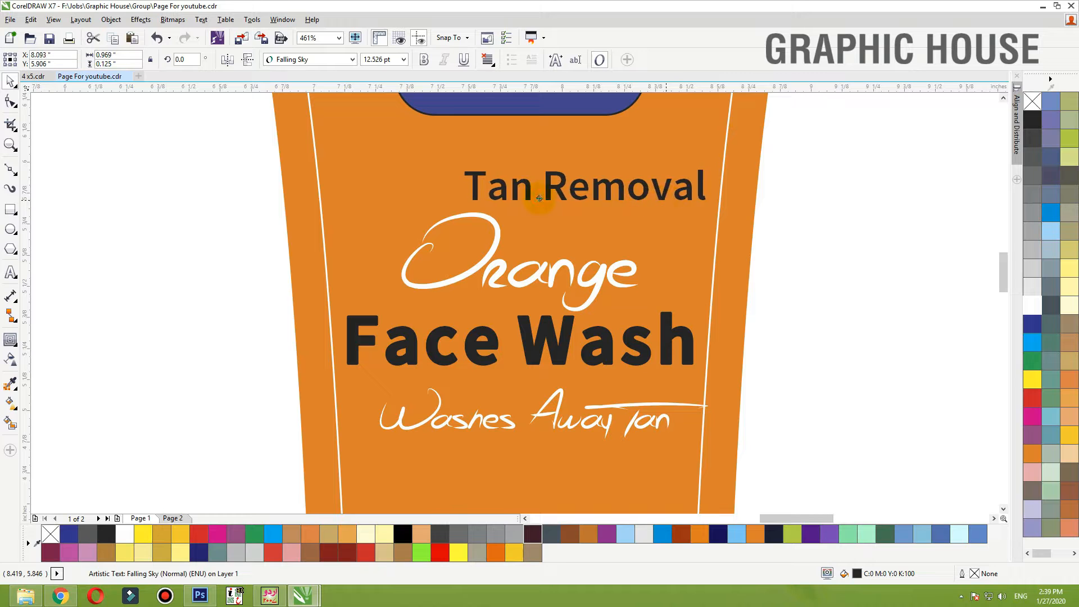
drag(539, 198, 520, 188)
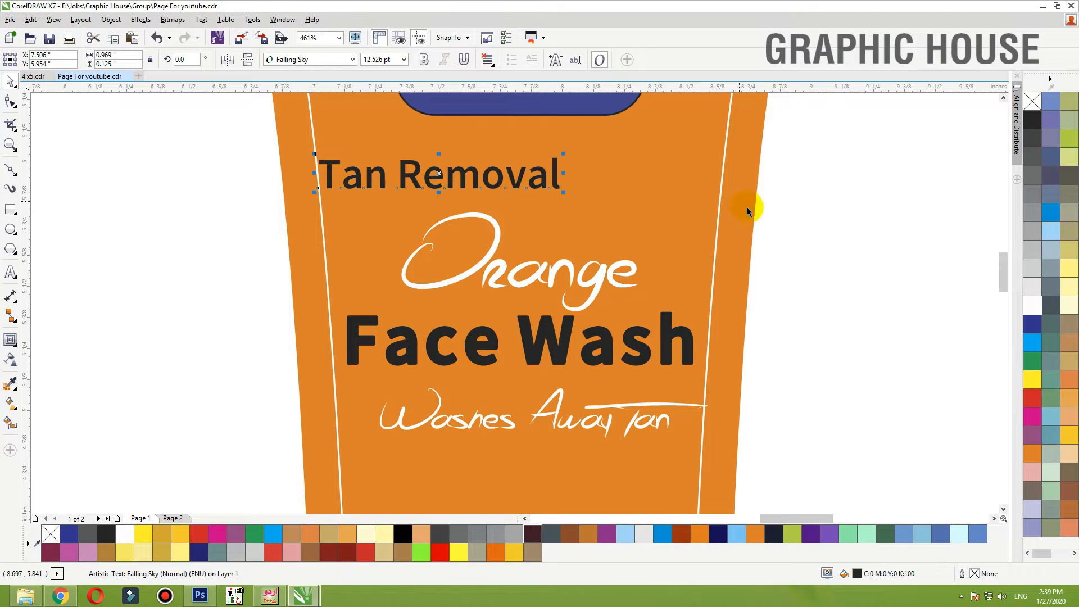
Draw a rectangle about 1.23 by 0.22 inches over "Tan Removal", filled green (C100 Y100) without an outline
click(718, 226)
key(F3)
click(786, 242)
click(650, 227)
key(F2)
drag(657, 179, 443, 276)
click(11, 209)
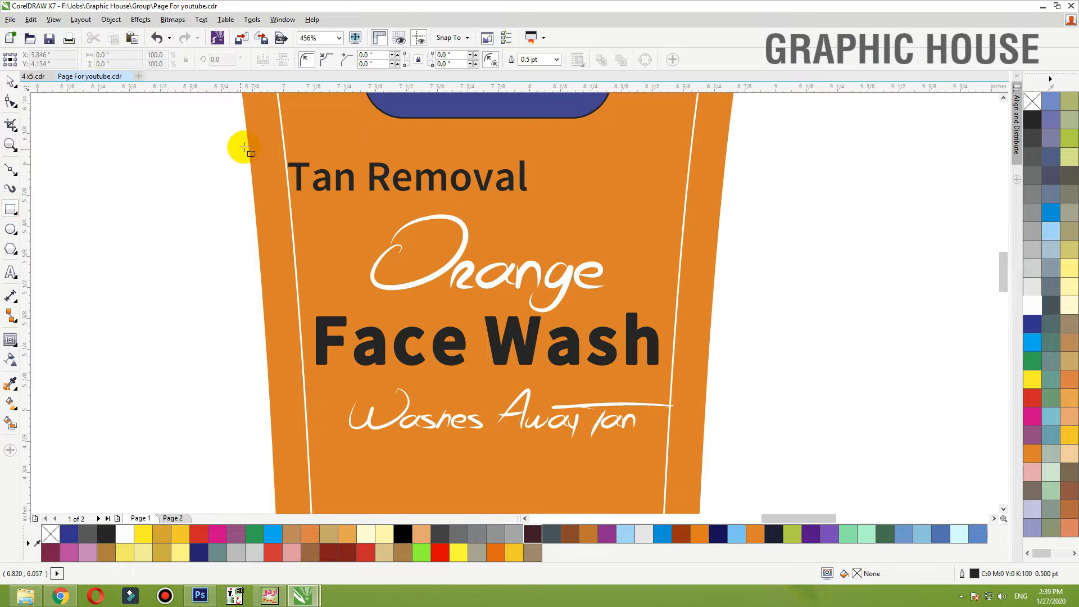
drag(245, 147, 551, 200)
click(1070, 141)
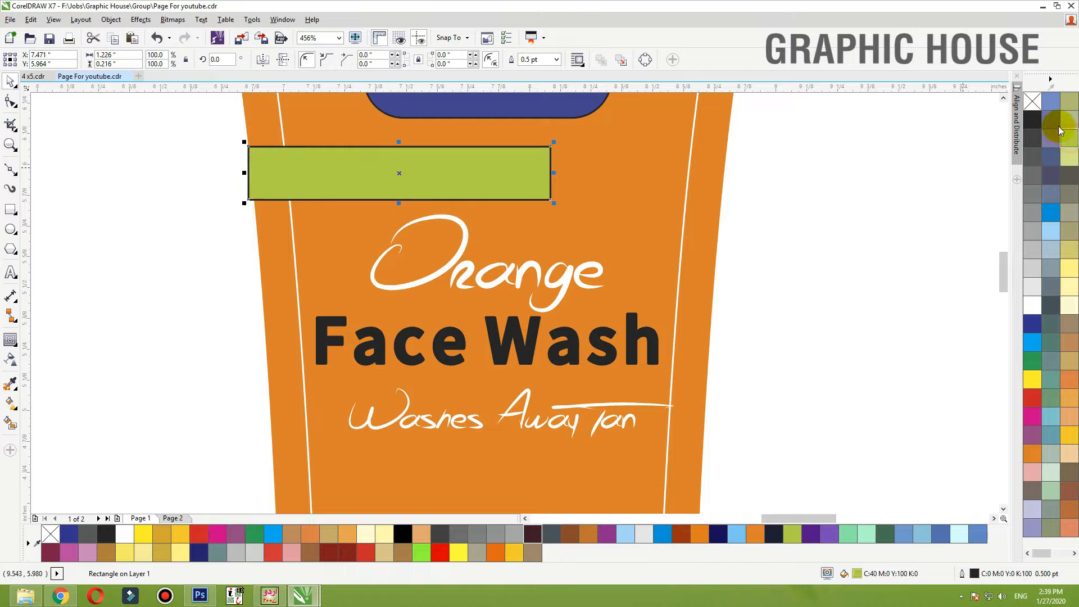
right_click(1034, 102)
click(1025, 357)
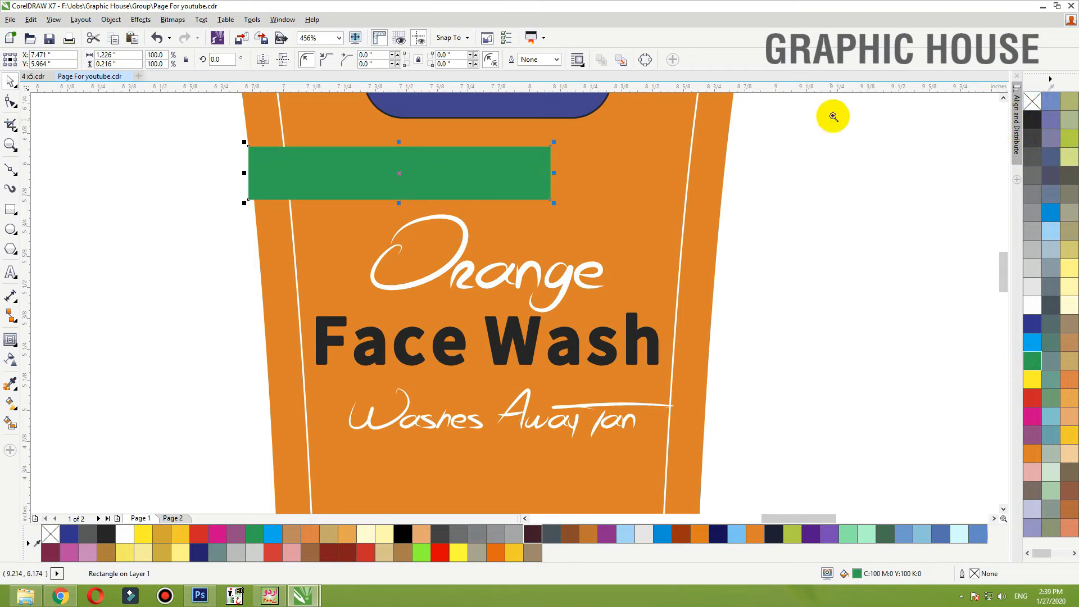
Bring "Tan Removal" in front of the green bar, colour it white and shrink it slightly to fit inside the bar
scroll(112, 304, up, 2)
drag(82, 341, 610, 189)
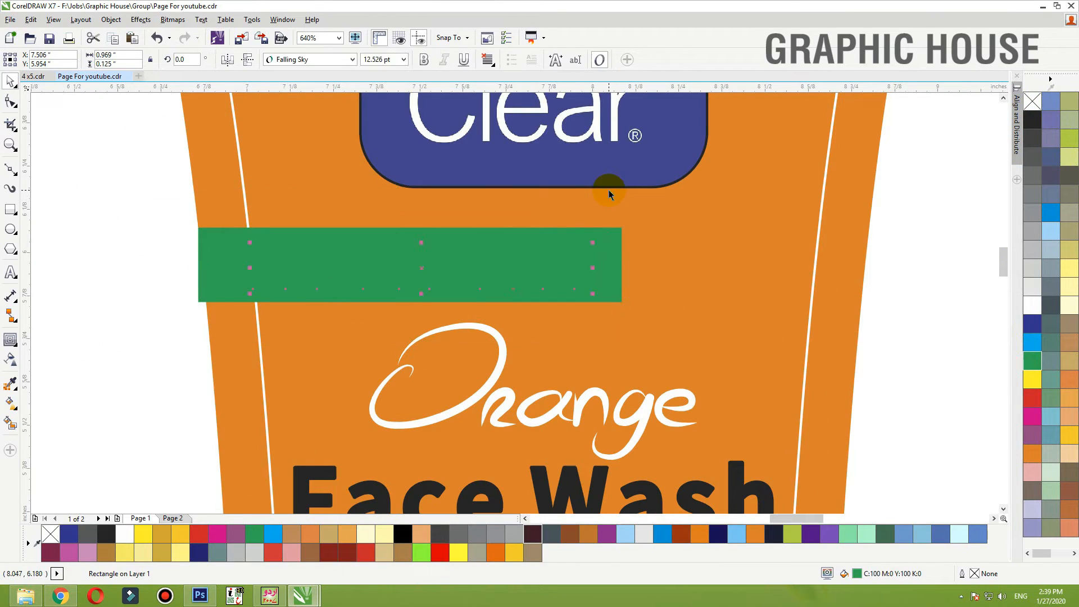
key(shift+Page_Up)
click(1026, 309)
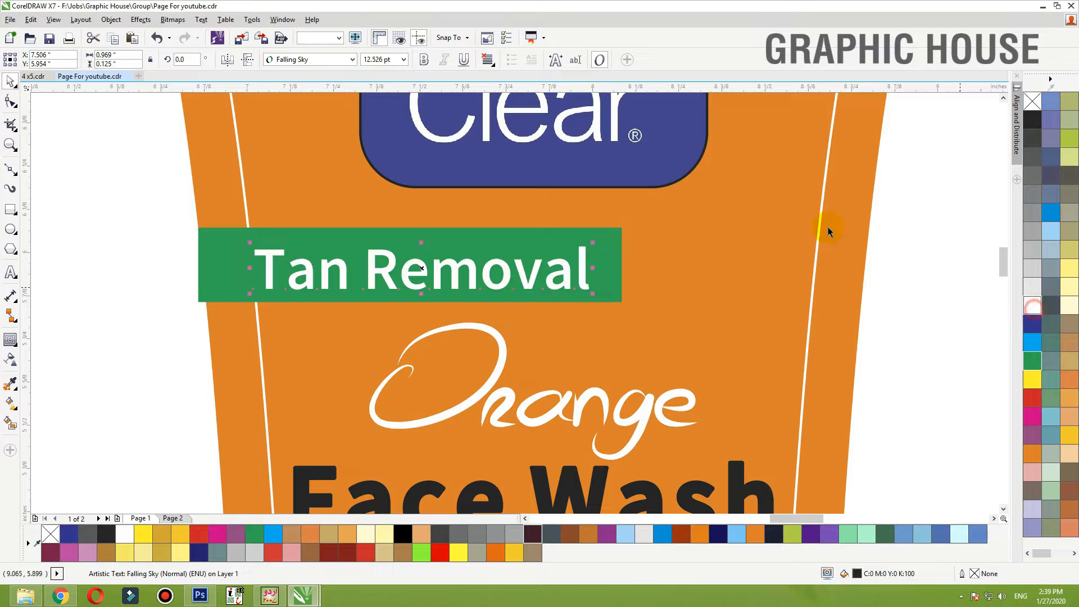
drag(593, 243, 565, 270)
Extend the green bar's left end further beyond the tube's edge and check the whole tube layout
click(225, 285)
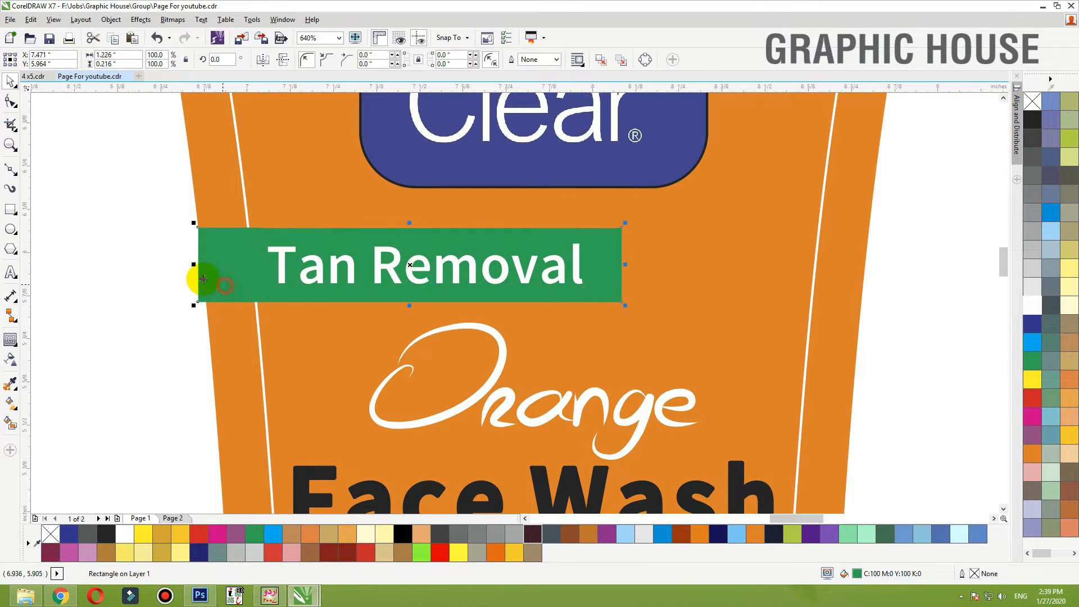
drag(192, 263, 176, 263)
click(338, 213)
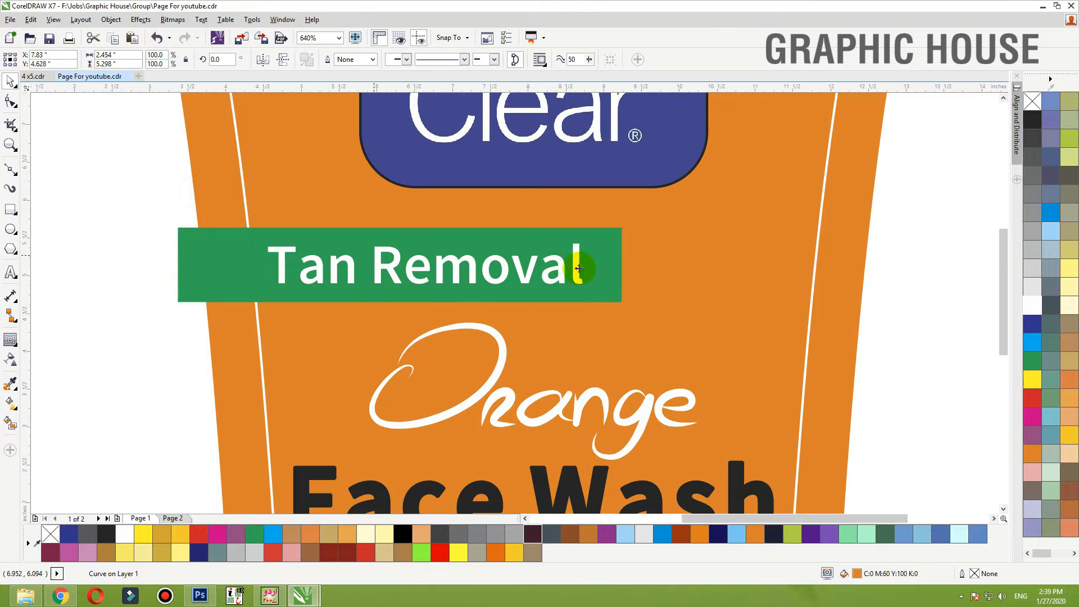
key(shift+F2)
click(644, 247)
click(539, 260)
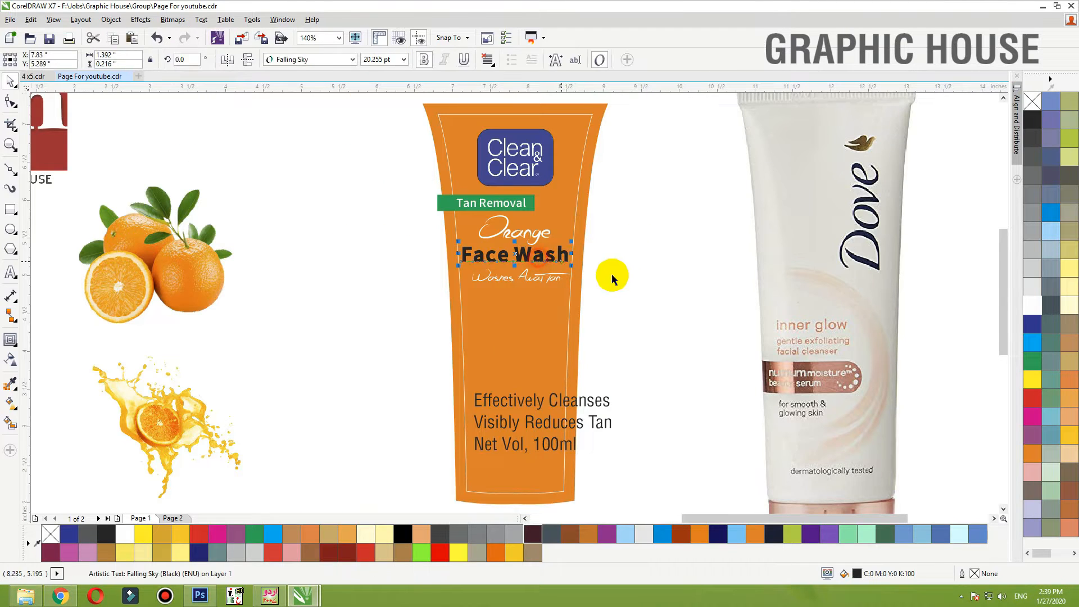
click(628, 283)
Set the "Effectively Cleanses" text block in the Falling Sky font and shrink it to fit inside the tube's inner border
click(578, 400)
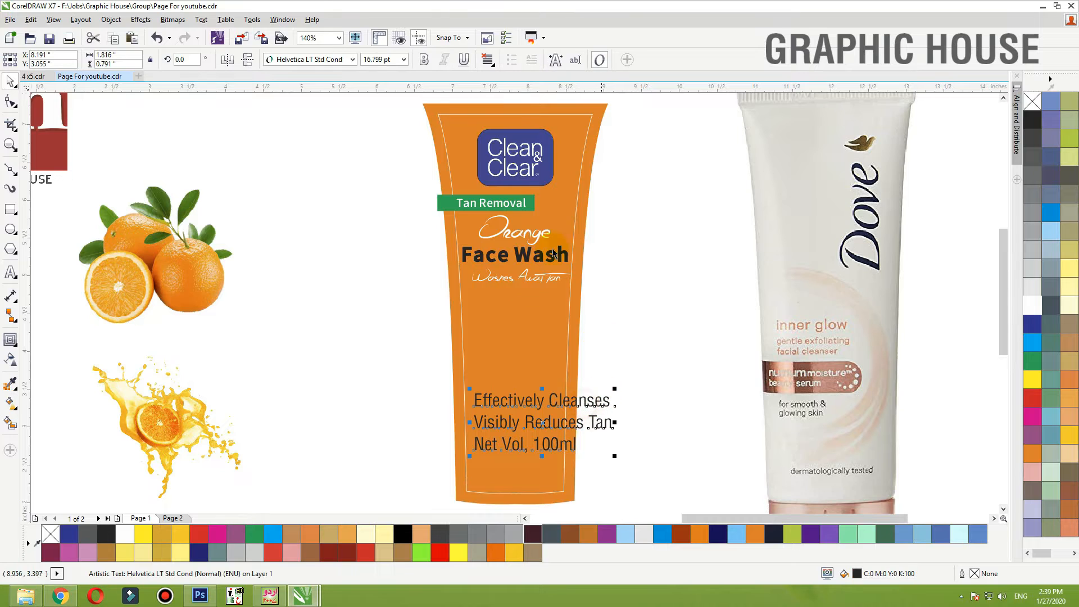
click(318, 59)
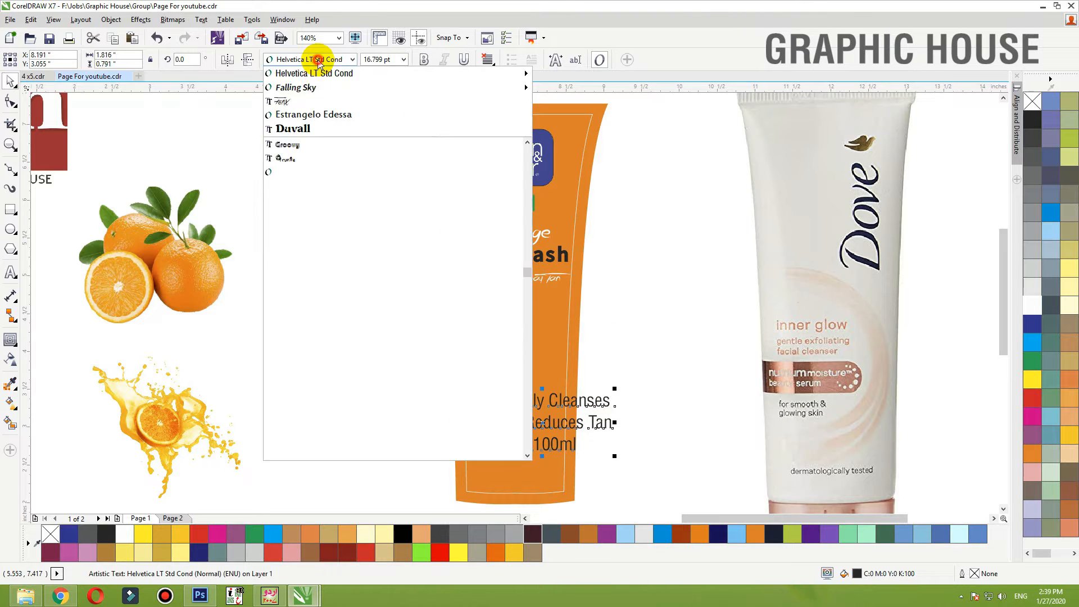
click(308, 90)
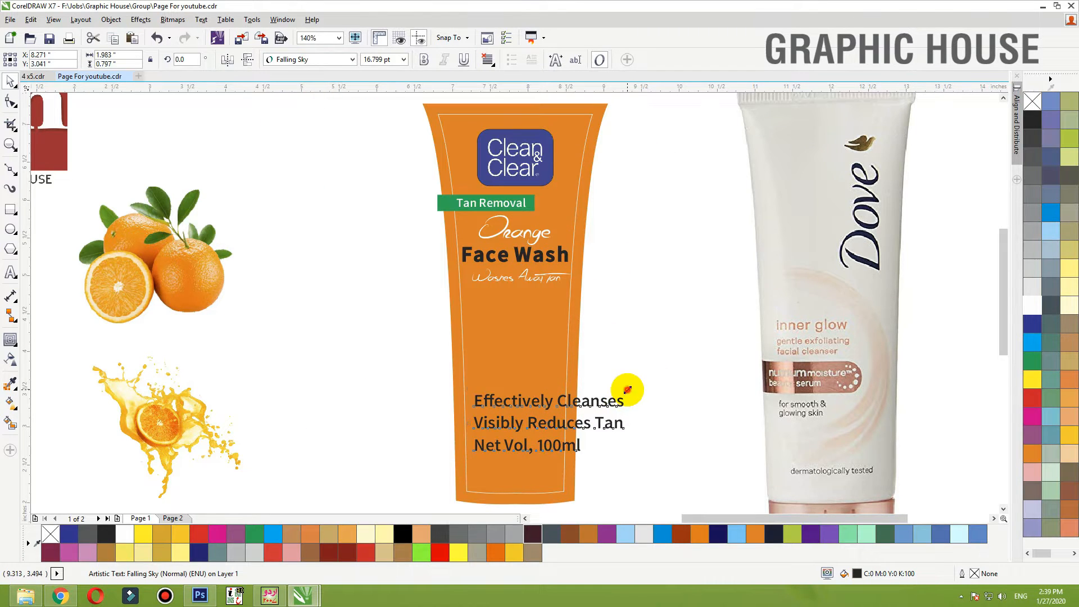
drag(627, 389, 535, 409)
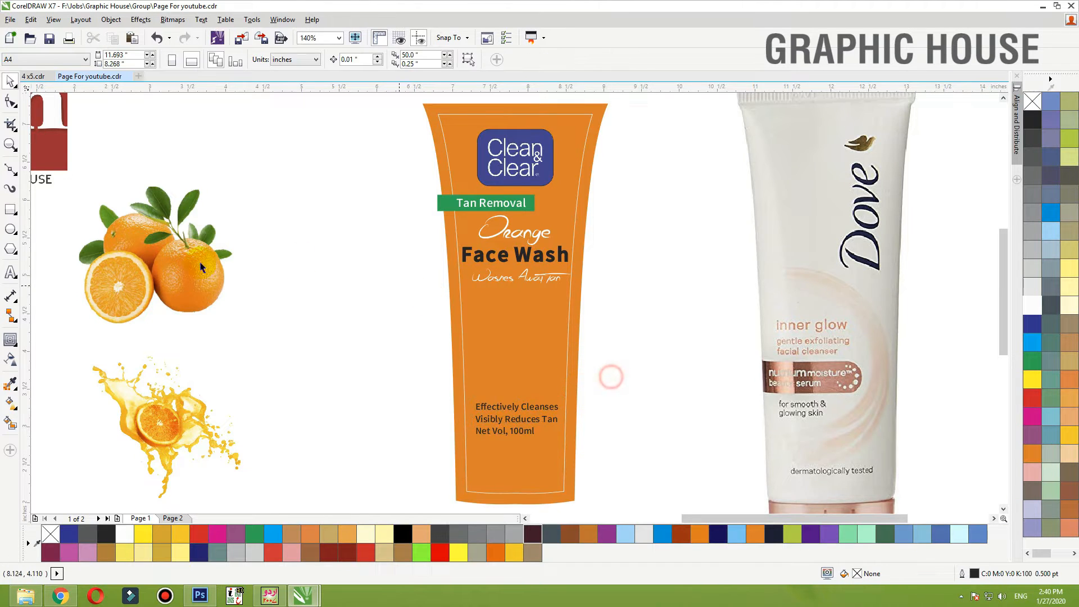
Move the oranges image onto the tube between "Washes Away tan" and "Effectively Cleanses", shrinking it to about 1.42 by 1.29 inches
click(178, 258)
drag(179, 259, 538, 333)
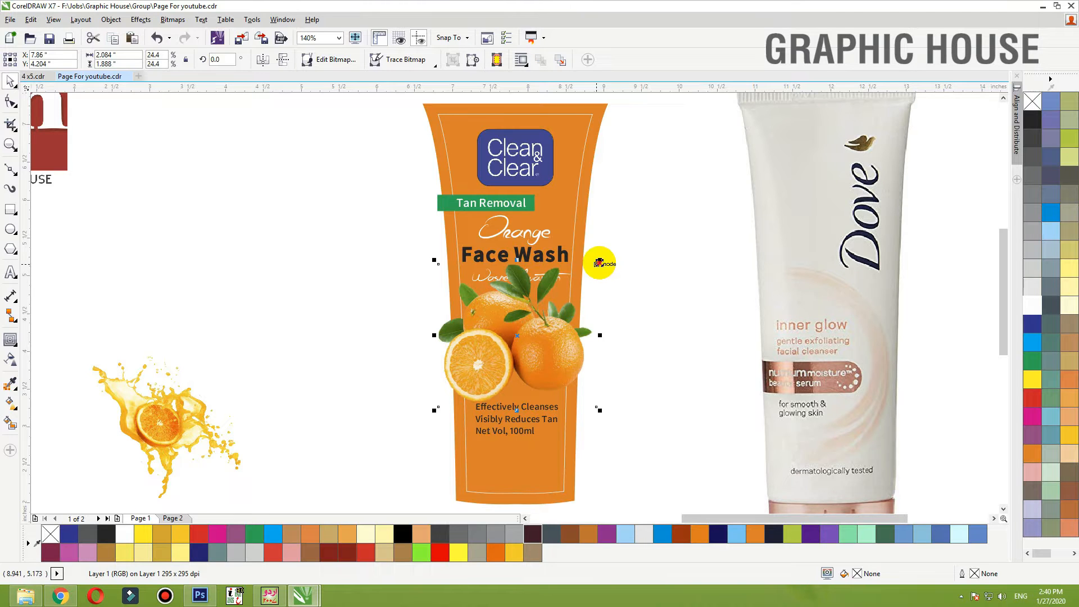
drag(599, 264, 573, 288)
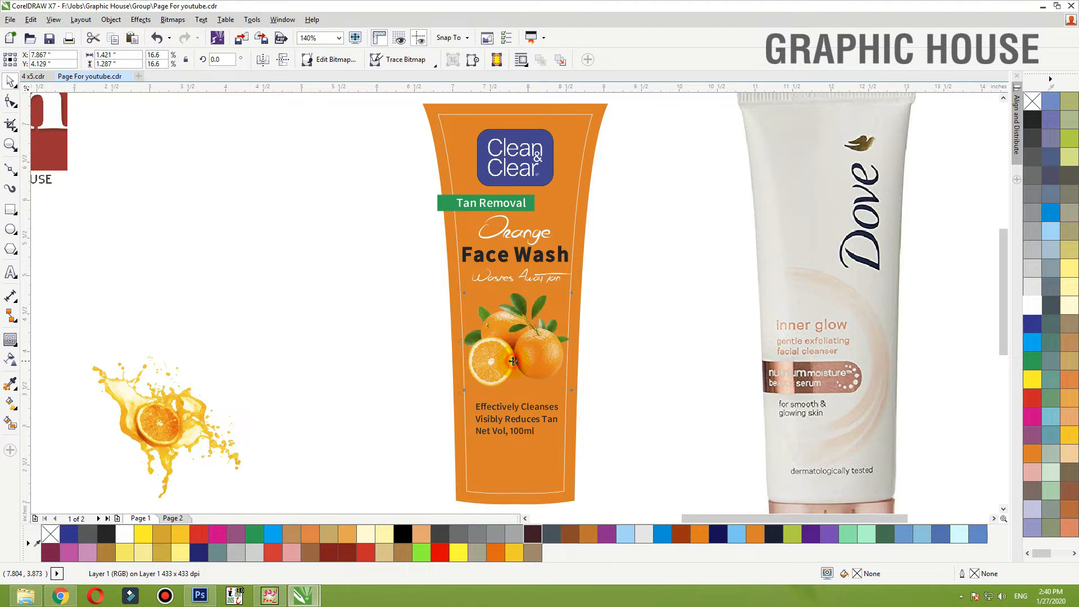
drag(513, 361, 514, 356)
click(262, 405)
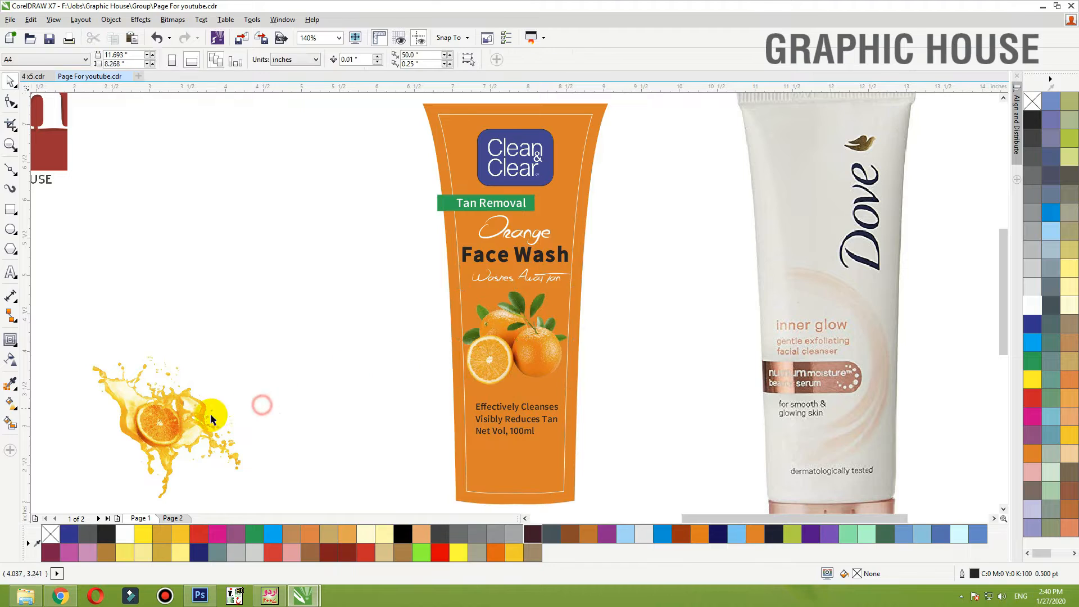
Try the orange juice splash image in front of the oranges on the tube and move it back beside the tube
drag(210, 414, 467, 381)
key(shift+Page_Up)
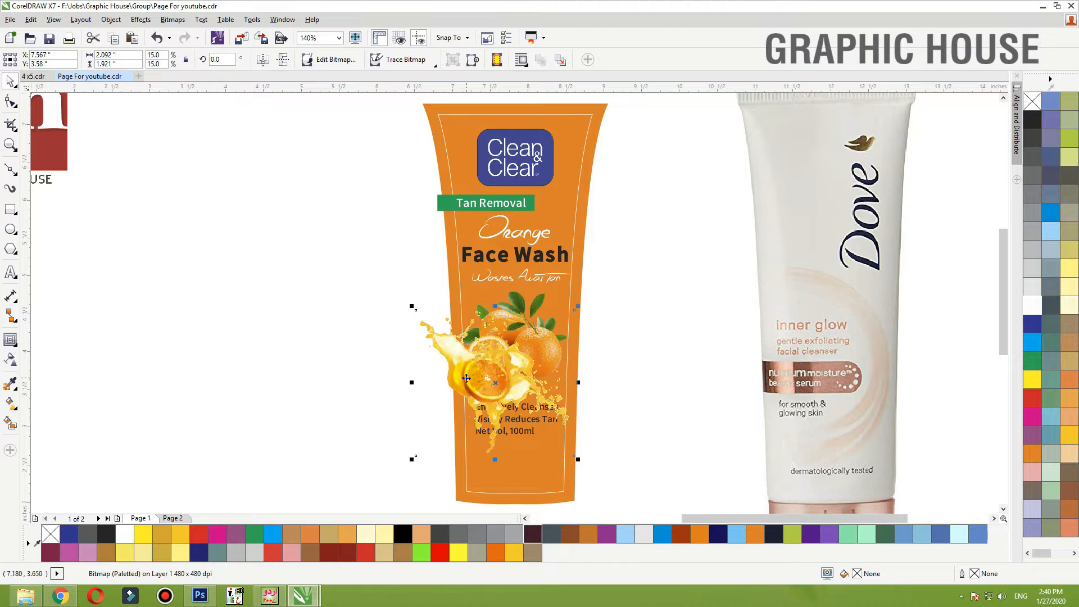
drag(395, 395, 177, 407)
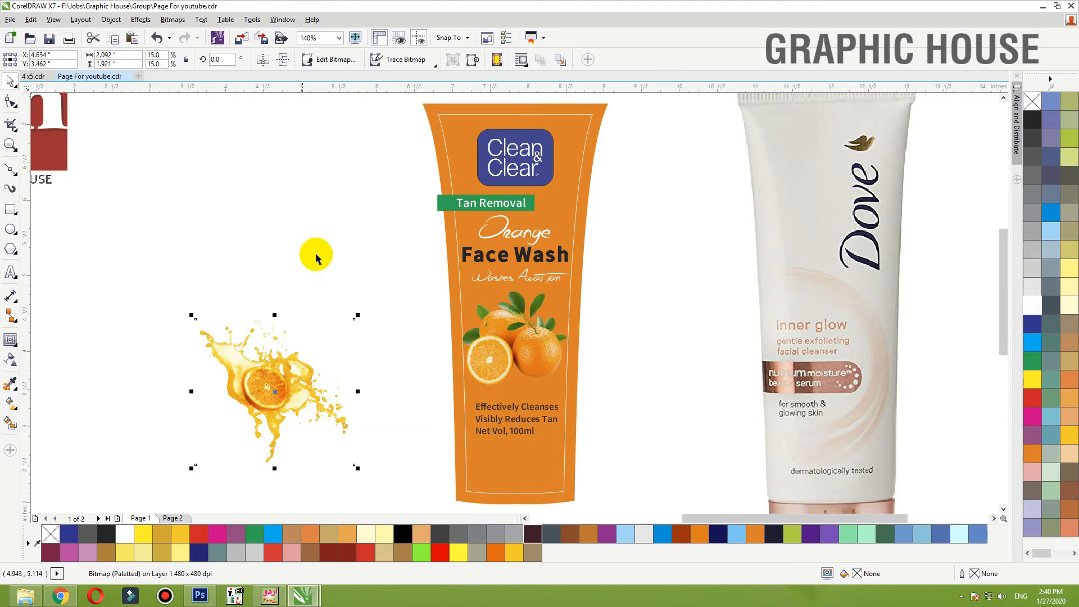
click(313, 253)
Give the tube shape a vertical linear fountain fill with Interactive Fill, from orange at its base to white at its top edge
drag(402, 246, 699, 482)
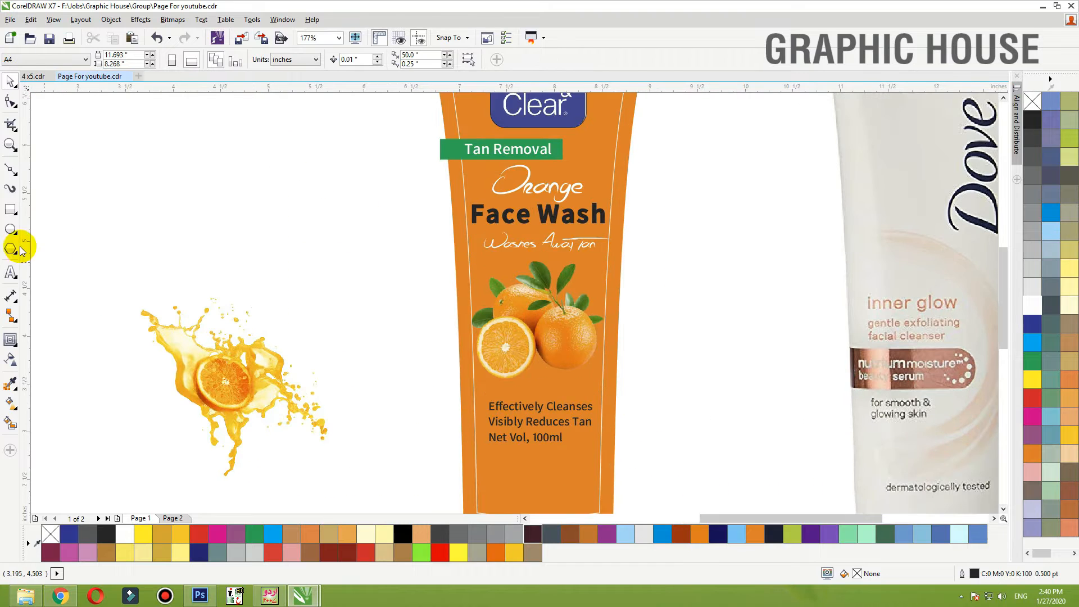
click(610, 323)
key(F3)
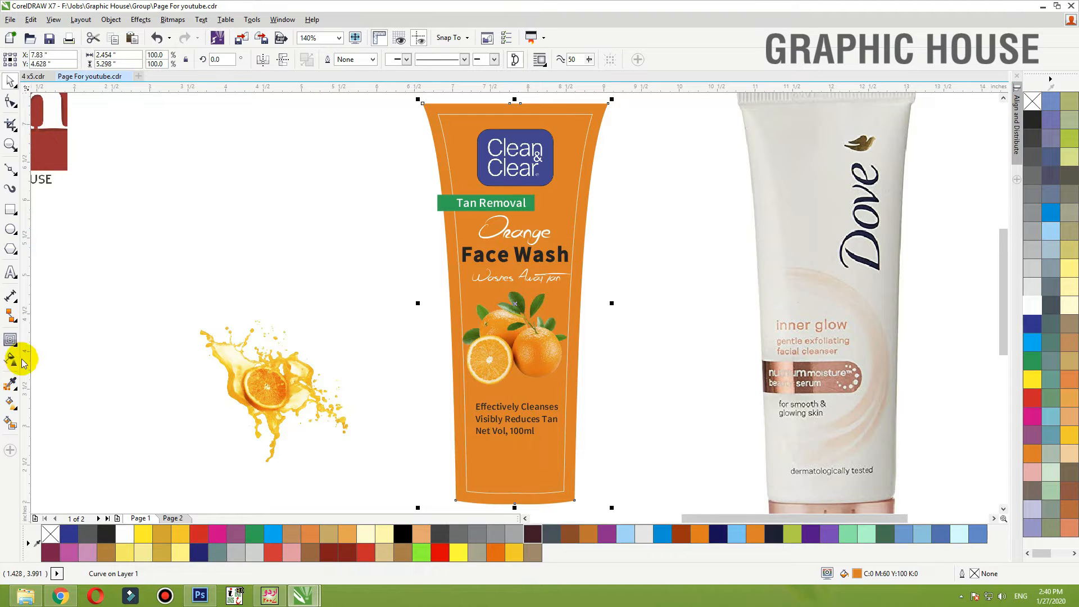
click(16, 393)
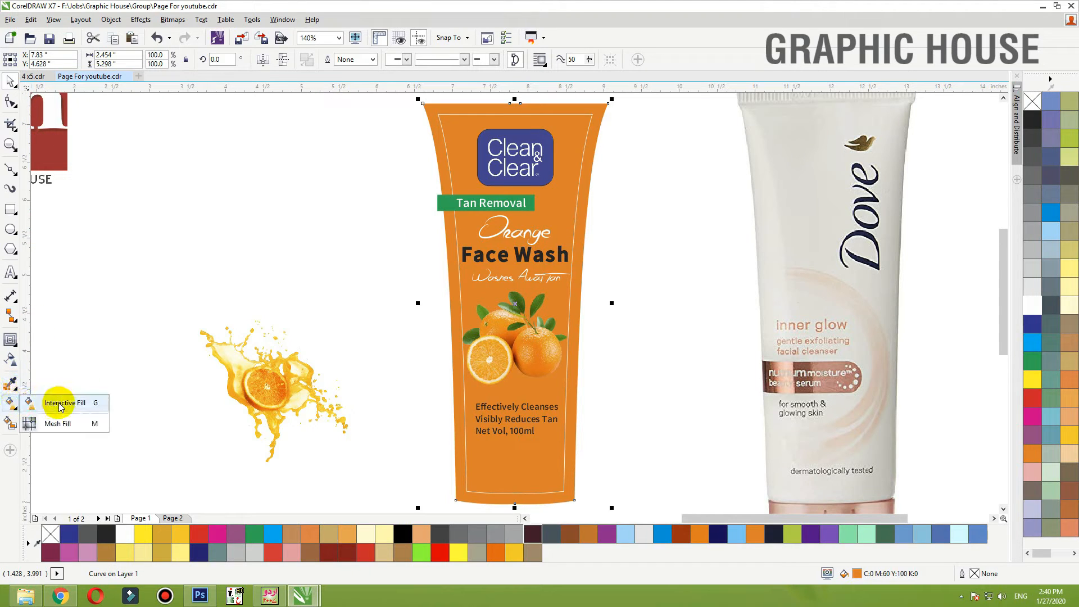
click(58, 402)
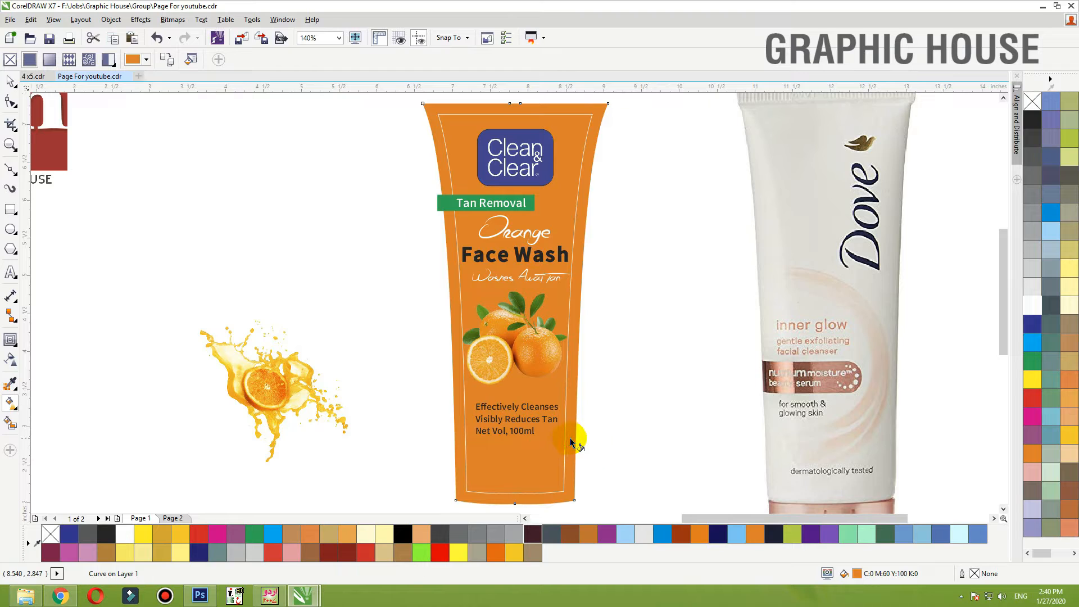
drag(573, 188, 569, 99)
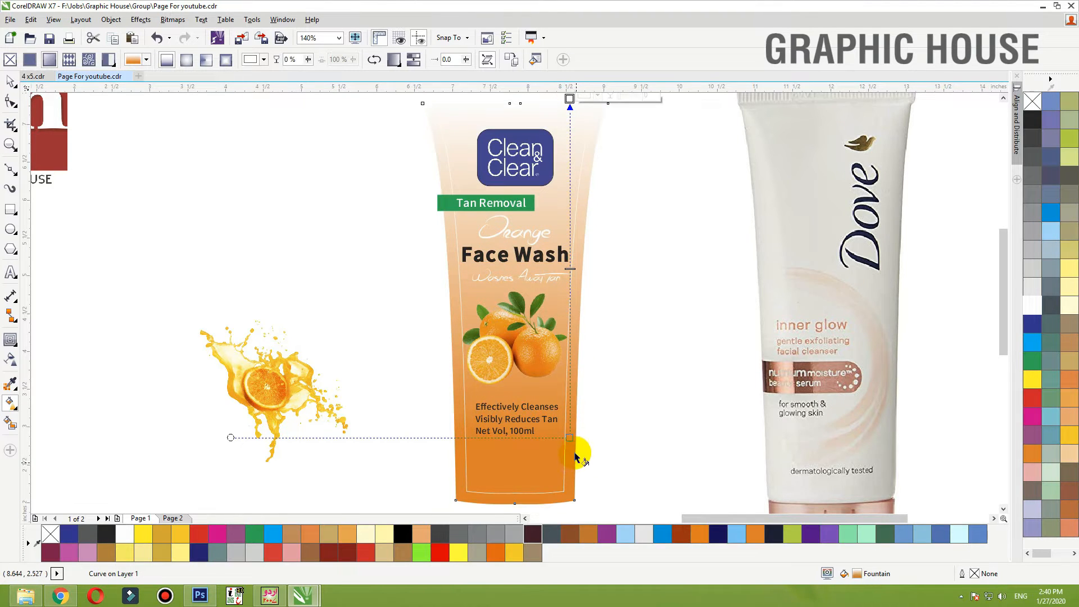
drag(570, 437, 568, 497)
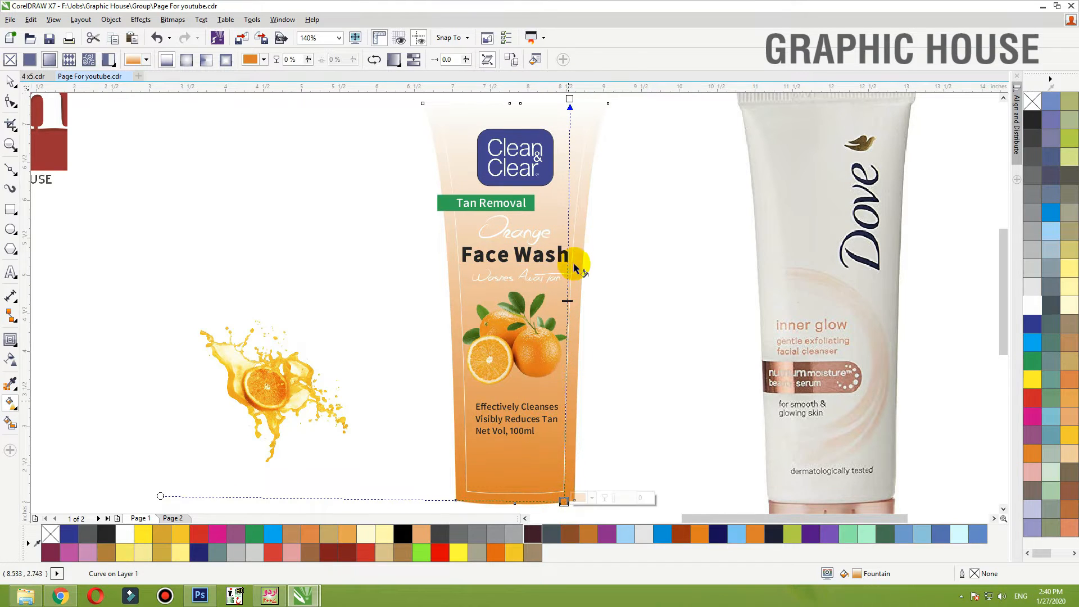
key(space)
drag(588, 187, 604, 205)
key(ctrl+z)
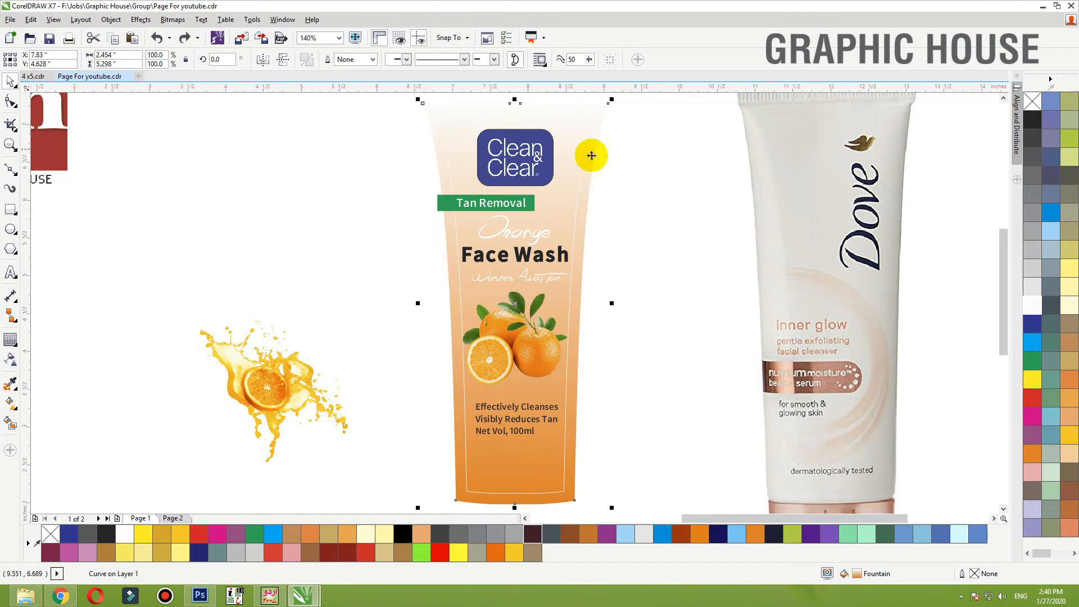
key(space)
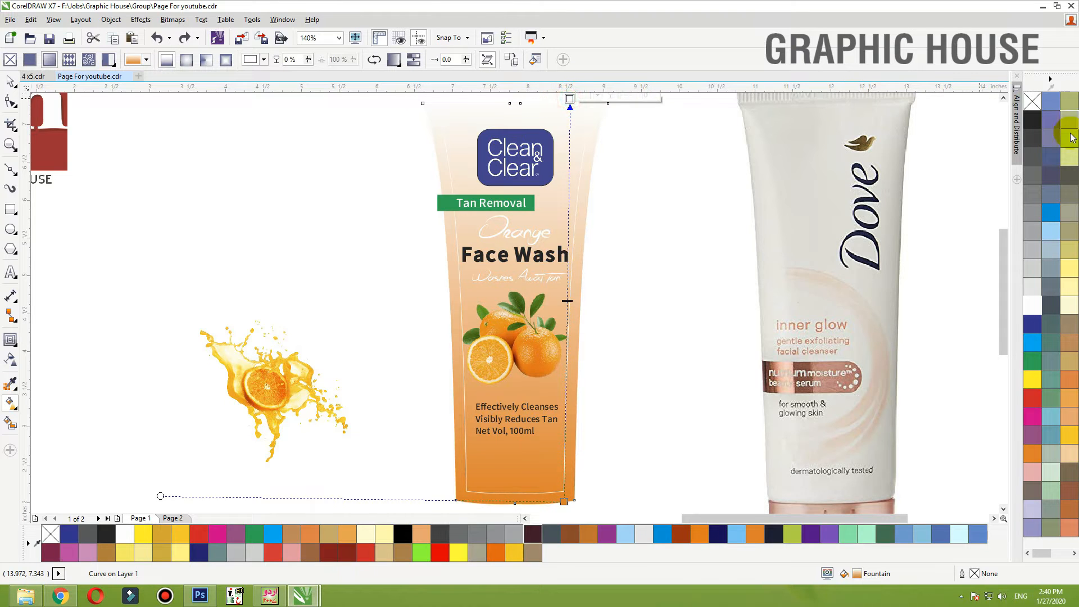
Try lime green, pale yellow and white for the gradient's upper end, settling on light grey
click(1069, 138)
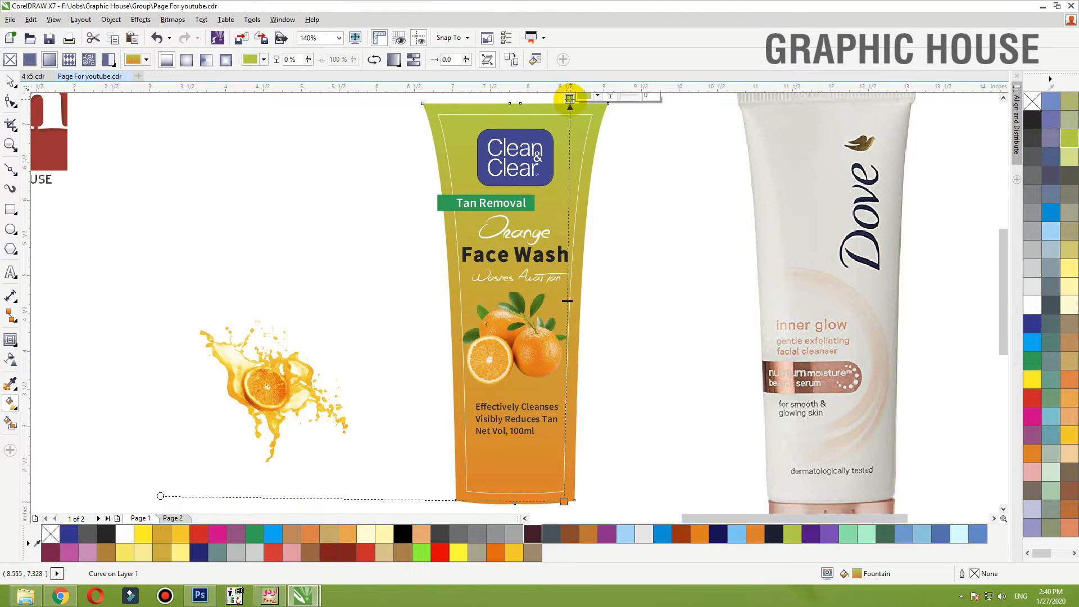
click(1069, 290)
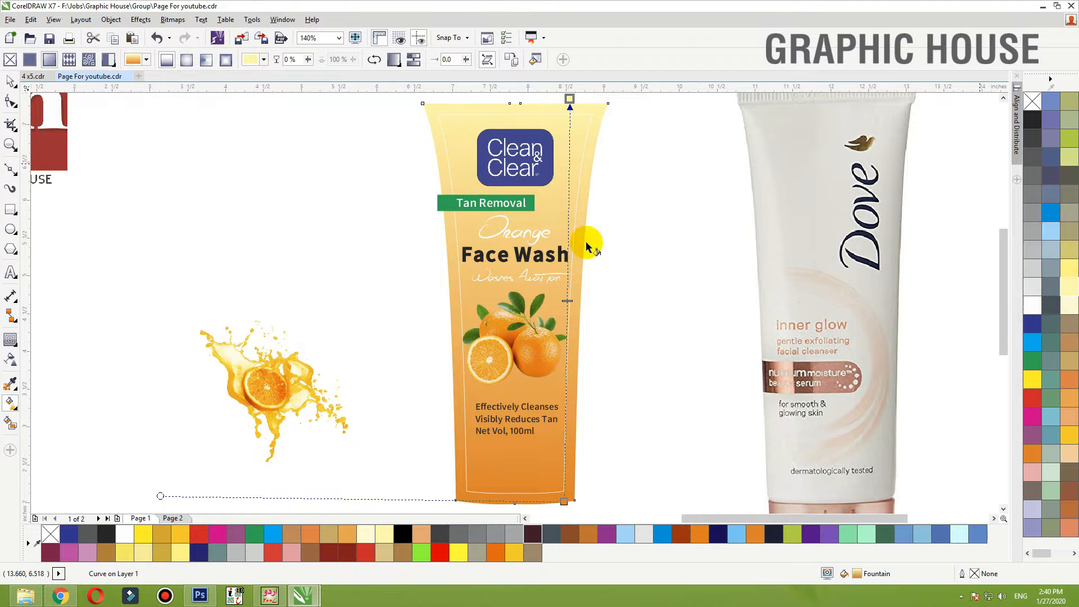
click(1035, 305)
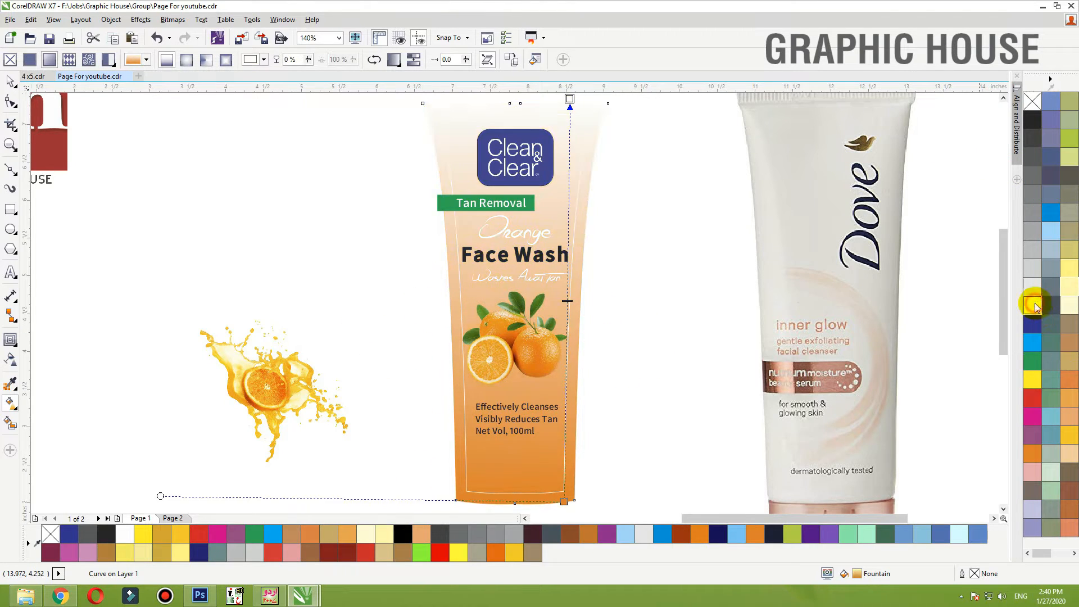
click(1032, 268)
key(space)
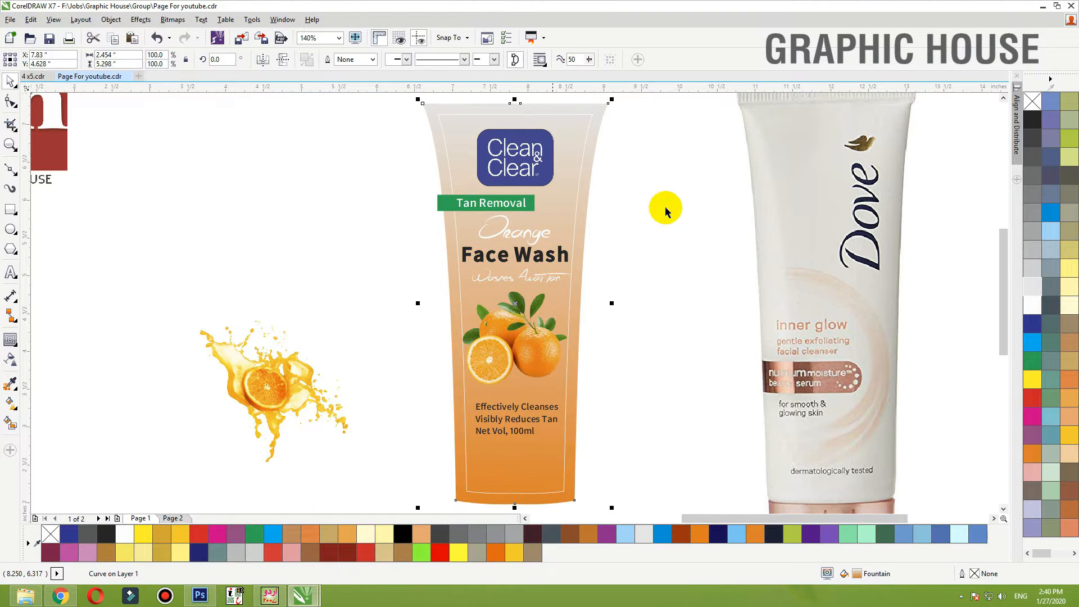
click(667, 208)
Remove the outline of the Clean & Clear logo rectangle and shift the logo slightly upward on the tube
click(486, 159)
drag(350, 233, 695, 110)
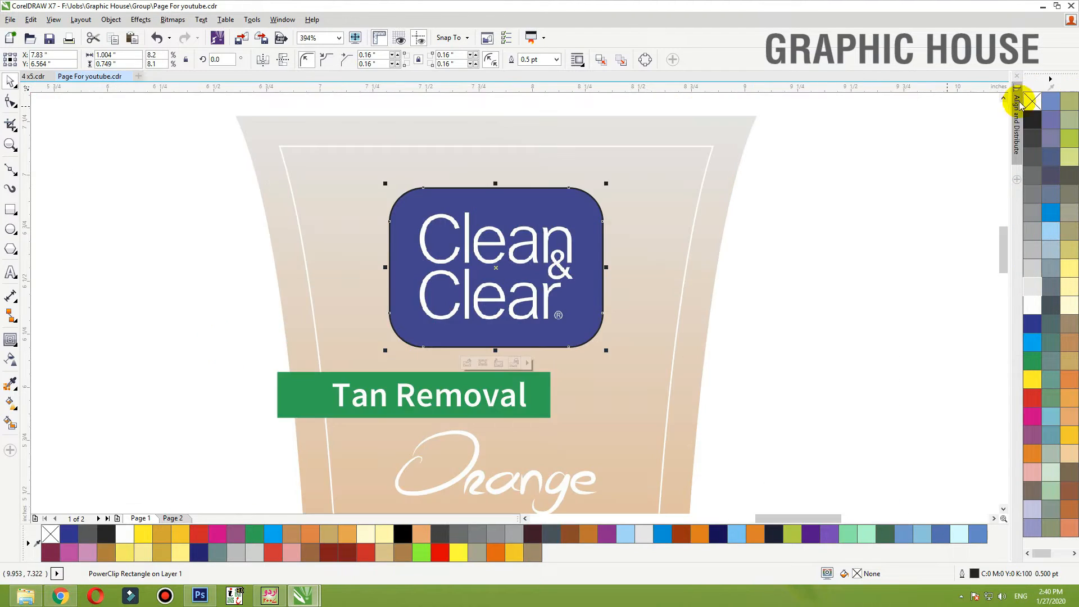
right_click(1031, 101)
key(F10)
drag(602, 247, 602, 247)
click(624, 222)
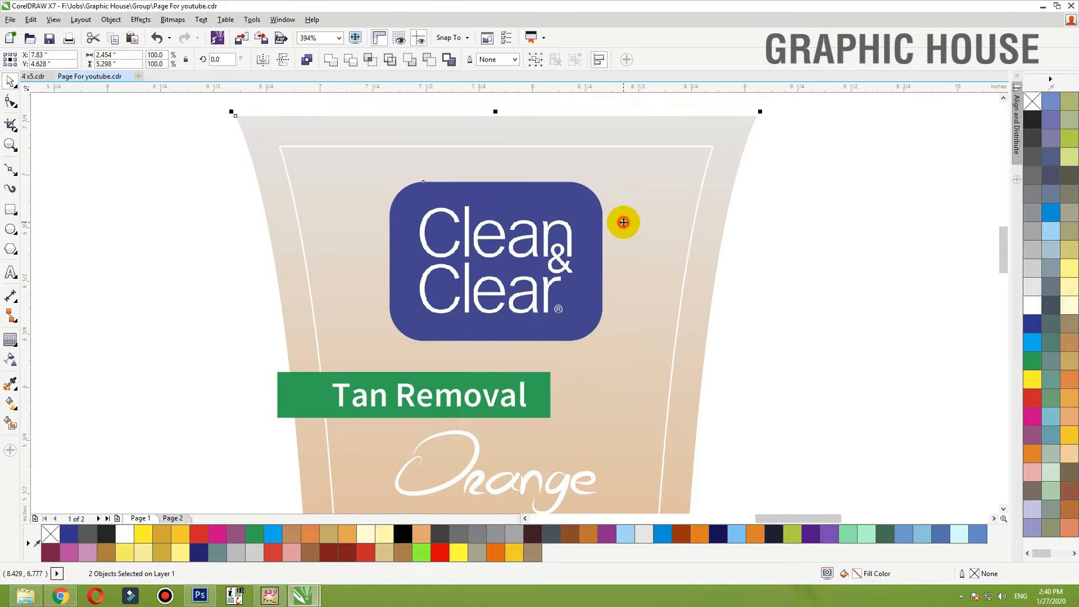
click(791, 224)
click(558, 262)
click(776, 200)
Colour the "Orange" and "Washes Away tan" texts orange (#FF6600) and move "Orange" slightly up
key(F3)
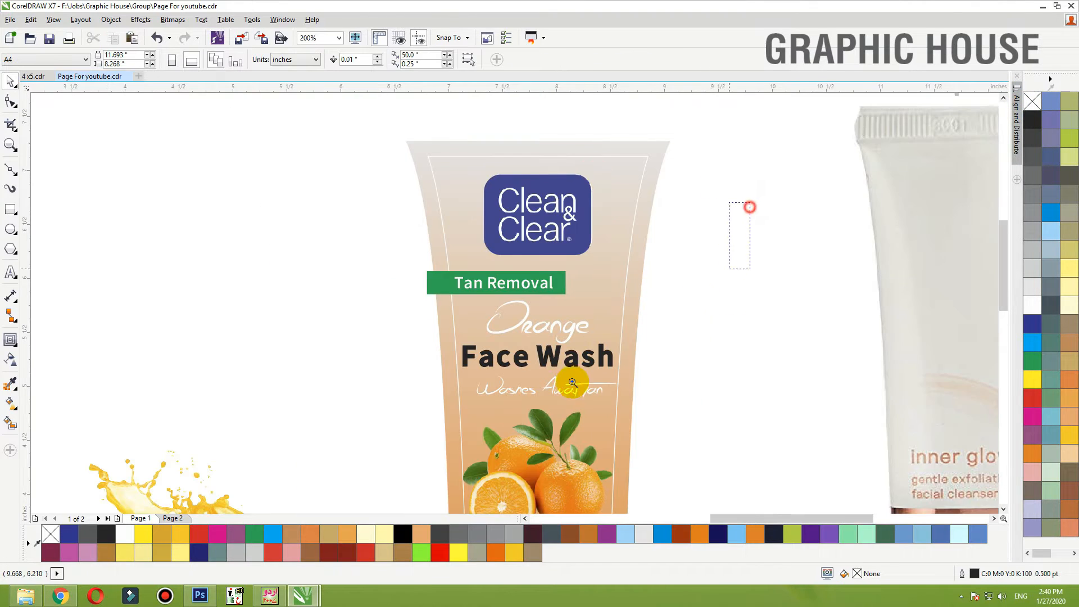
drag(749, 205, 337, 470)
click(523, 296)
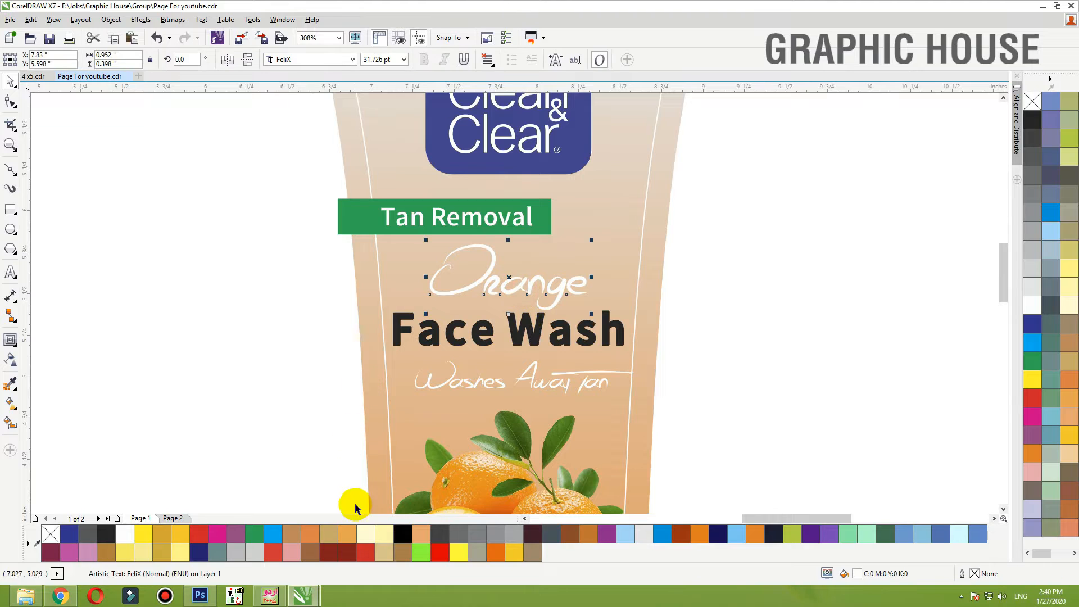
click(494, 554)
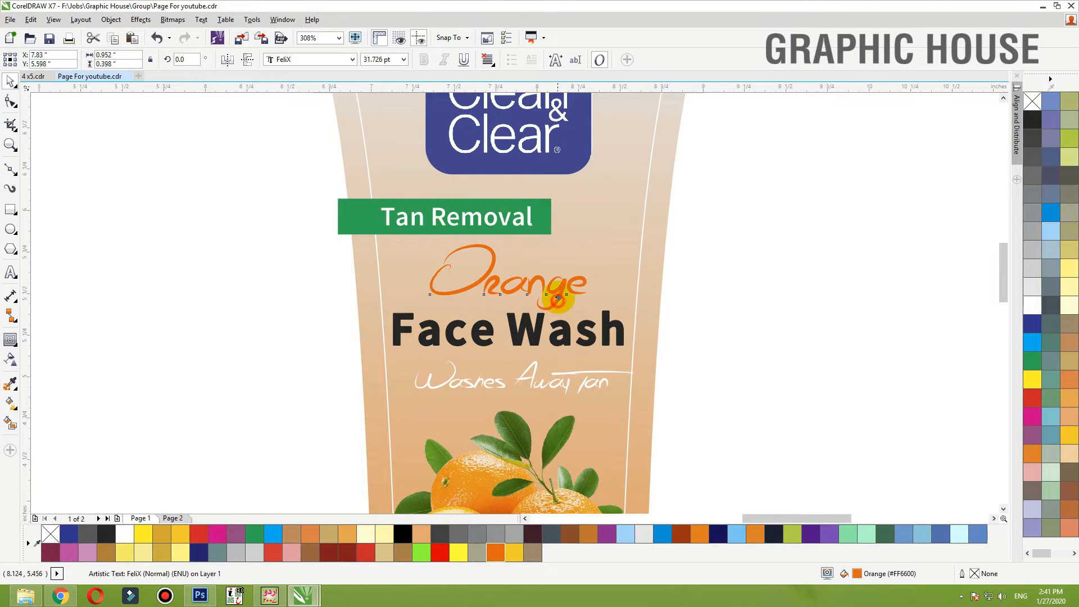
drag(558, 300, 558, 296)
click(561, 382)
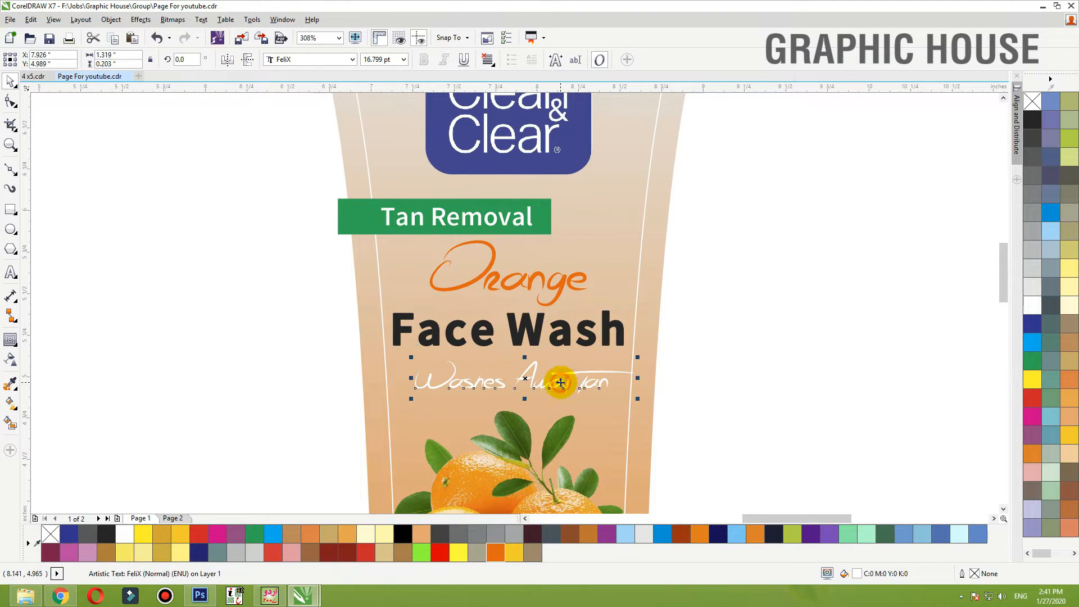
click(494, 554)
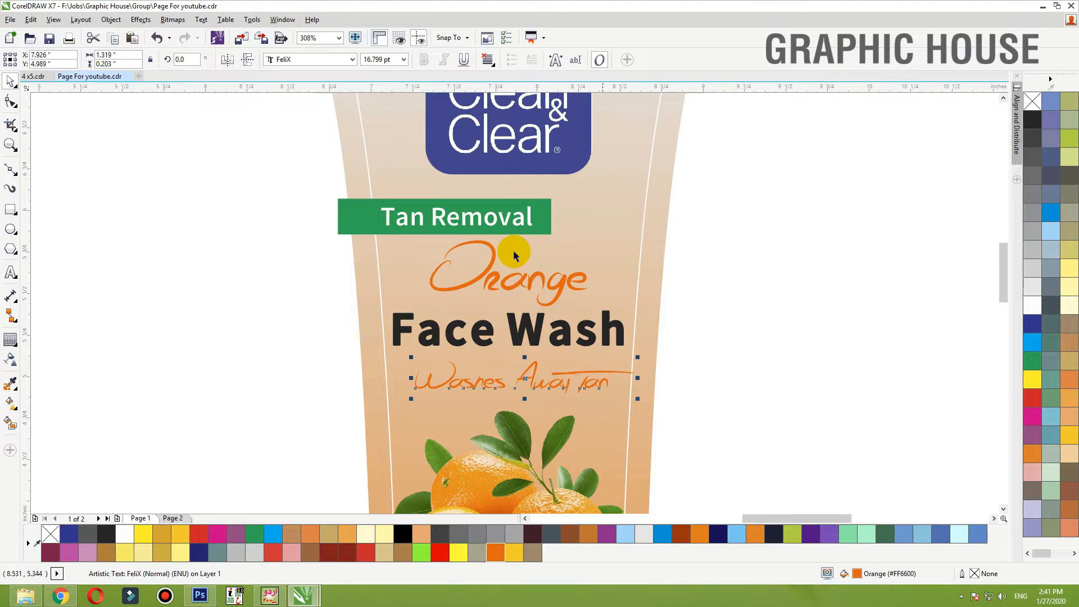
Try dark blue (C100 M100) and cyan (C100) fills on the "Tan Removal" bar
click(535, 222)
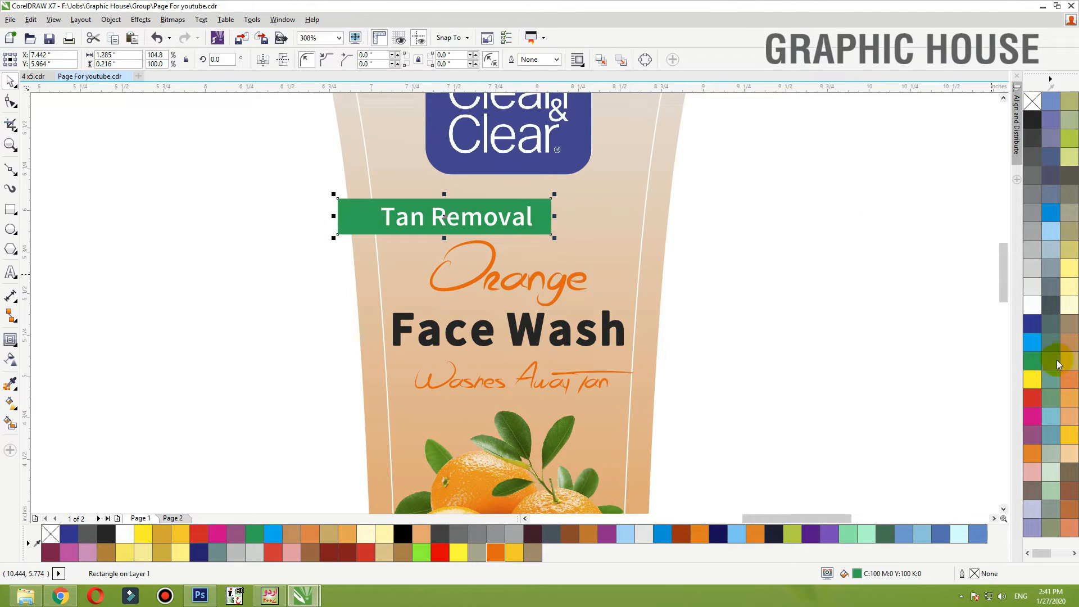
click(1032, 328)
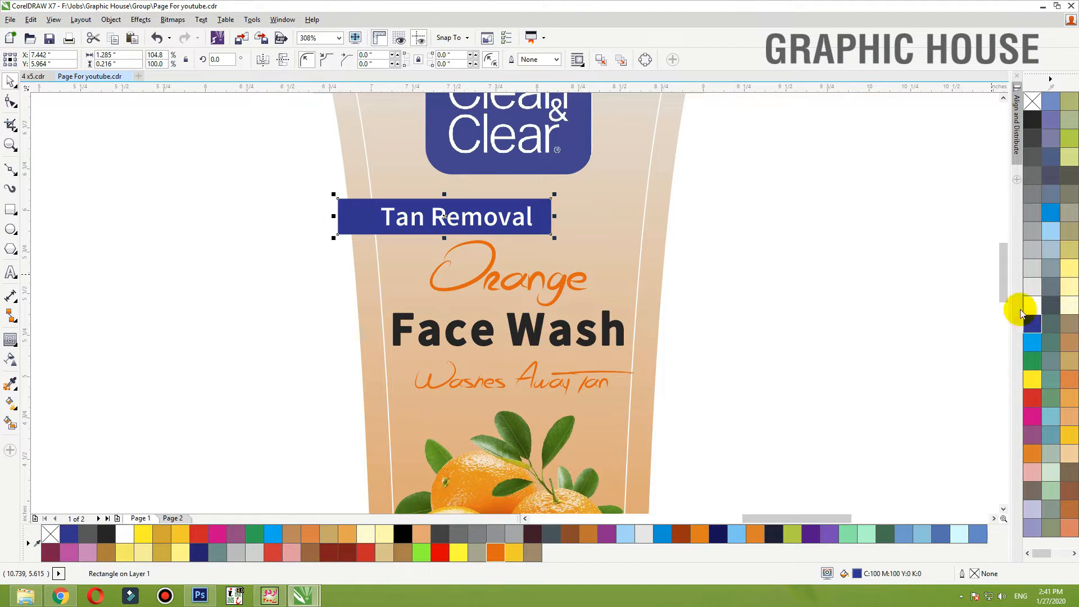
key(ctrl+z)
click(1034, 362)
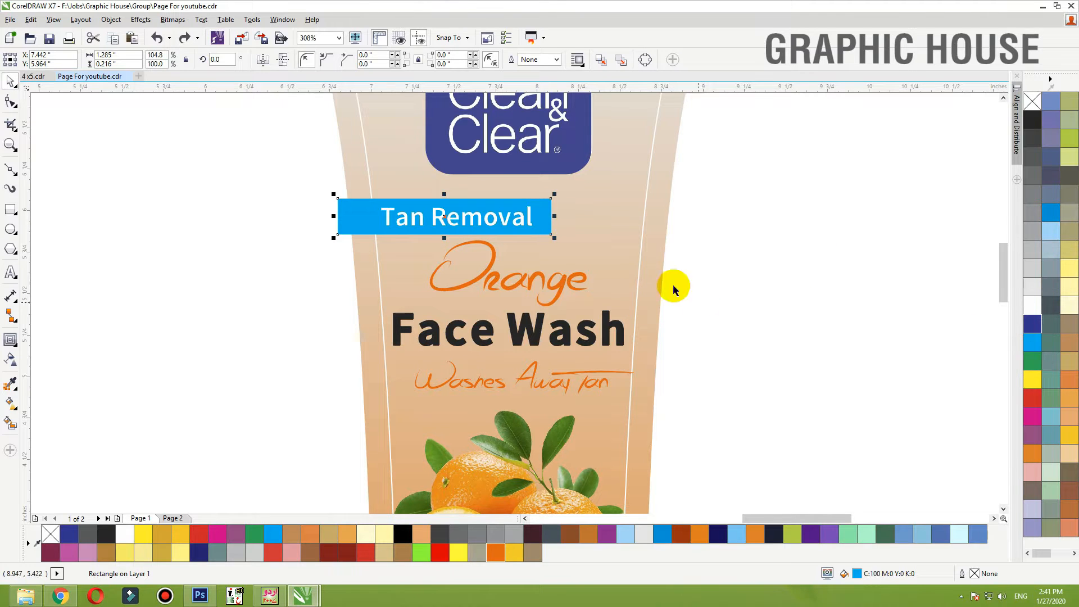
click(275, 227)
PowerClip the green "Tan Removal" bar inside the tube shape, trimming its left end to the tube's edge
click(351, 209)
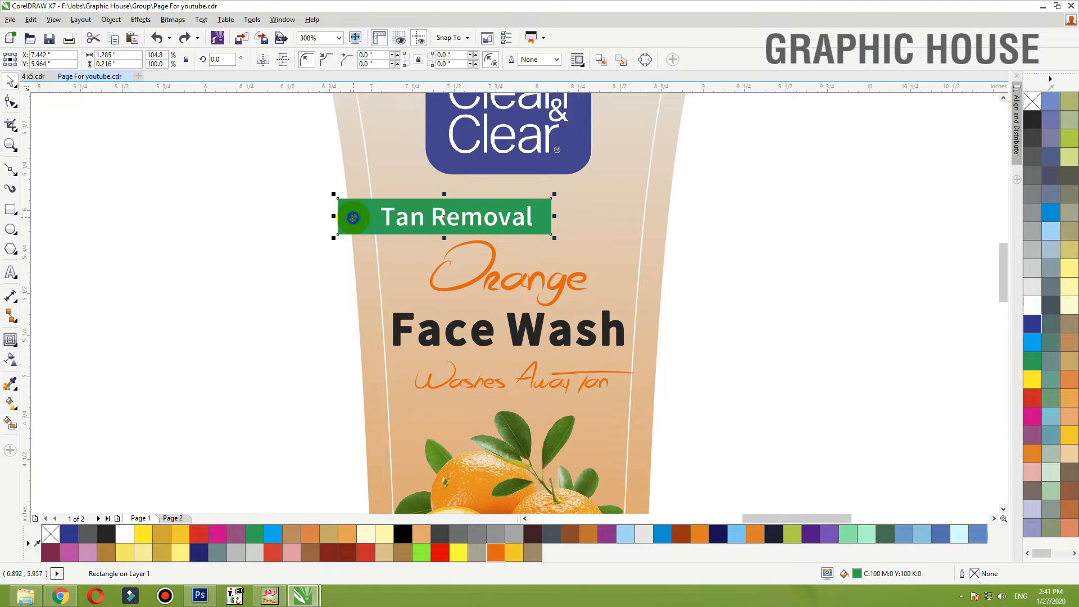
right_click(353, 212)
click(404, 202)
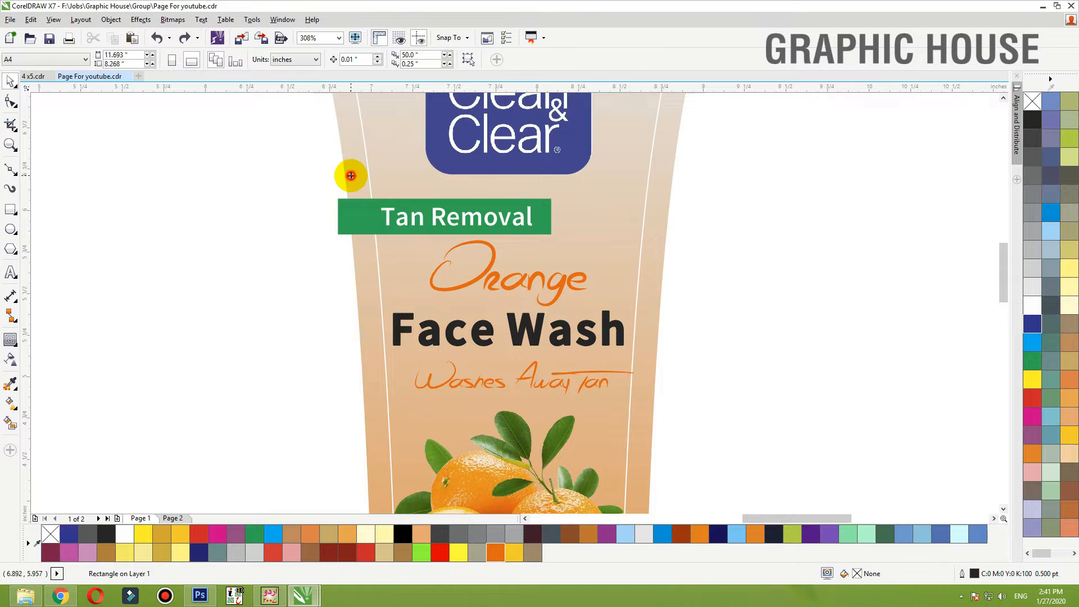
click(351, 176)
key(shift+F2)
click(408, 251)
Nudge the oranges image up by three small increments on the tube
key(F2)
drag(356, 217, 622, 462)
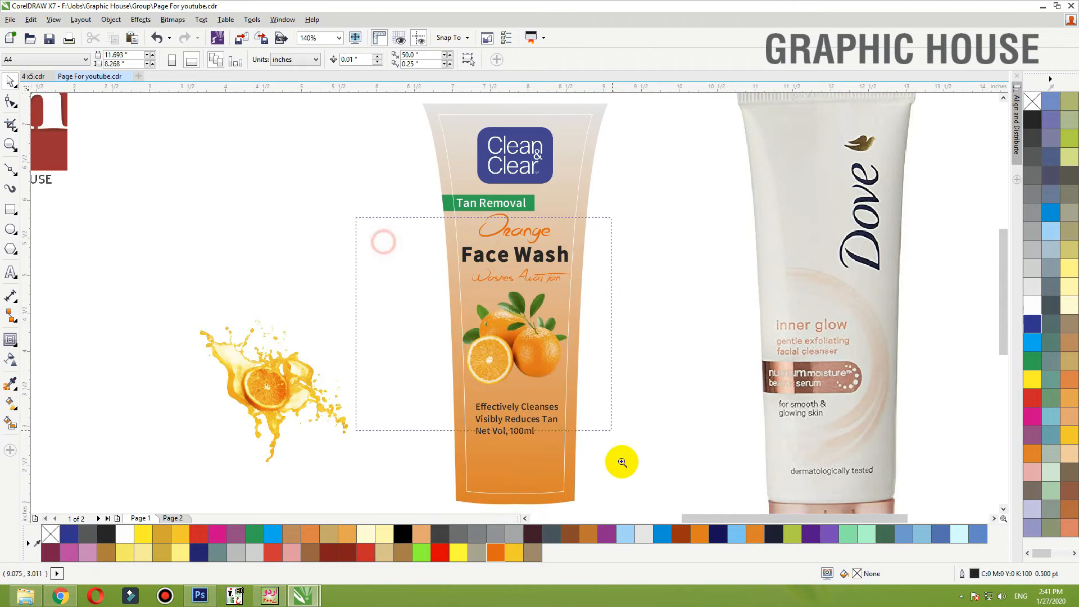
click(559, 338)
key(Up)
key(Up)
key(Up)
click(733, 302)
Break the "Effectively Cleanses" text block apart and move "Net Vol, 100ml" down to the lower left inside the tube's inner border
key(F2)
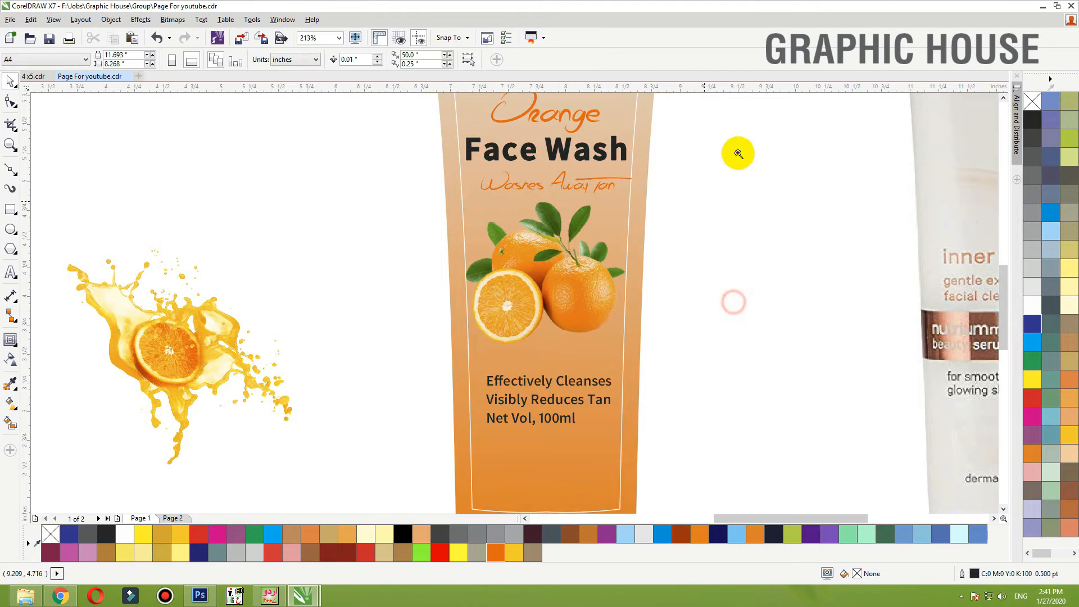
drag(787, 151, 385, 537)
click(487, 380)
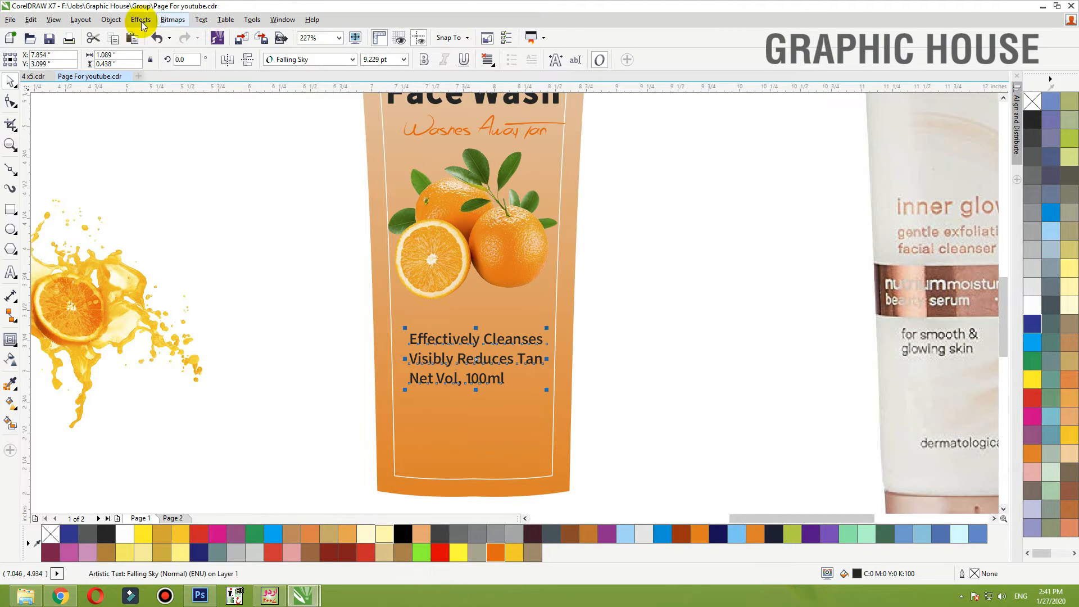
click(125, 21)
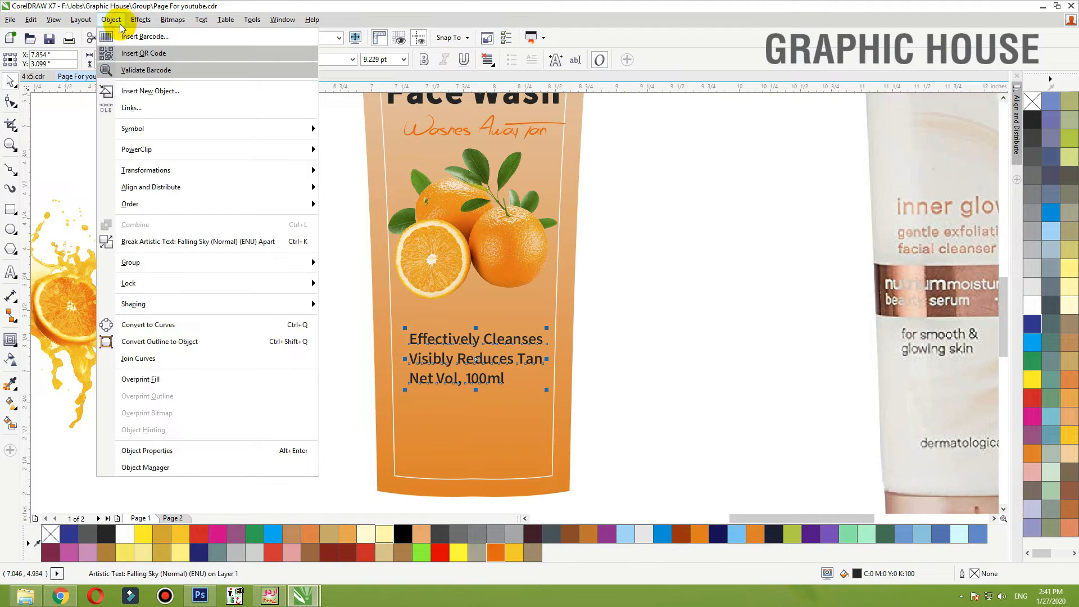
click(212, 241)
drag(471, 381, 462, 448)
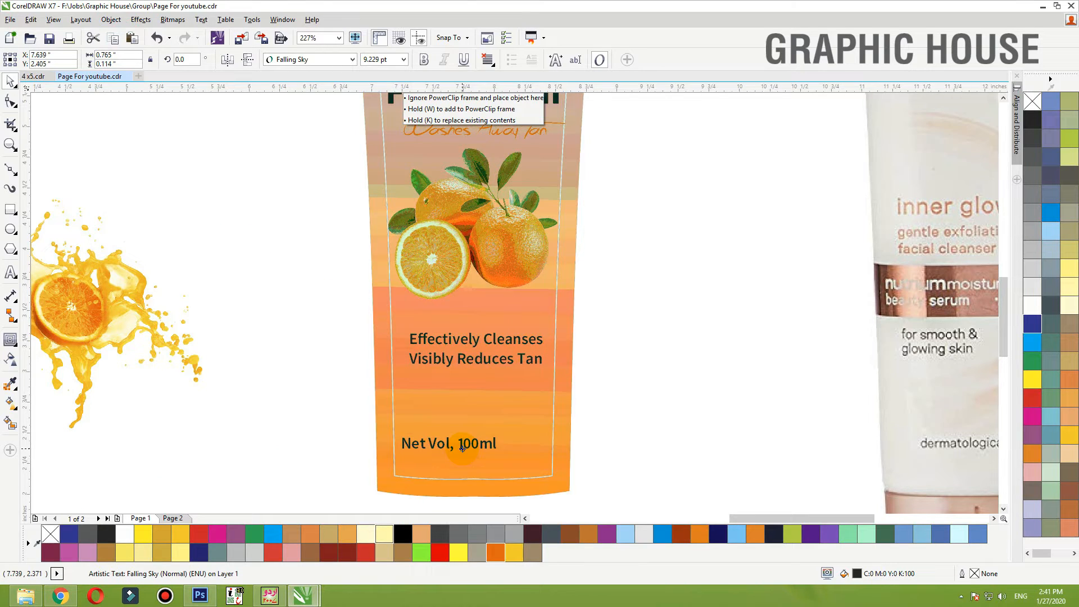
drag(461, 456, 460, 455)
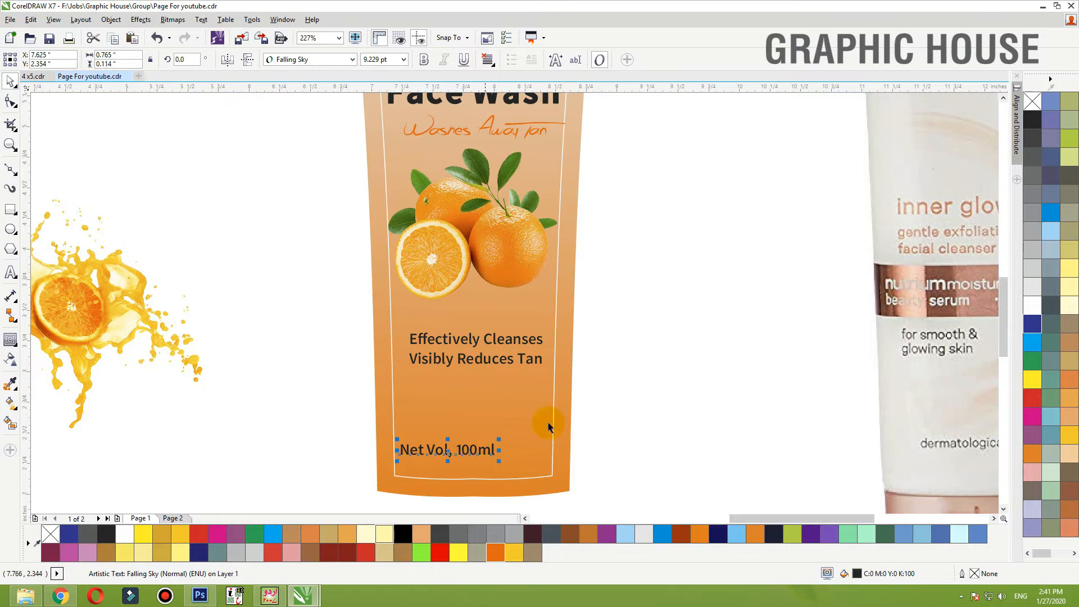
Align the "Visibly Reduces Tan" line with "Effectively Cleanses" and fill both text lines white
click(611, 388)
key(F2)
drag(686, 259, 330, 406)
click(438, 379)
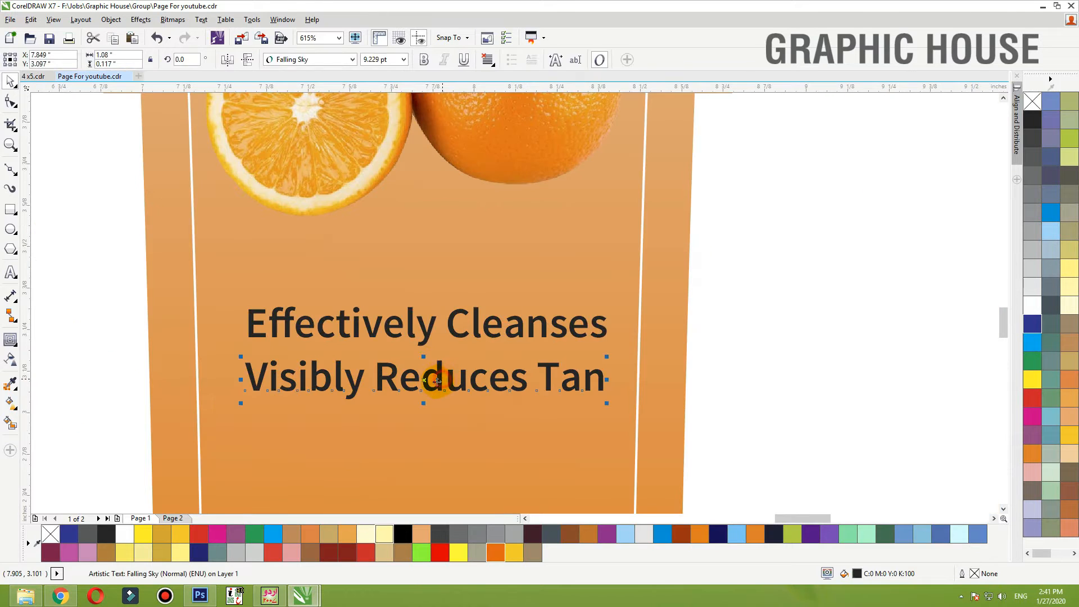
drag(428, 330, 430, 331)
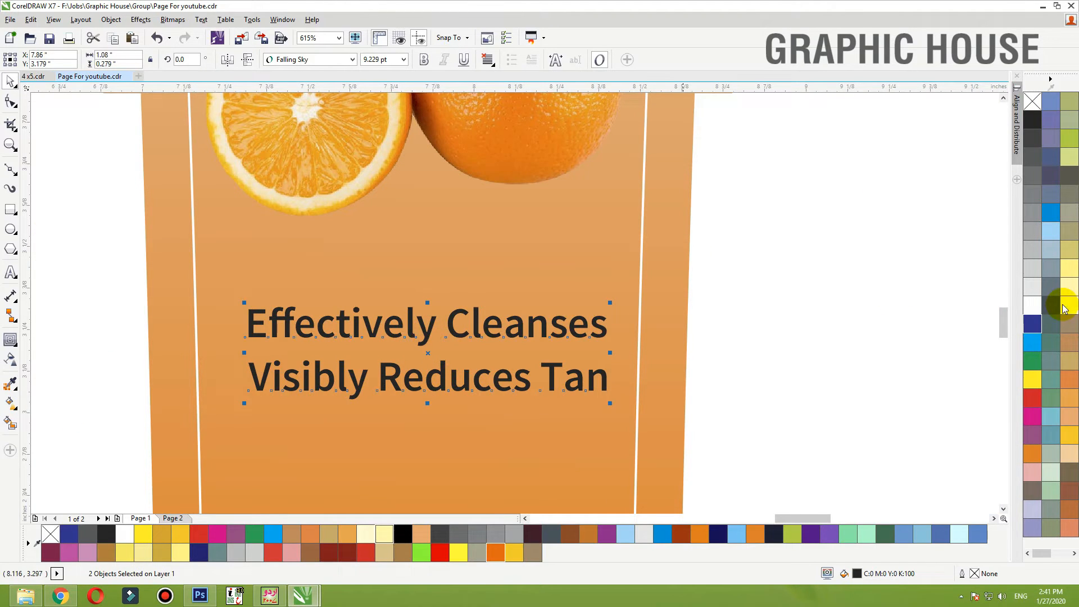
click(1034, 310)
drag(494, 338, 525, 368)
scroll(492, 365, down, 1)
click(580, 364)
Draw a rectangle about 1.85 by 1.27 inches across the tube over the oranges image
key(shift+F2)
click(683, 315)
key(F2)
drag(703, 228, 405, 435)
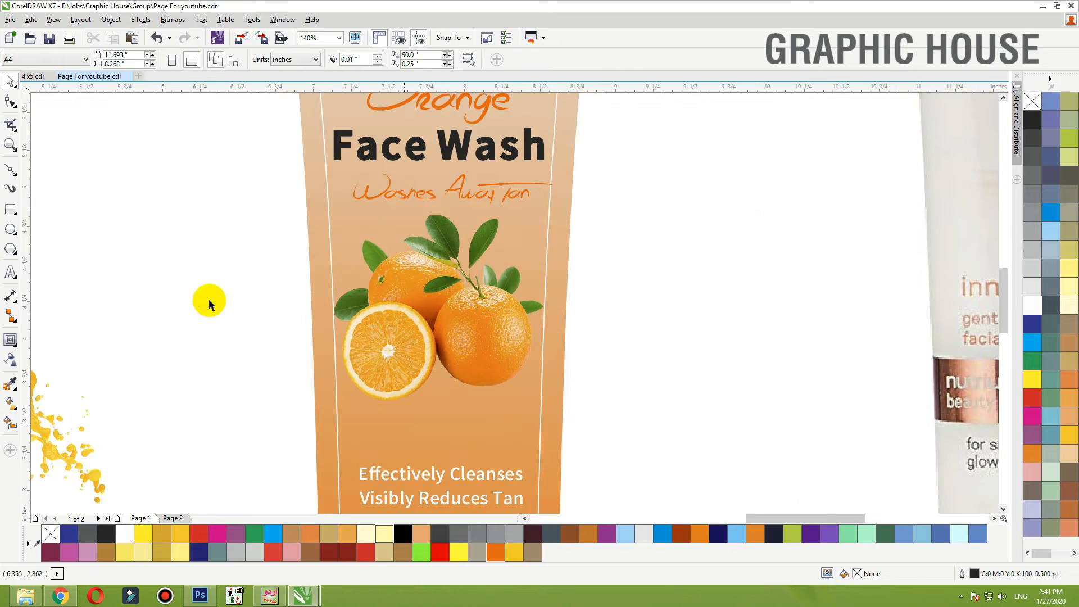
click(9, 213)
mouse_move(570, 243)
mouse_down()
mouse_move(330, 380)
mouse_move(288, 434)
mouse_up()
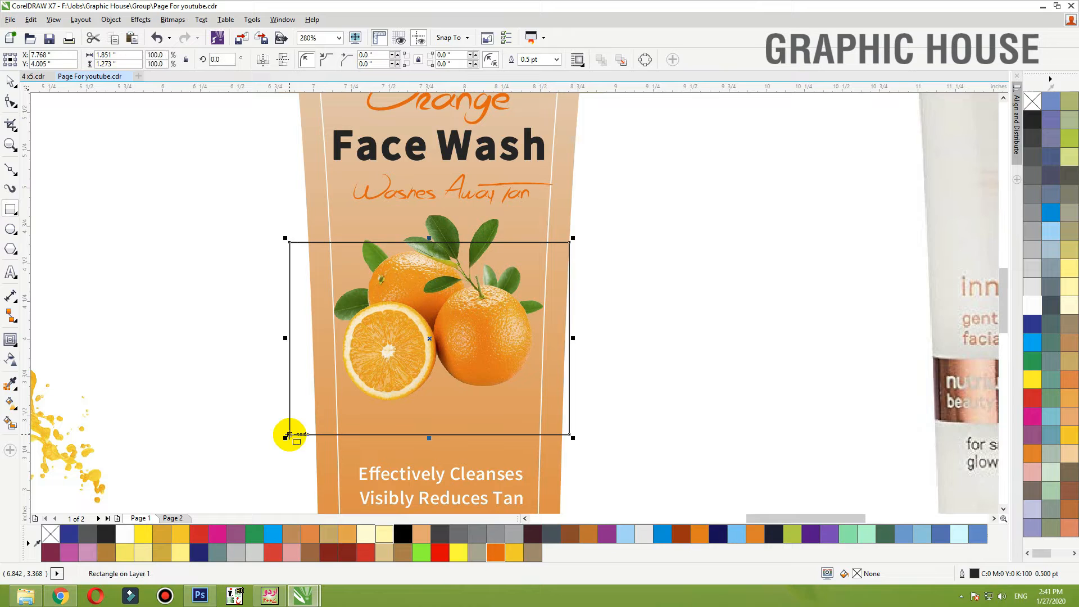
key(space)
Convert the rectangle to curves and bend its upper edge downward and its lower edge upward
click(17, 106)
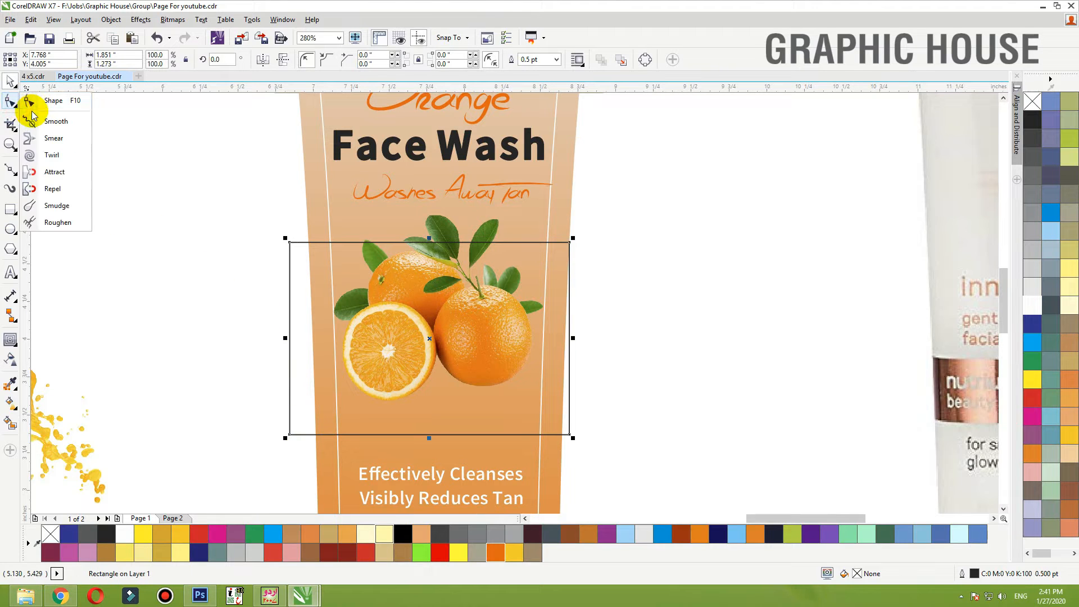
click(53, 101)
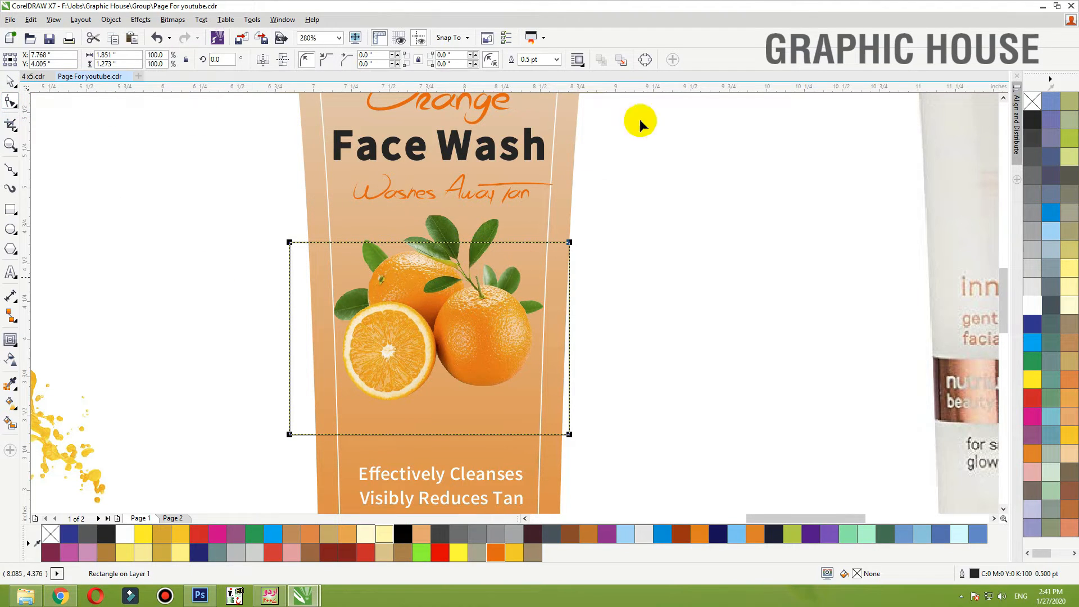
click(645, 60)
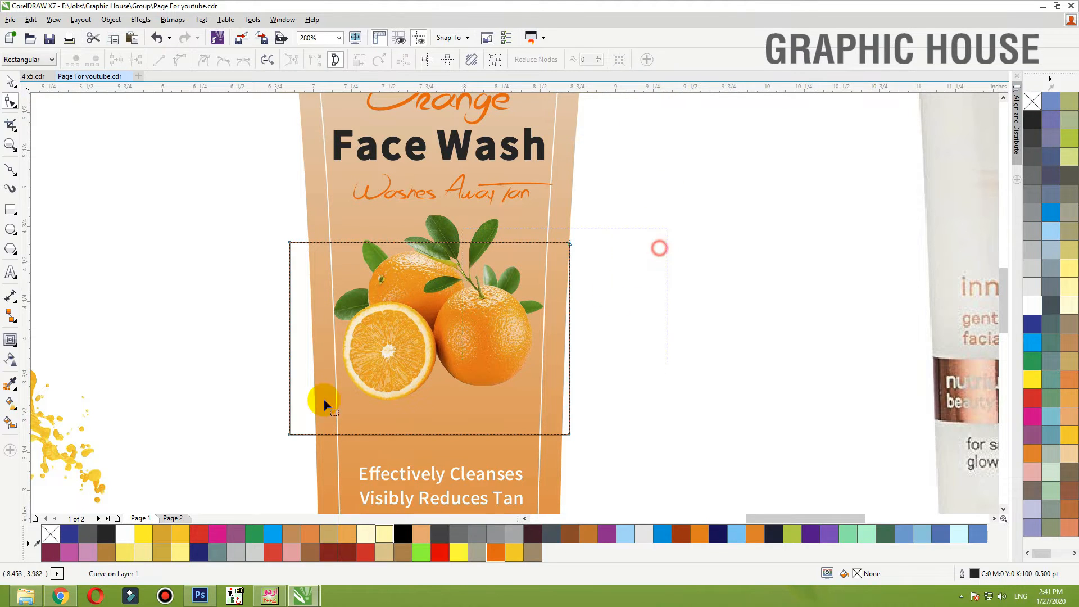
drag(324, 402, 237, 461)
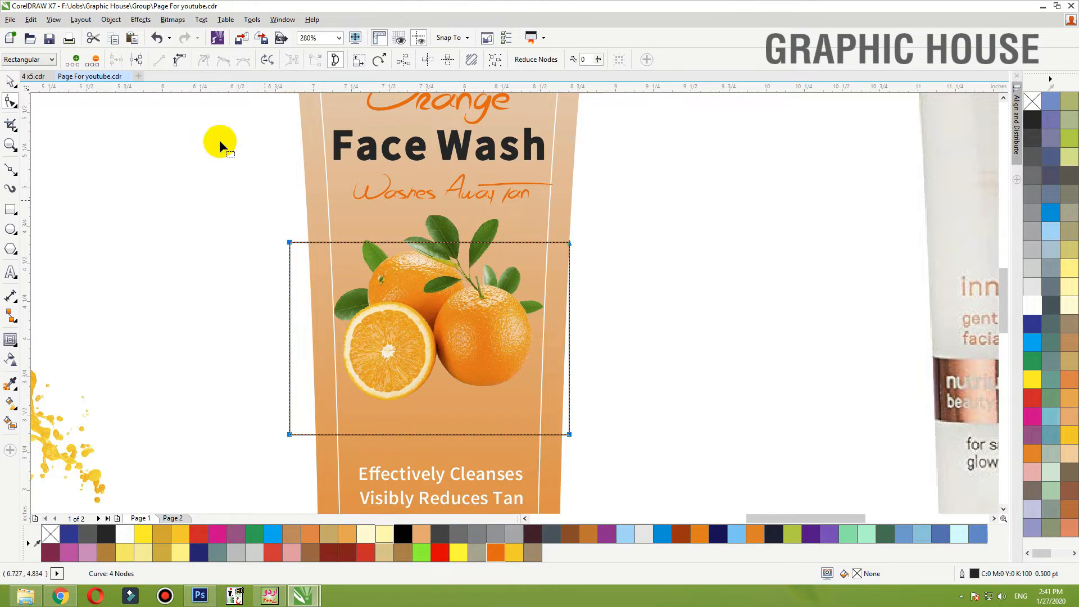
click(178, 65)
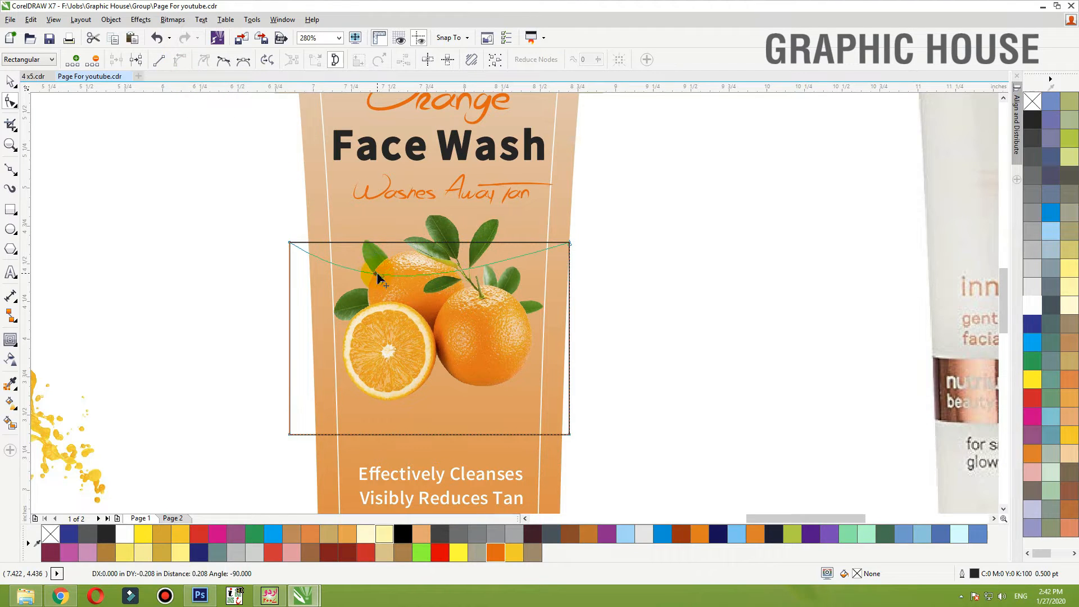
drag(378, 276, 377, 277)
drag(477, 434, 485, 400)
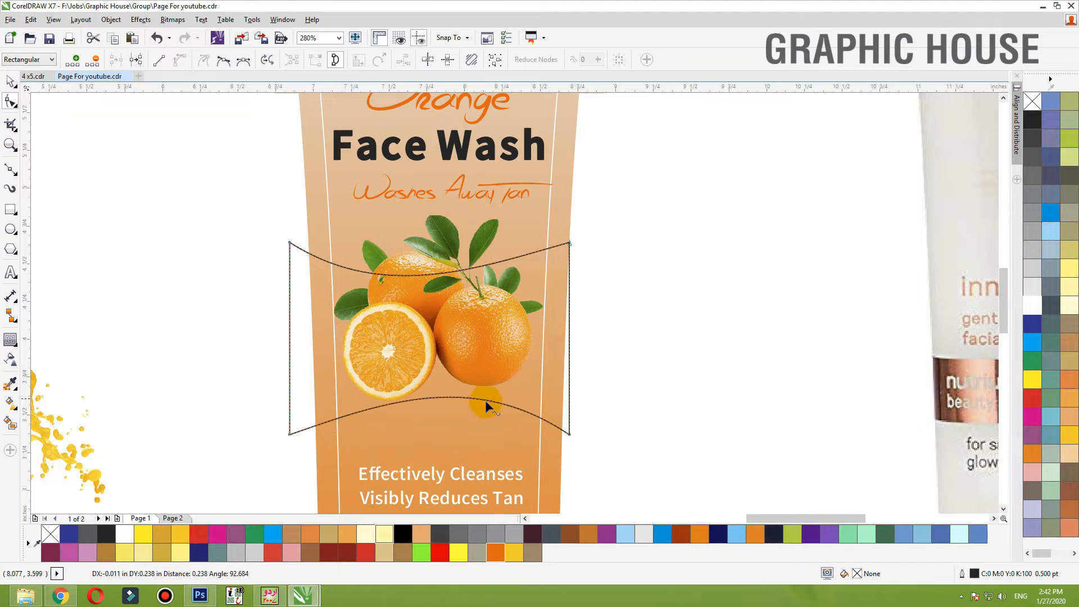
Reposition the shape's four corner nodes to form a slanted wavy band about 1.94 by 1.69 inches
drag(571, 433, 585, 400)
drag(290, 434, 301, 492)
drag(584, 400, 587, 419)
drag(570, 242, 571, 218)
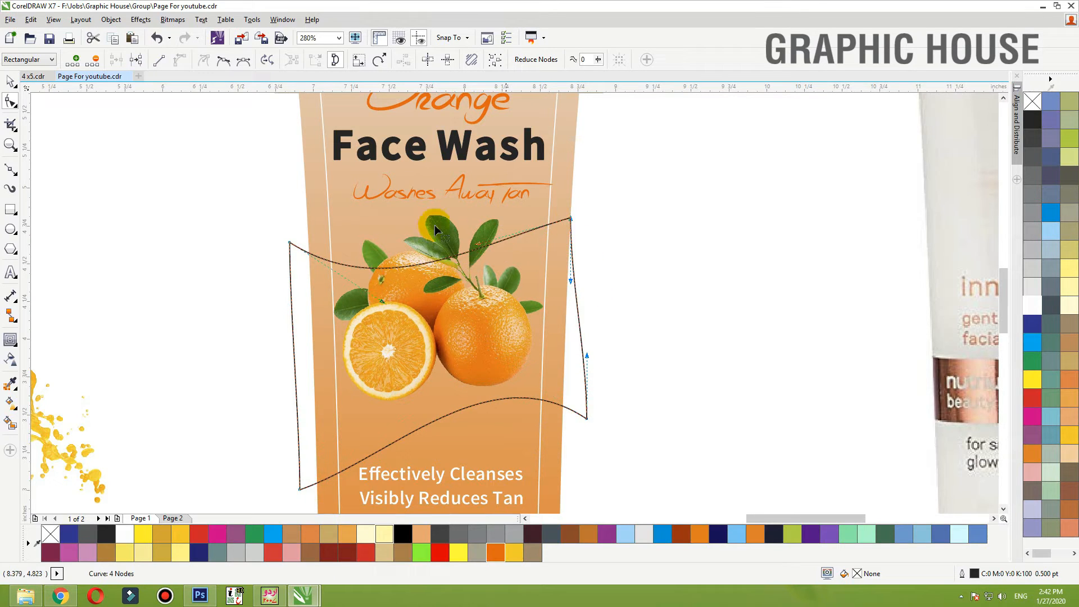
mouse_move(289, 244)
mouse_down()
mouse_move(293, 269)
mouse_move(294, 259)
mouse_up()
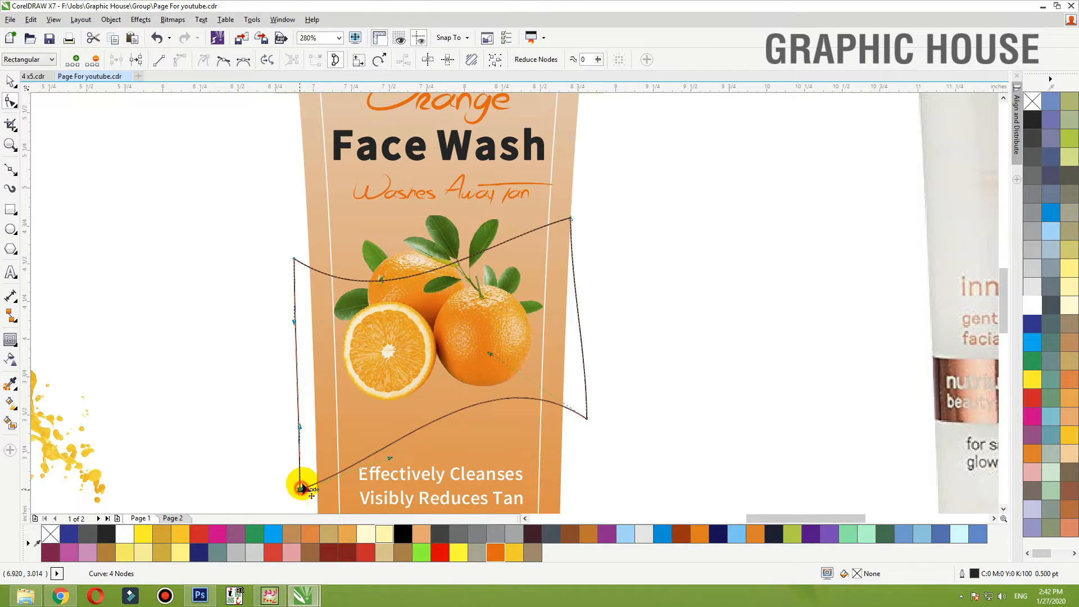
drag(301, 488, 301, 472)
key(space)
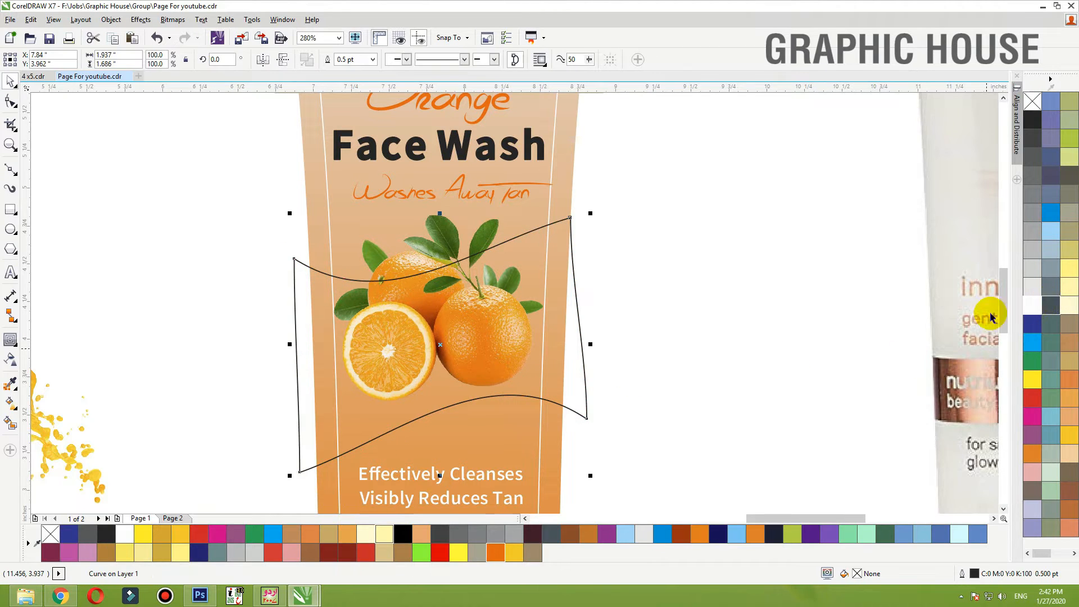
Shift the wavy band slightly right, fill it orange (C0 M60 Y100 K0) and remove its outline
mouse_move(579, 321)
mouse_down()
mouse_move(602, 340)
mouse_move(584, 305)
mouse_up()
key(ctrl+z)
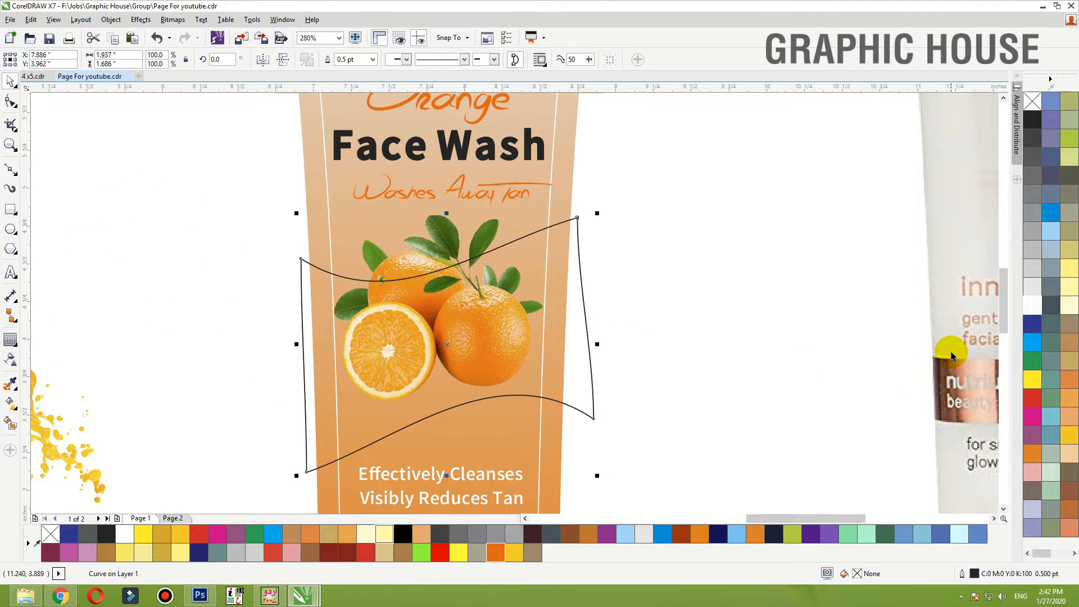
click(1033, 454)
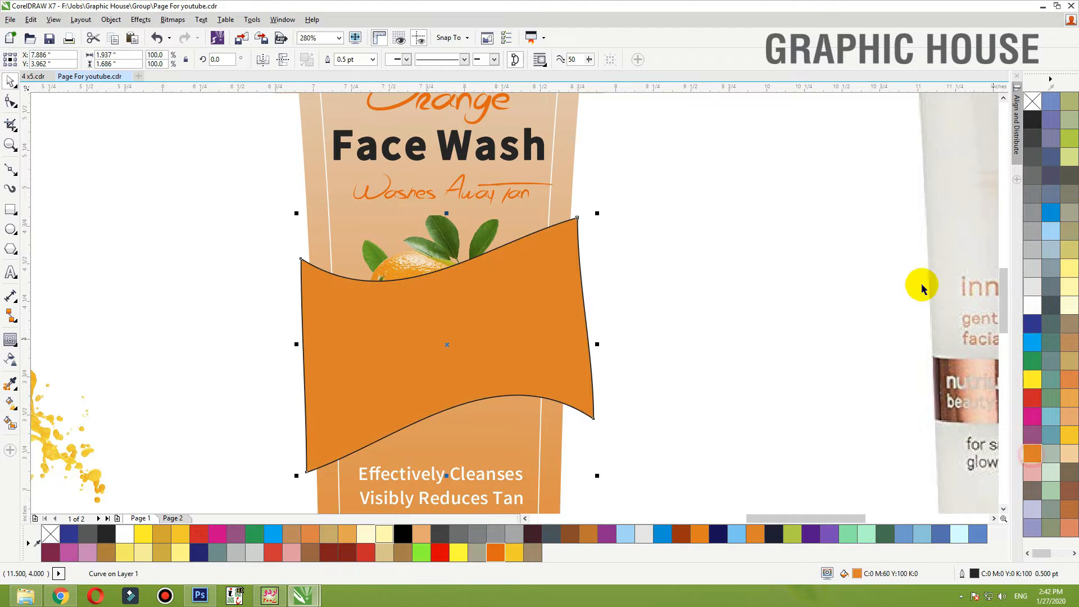
right_click(1039, 105)
mouse_move(515, 313)
mouse_down()
mouse_move(513, 298)
mouse_move(528, 304)
mouse_up()
key(ctrl+z)
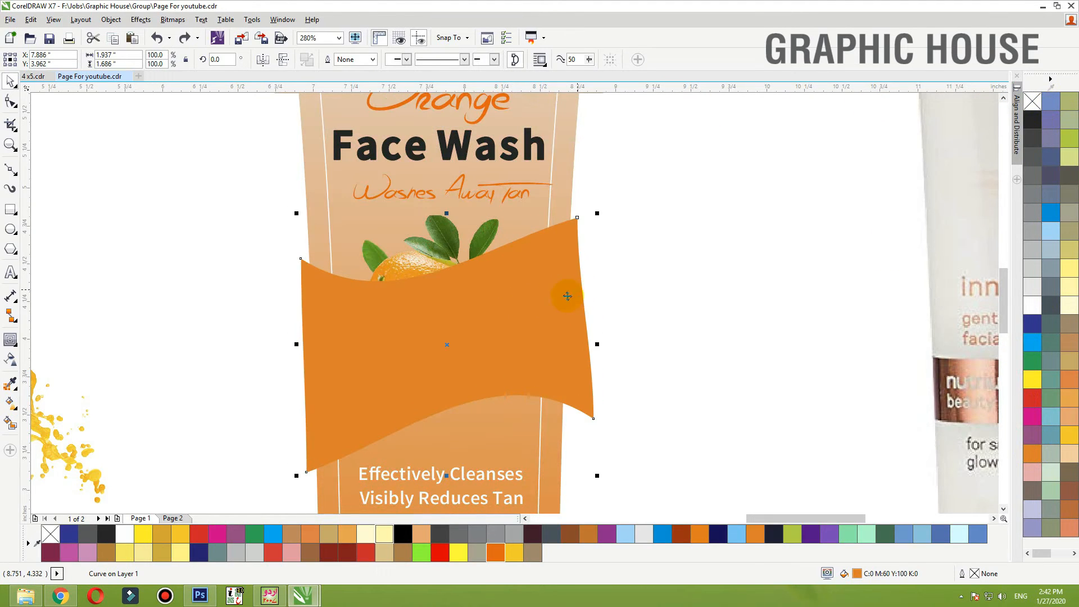
Place a slightly offset copy over the orange band, try yellow (M20 Y100) on it and fill it white instead
click(564, 264)
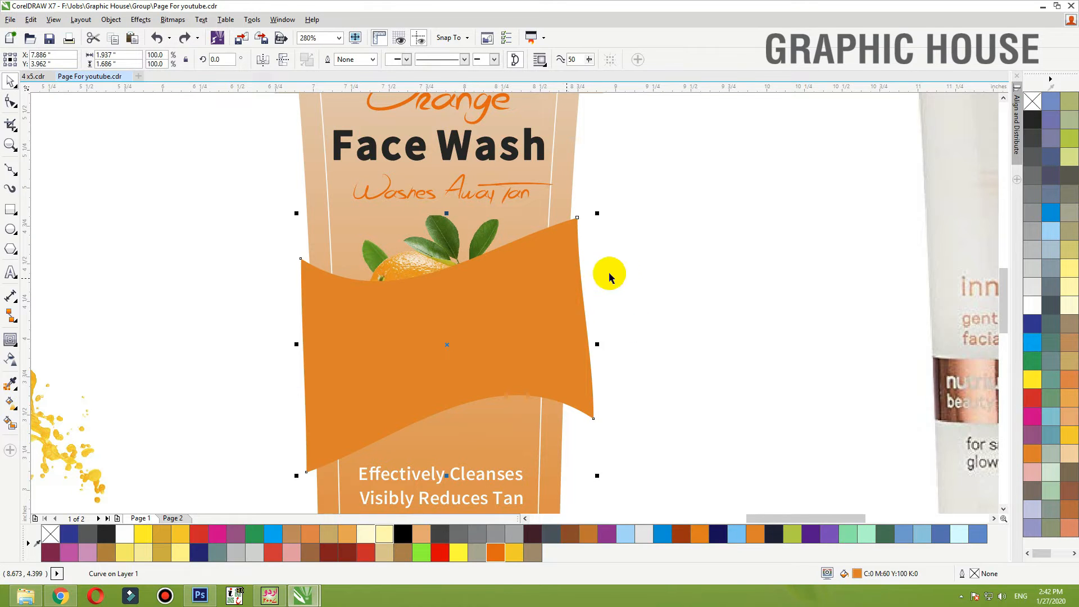
drag(548, 283, 545, 278)
click(1066, 428)
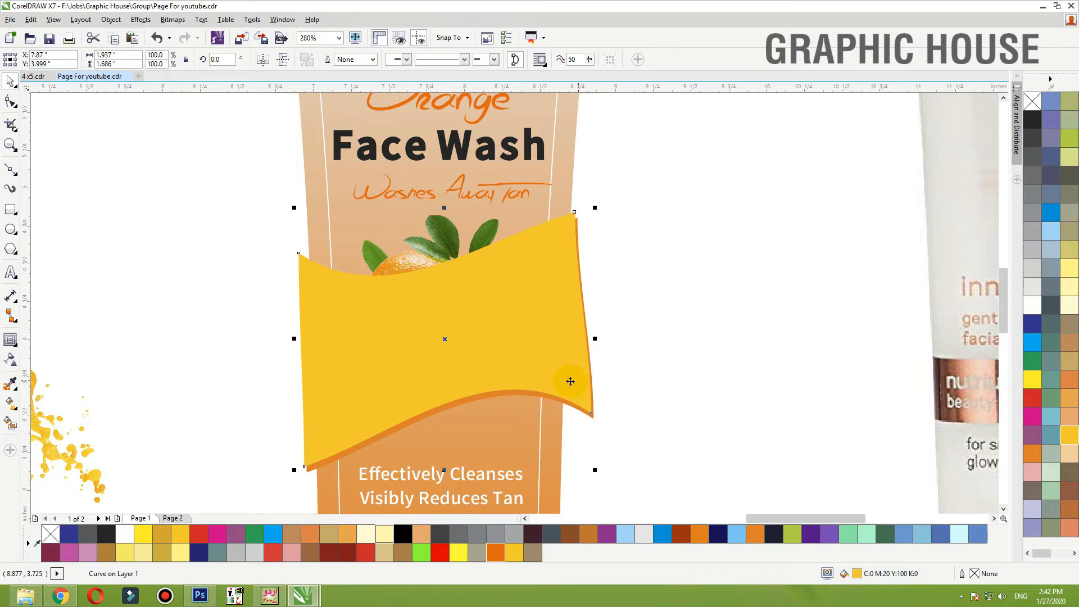
drag(569, 378, 570, 385)
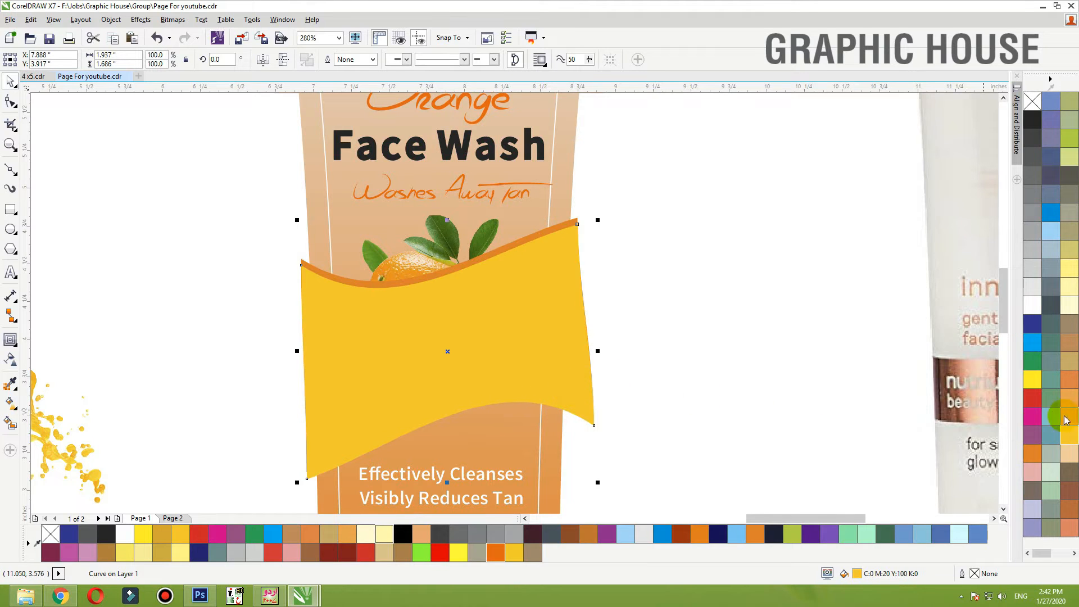
click(1036, 320)
drag(573, 320, 562, 320)
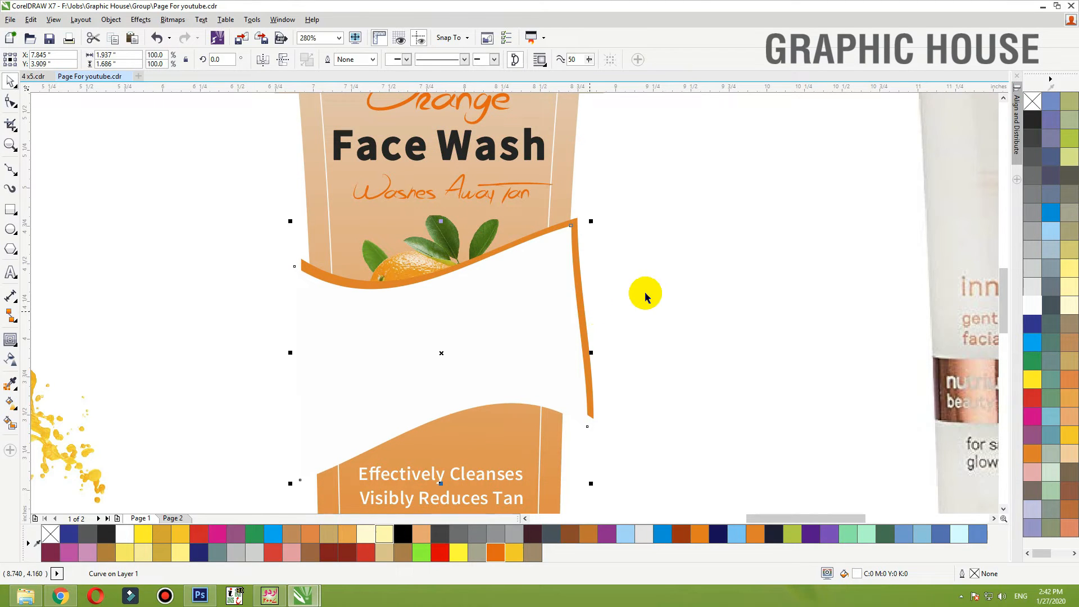
Duplicate the orange band slightly down and to the left, and order the copy behind the white band
click(549, 289)
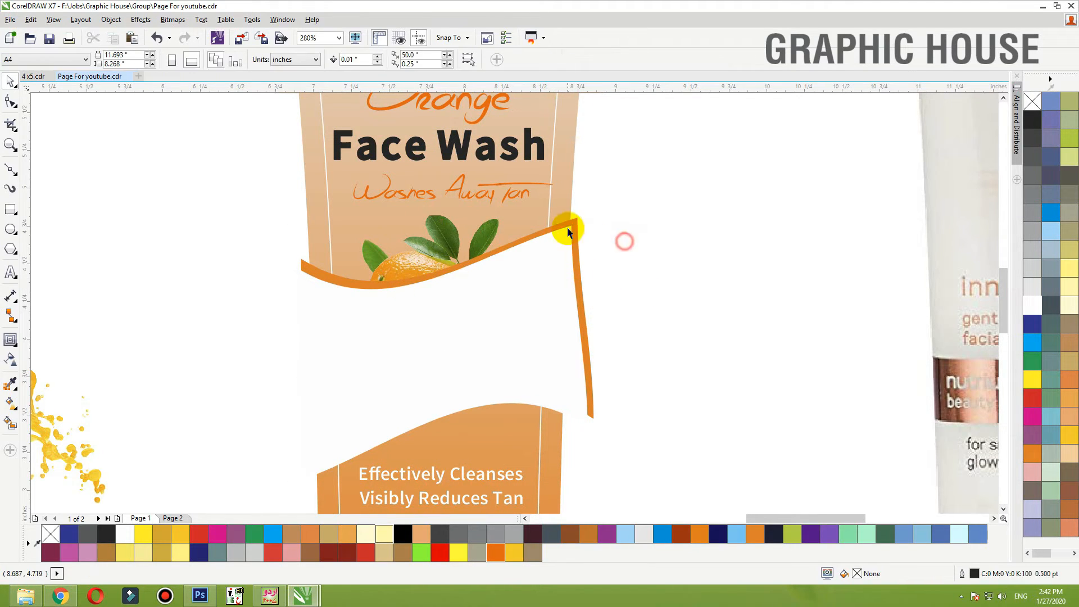
drag(571, 221, 566, 263)
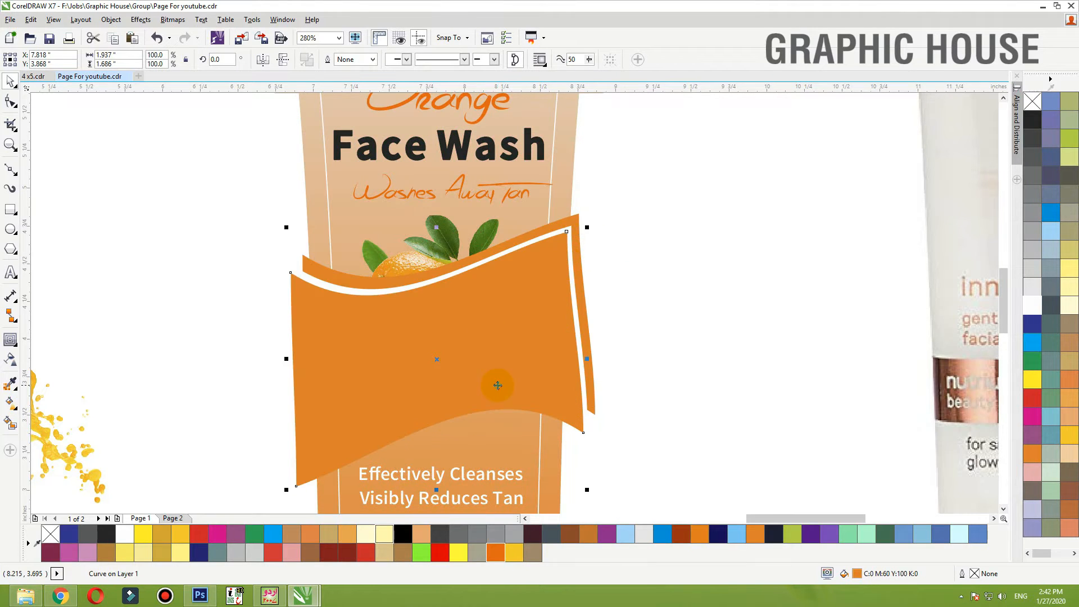
click(497, 385)
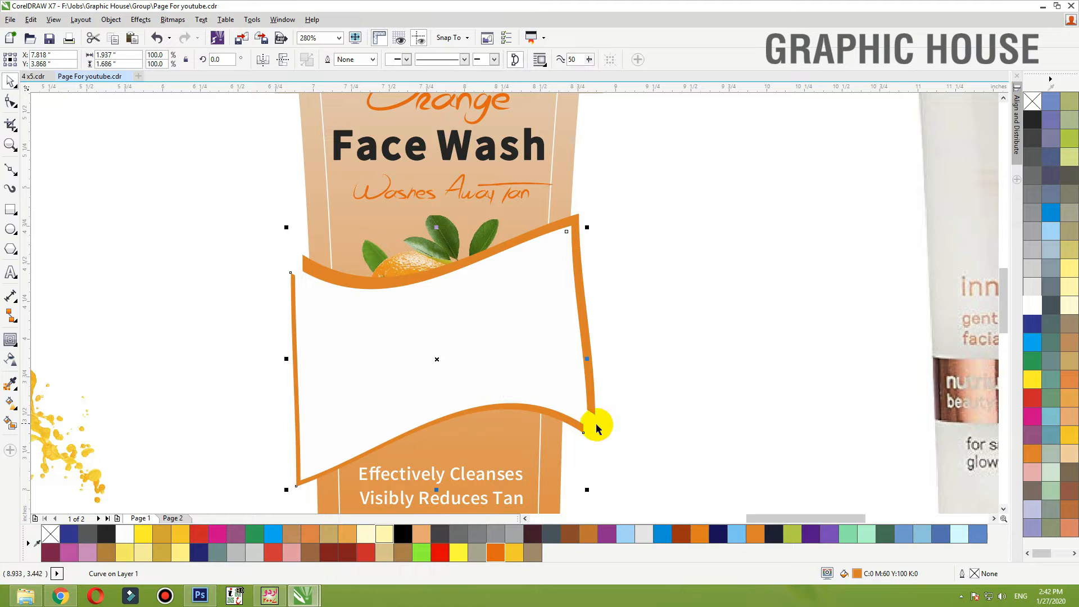
Rotate the lower orange band by about 5.4° and the upper one by about 6.1°, lowering the upper one slightly
drag(588, 490, 599, 447)
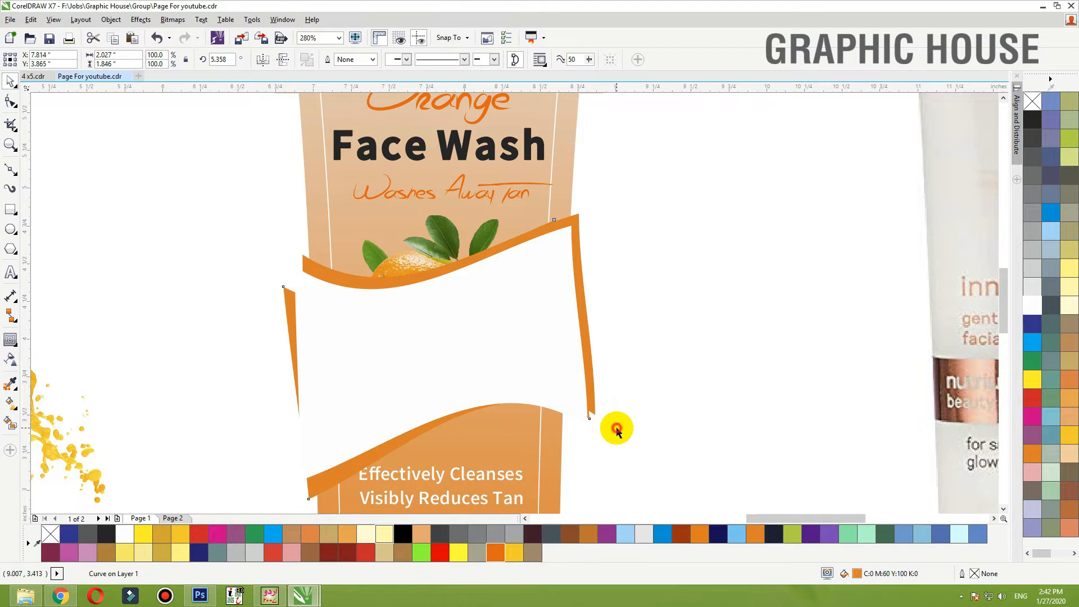
click(592, 390)
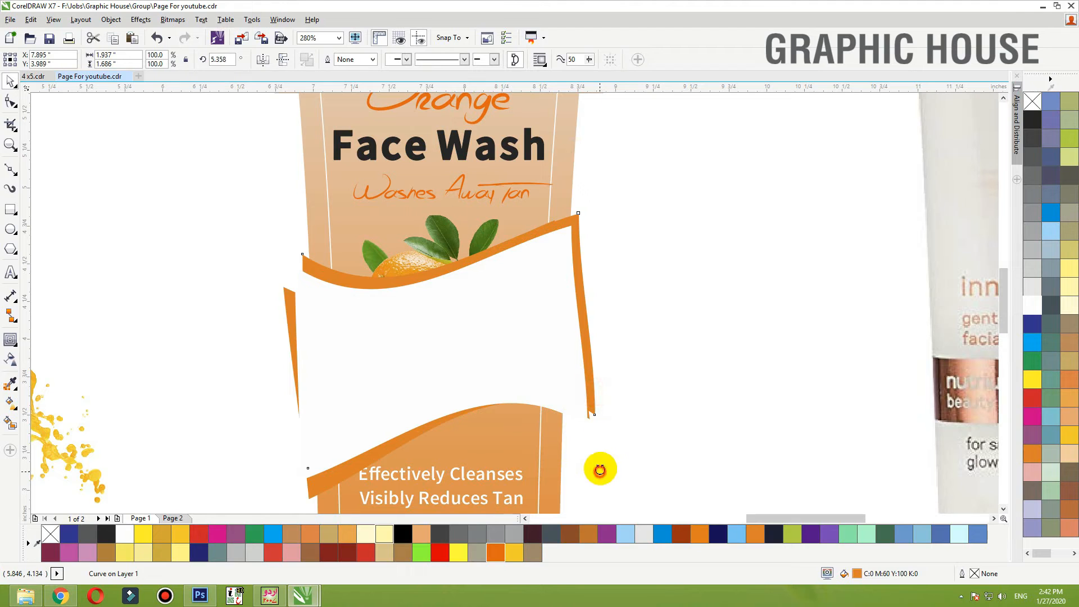
drag(600, 470, 600, 444)
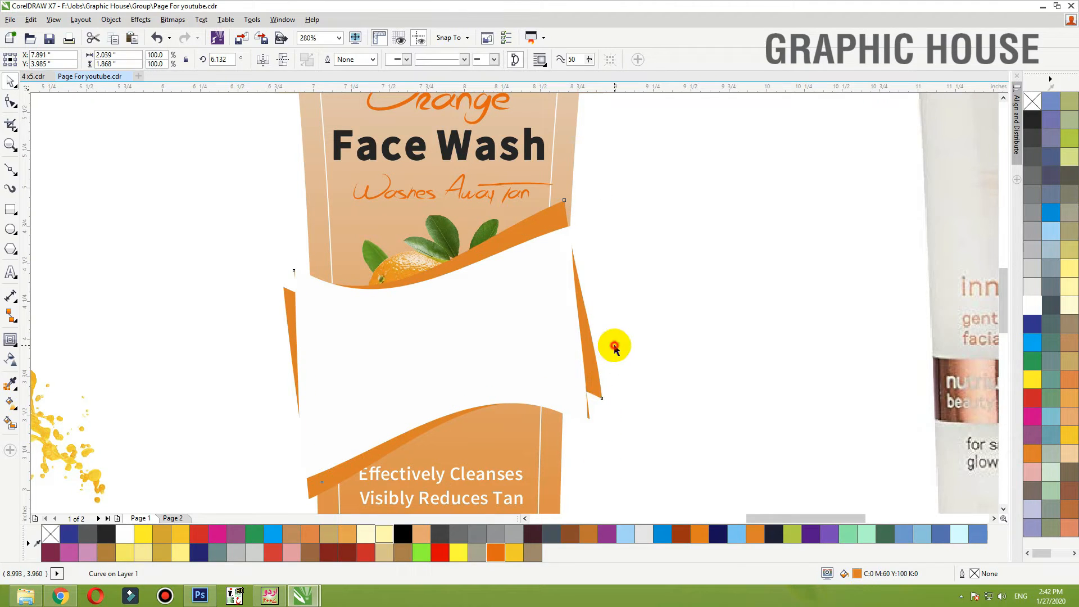
drag(585, 349, 590, 359)
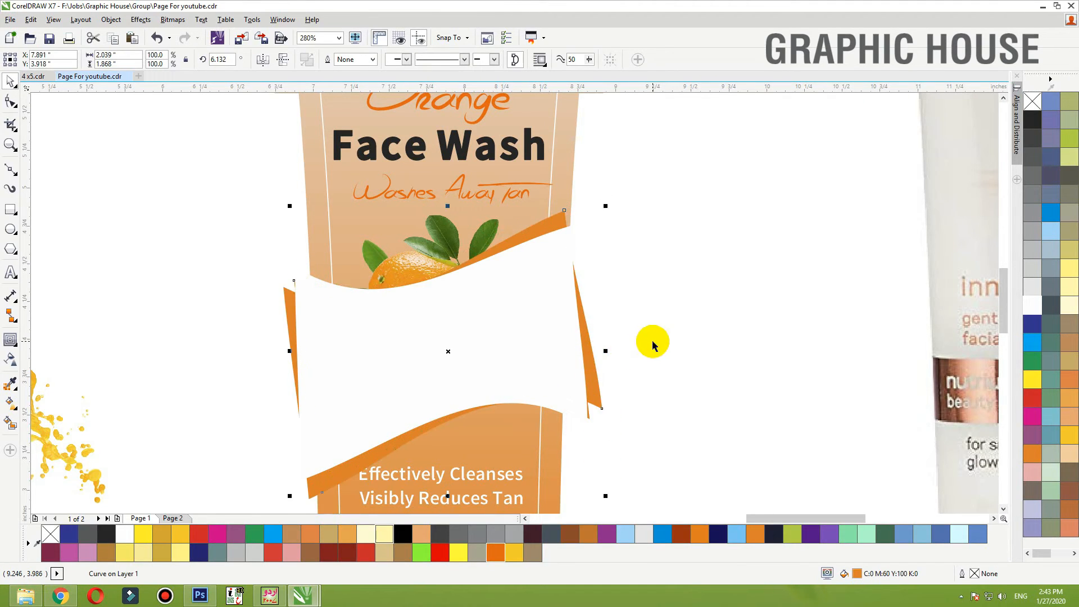
Try shifting the white band left, and move the oranges image out to the right of the tube
drag(400, 391, 321, 380)
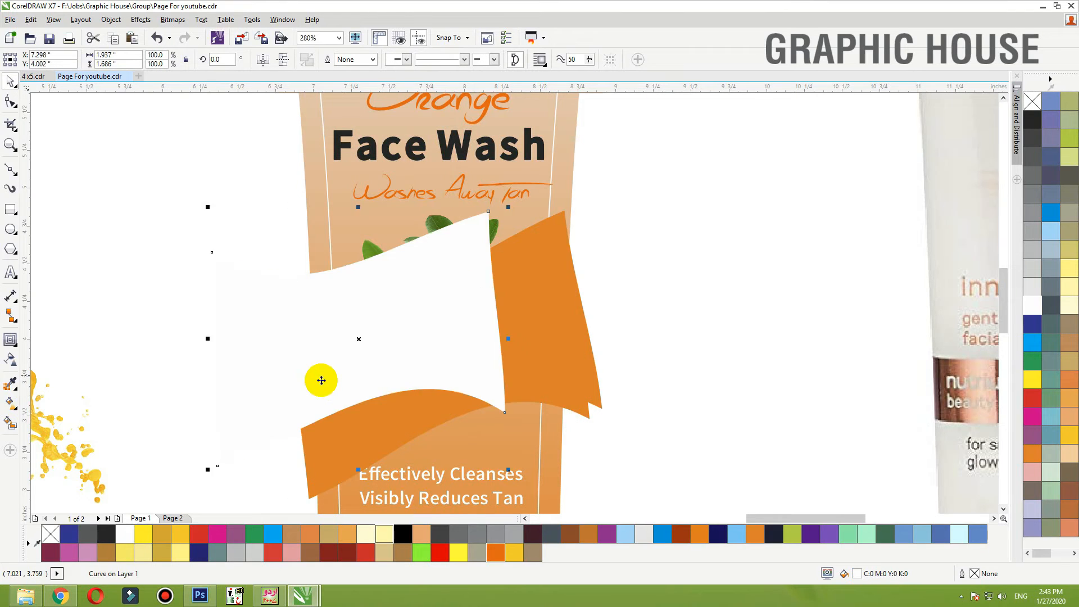
key(ctrl+z)
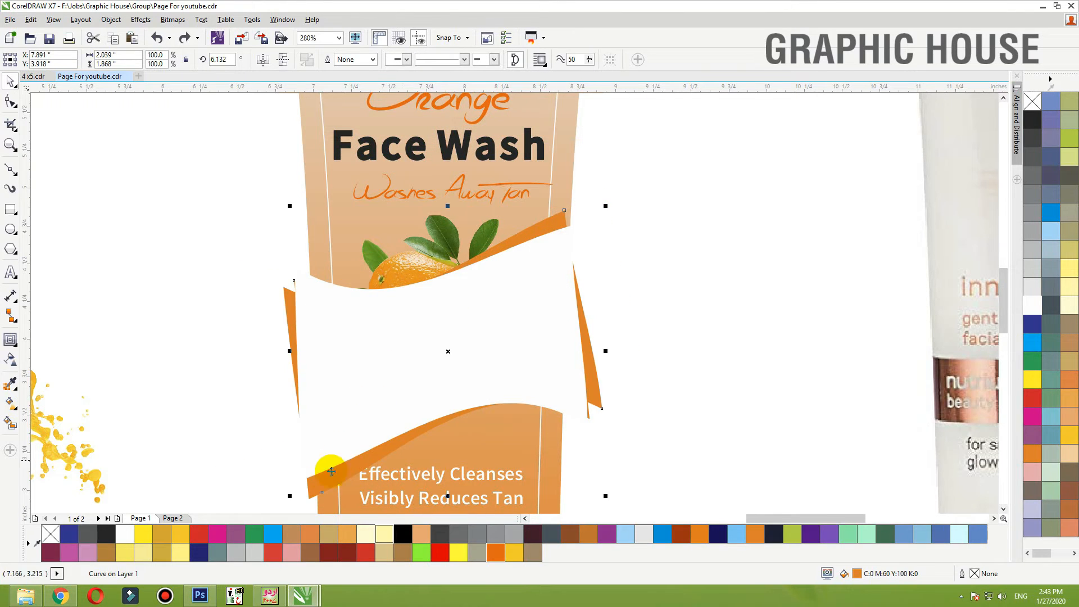
key(ctrl+v)
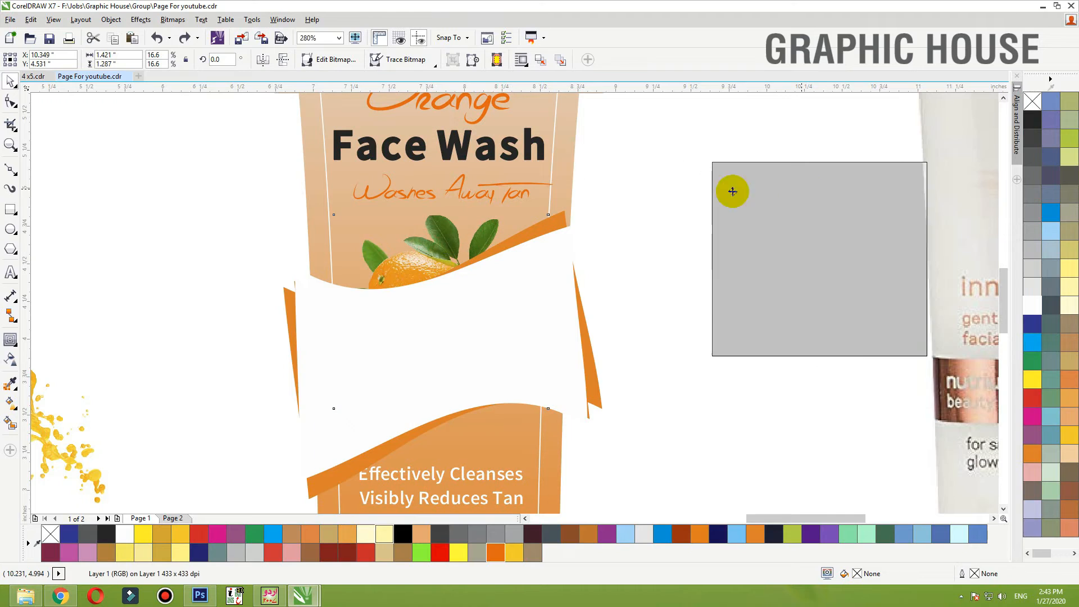
Group the three band shapes with the "Visibly Reduces Tan" line and try moving and widening the group
drag(656, 196, 220, 508)
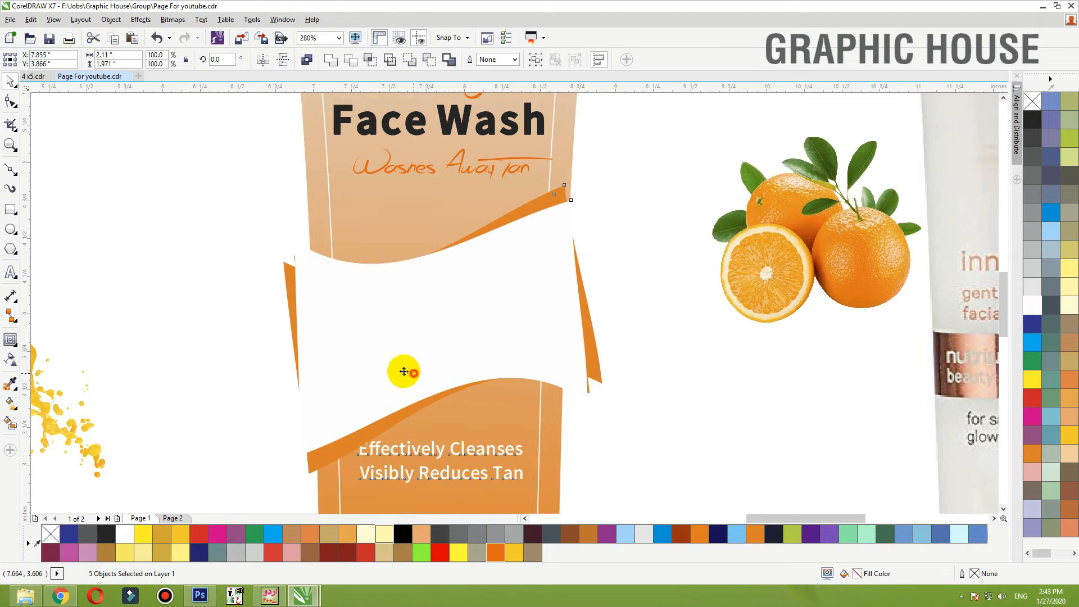
drag(404, 371, 325, 359)
key(ctrl+z)
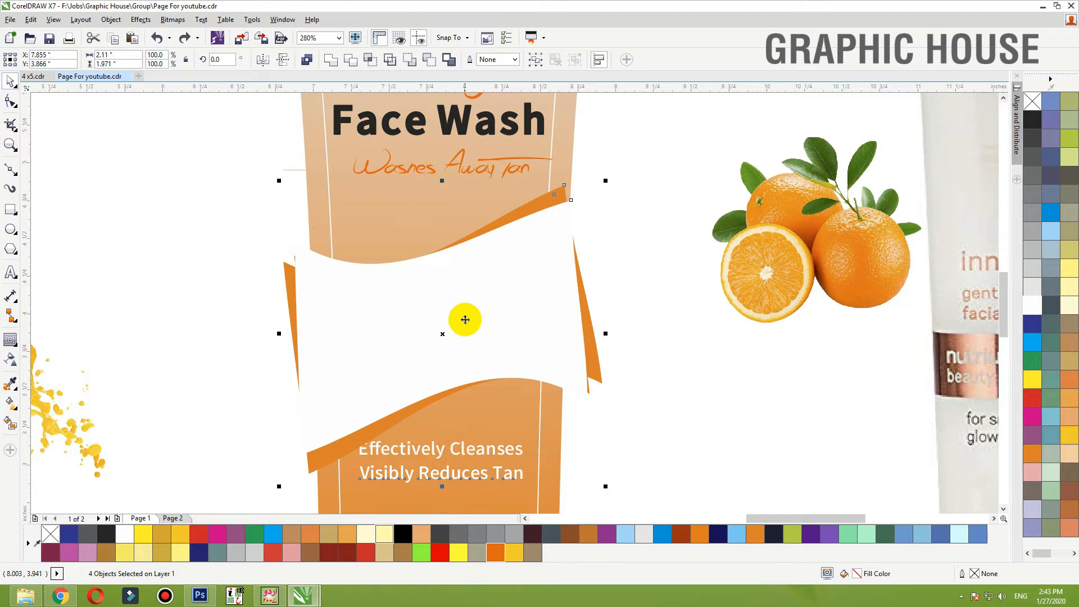
click(471, 318)
drag(472, 318, 473, 314)
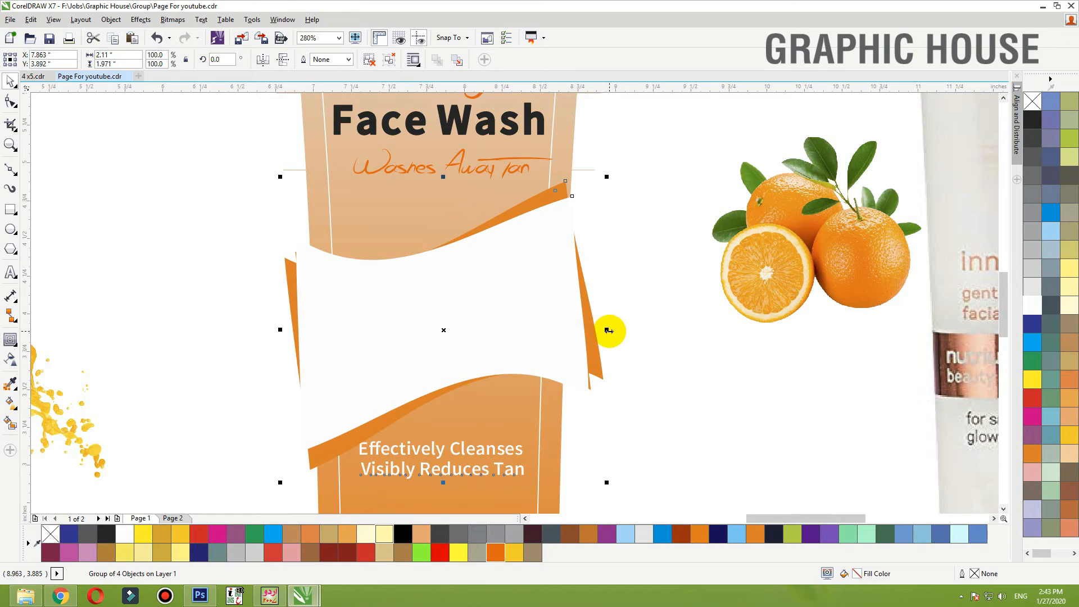
drag(607, 330, 615, 330)
key(ctrl+z)
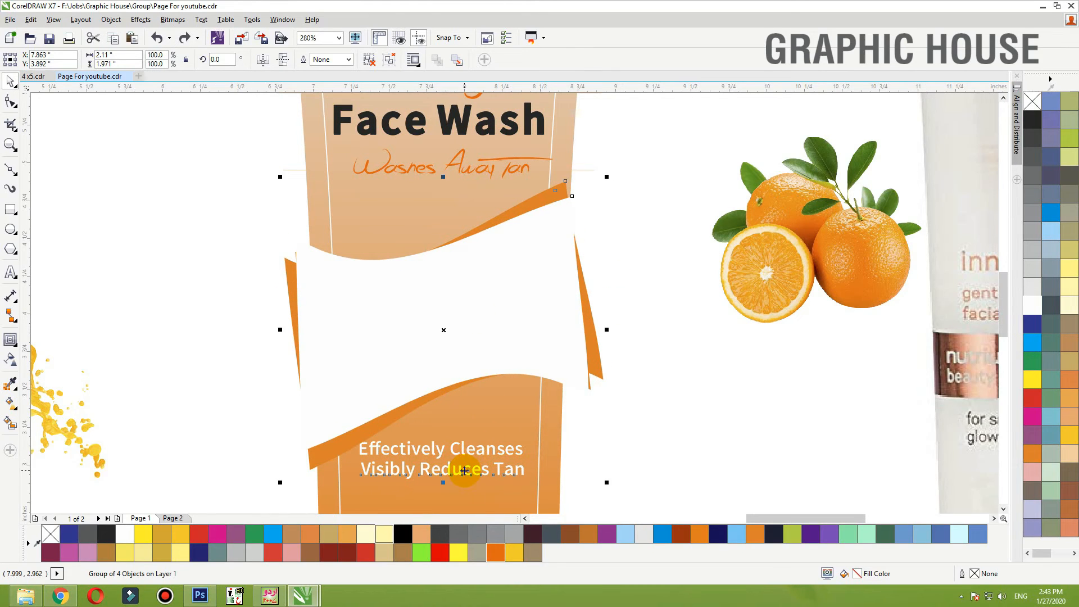
click(457, 471)
drag(438, 339, 400, 332)
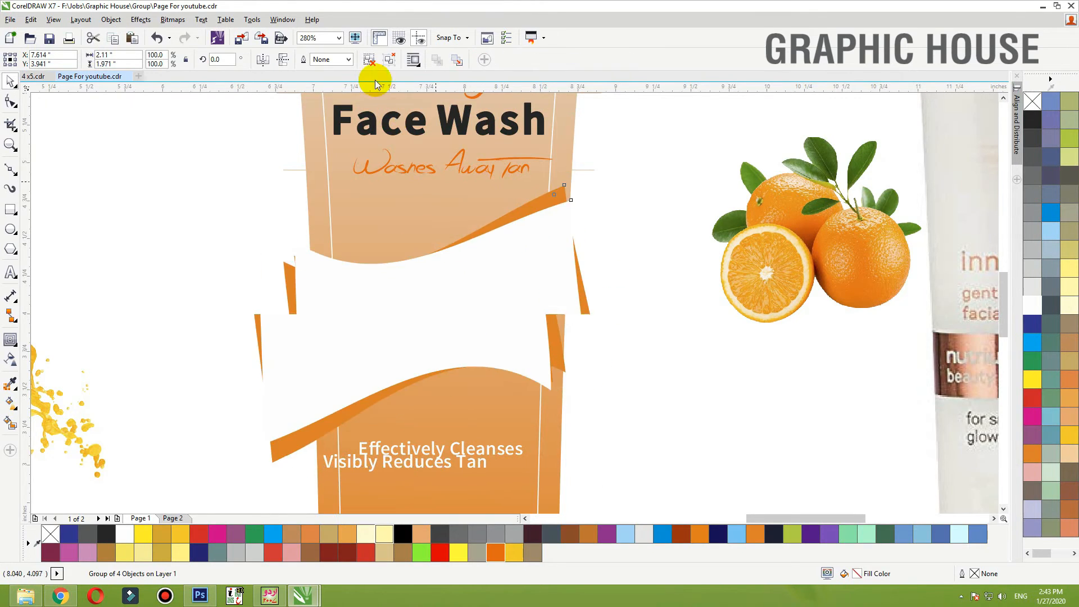
Undo the grouping attempt and lower the "Effectively Cleanses" and "Visibly Reduces Tan" lines to just below the wavy band
key(ctrl+z)
click(645, 269)
click(456, 482)
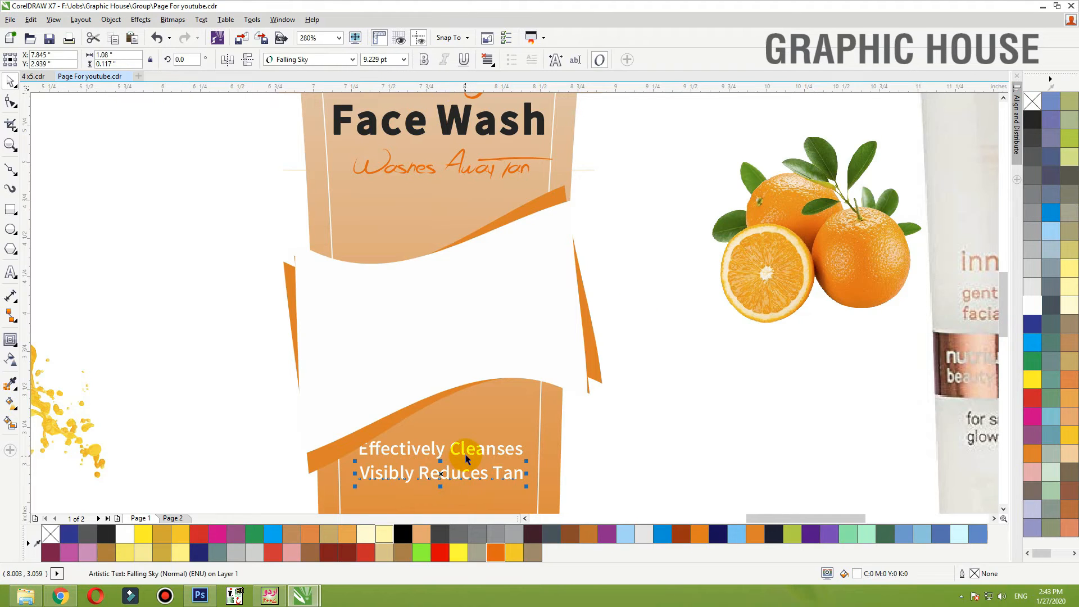
drag(463, 455, 463, 487)
Group the three wavy band shapes, leaving the two benefit text lines out of the group
drag(675, 457, 225, 264)
drag(643, 174, 233, 491)
drag(431, 369, 450, 378)
key(ctrl+z)
drag(464, 310, 537, 340)
key(ctrl+z)
shift+click(453, 487)
drag(436, 349, 335, 338)
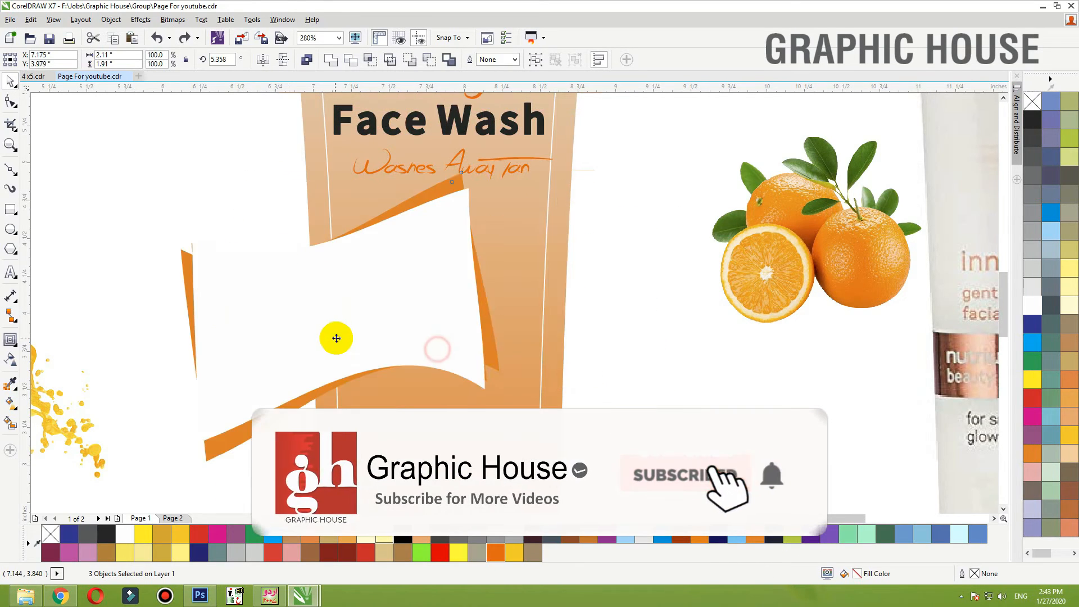
key(ctrl+z)
key(ctrl+g)
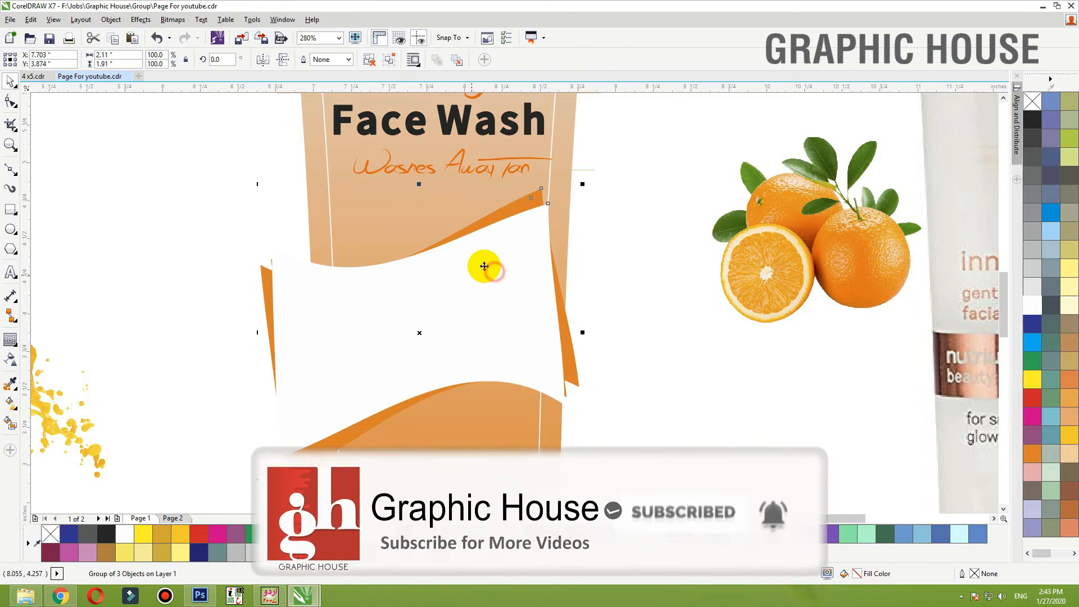
PowerClip the band group inside the tube body so its overhanging ends are trimmed to the tube outline
right_click(525, 212)
click(555, 217)
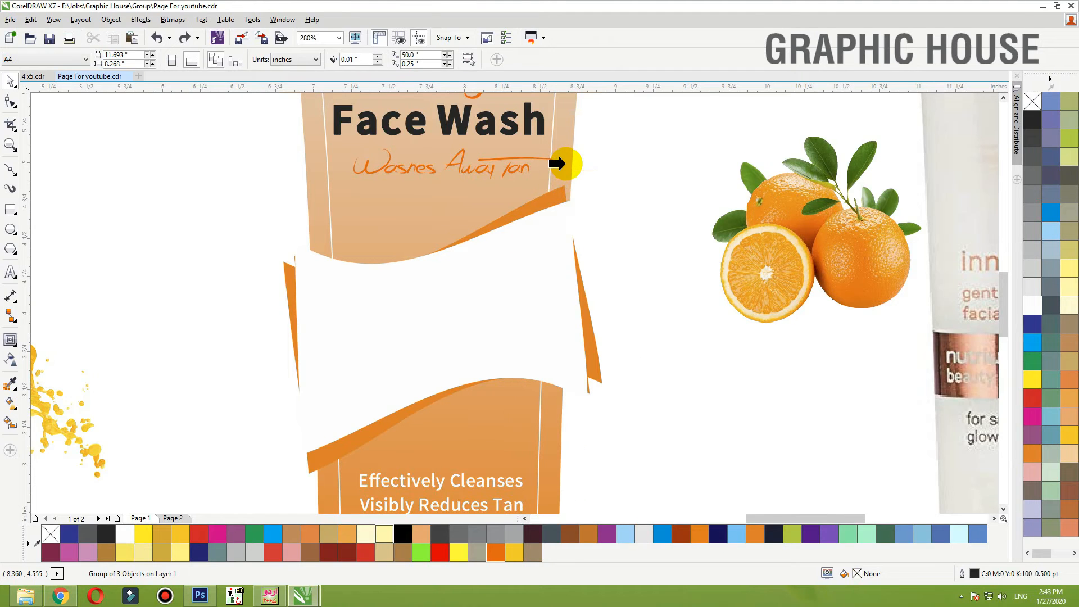
click(562, 164)
ctrl+click(558, 250)
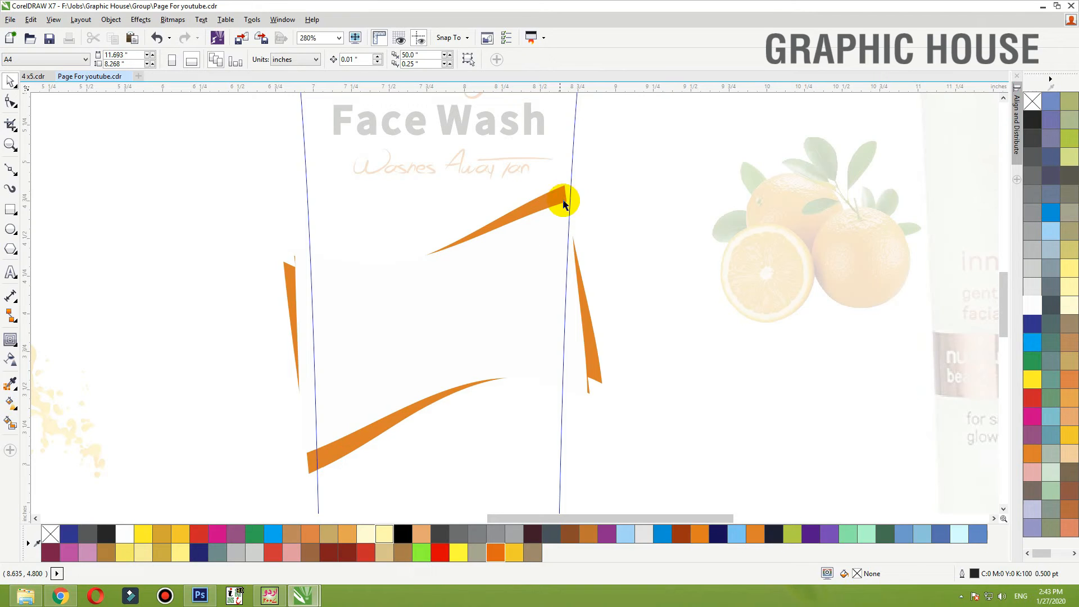
click(565, 256)
drag(606, 329, 444, 337)
ctrl+click(180, 282)
Place the oranges image over the white band on the tube and enlarge it slightly
click(804, 261)
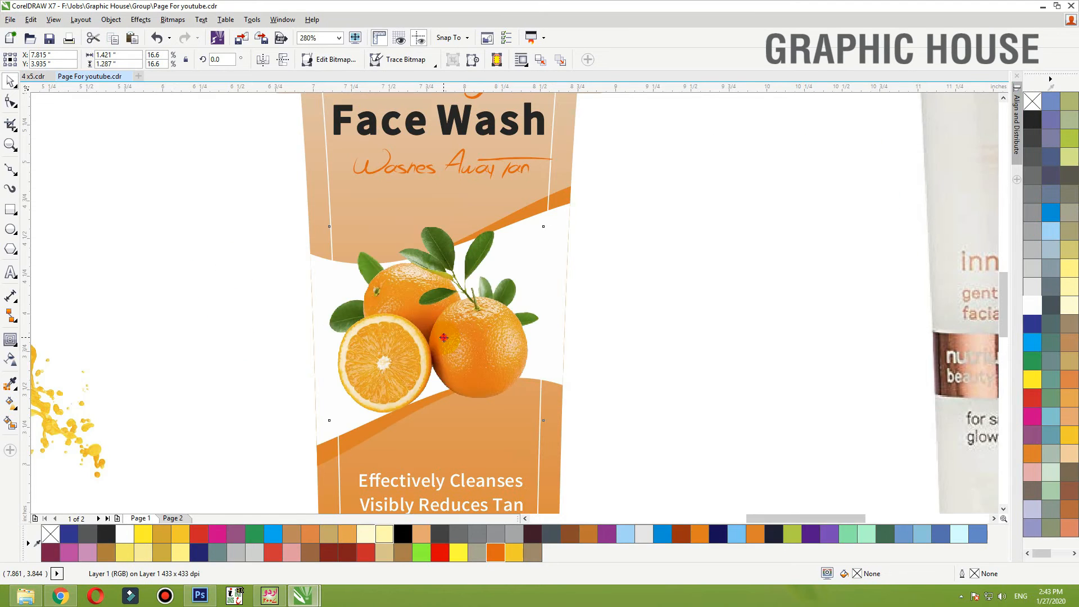
drag(548, 220, 559, 205)
key(Escape)
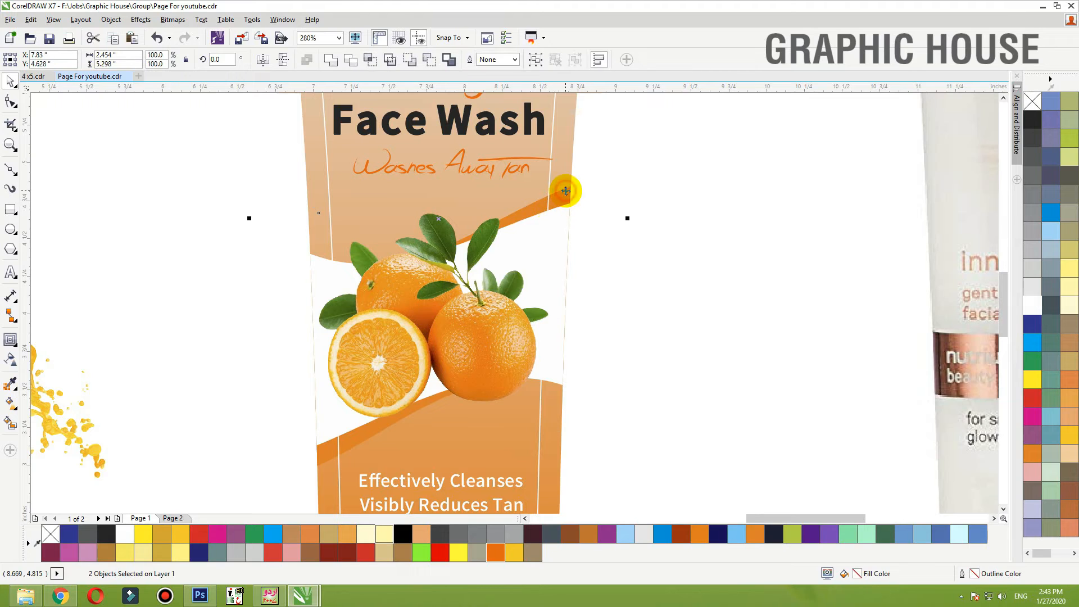
Raise the "Effectively Cleanses" and "Visibly Reduces Tan" lines slightly and lower "Net Vol, 100ml" a little
key(F3)
drag(686, 303, 338, 498)
click(528, 378)
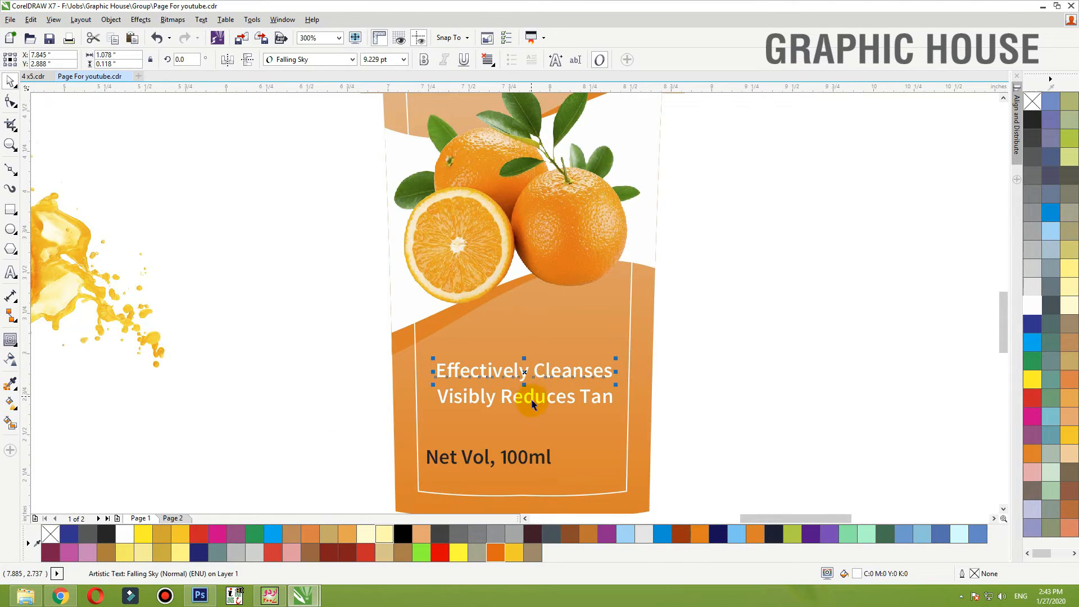
drag(532, 402, 533, 381)
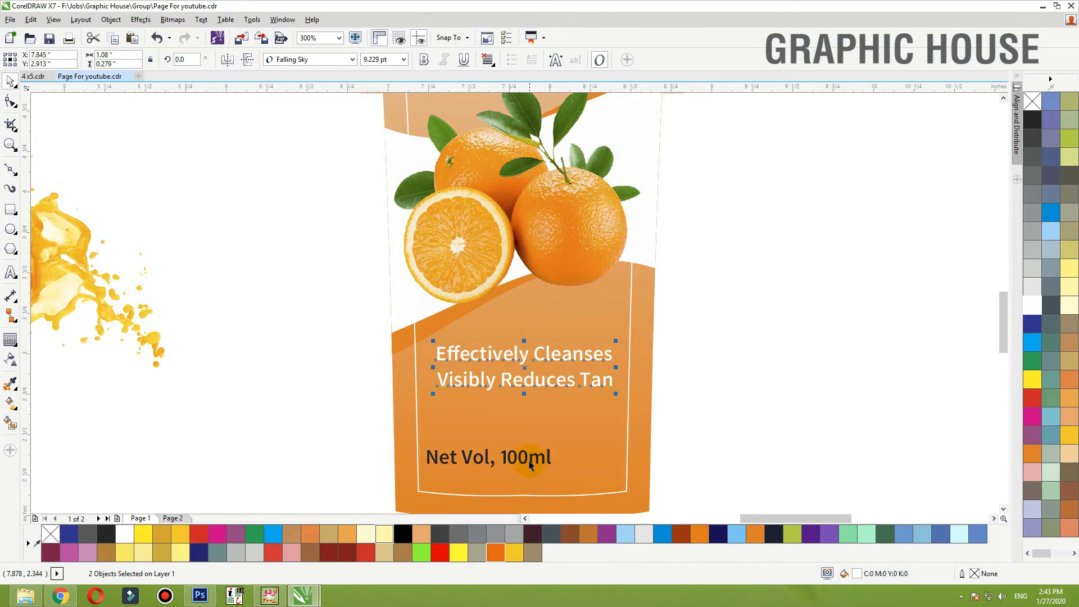
drag(526, 470, 526, 473)
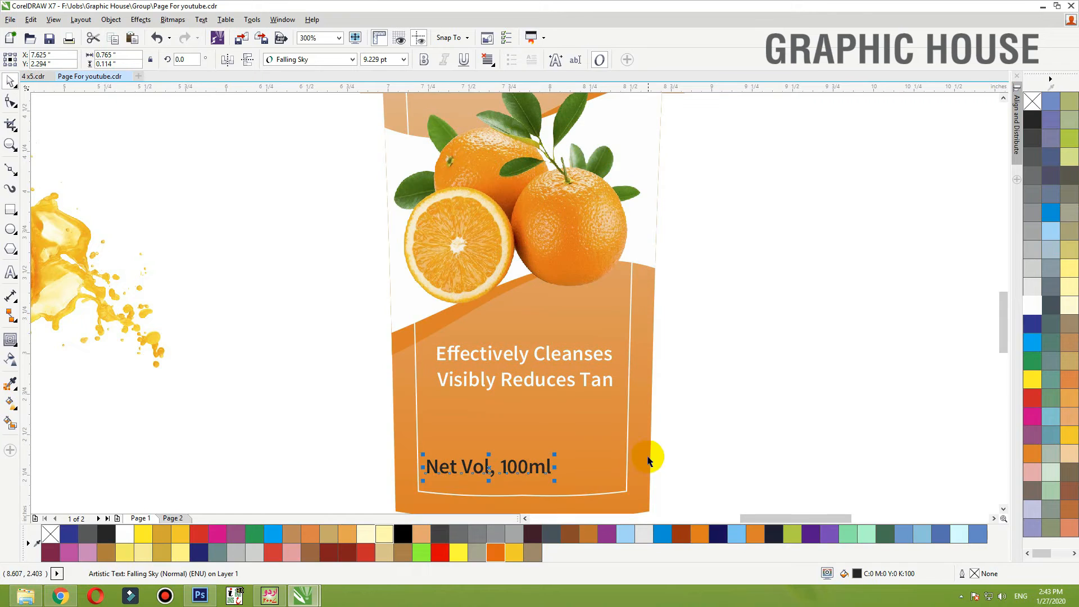
click(641, 462)
Shrink the "Washes Away Tan" line to about 14.6 pt and move "Face Wash" down slightly
key(shift+F2)
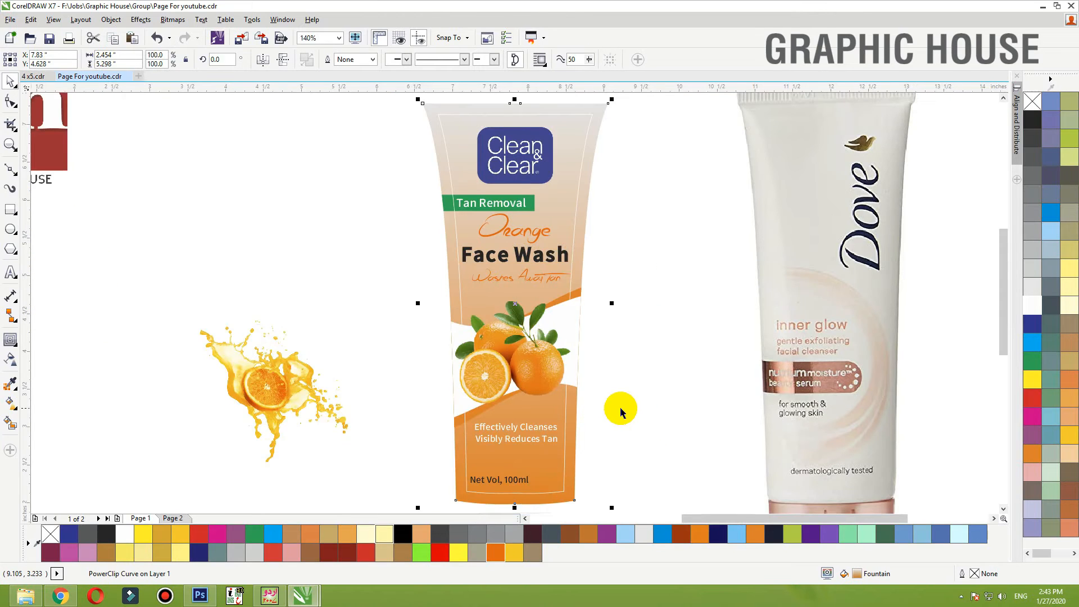
click(582, 141)
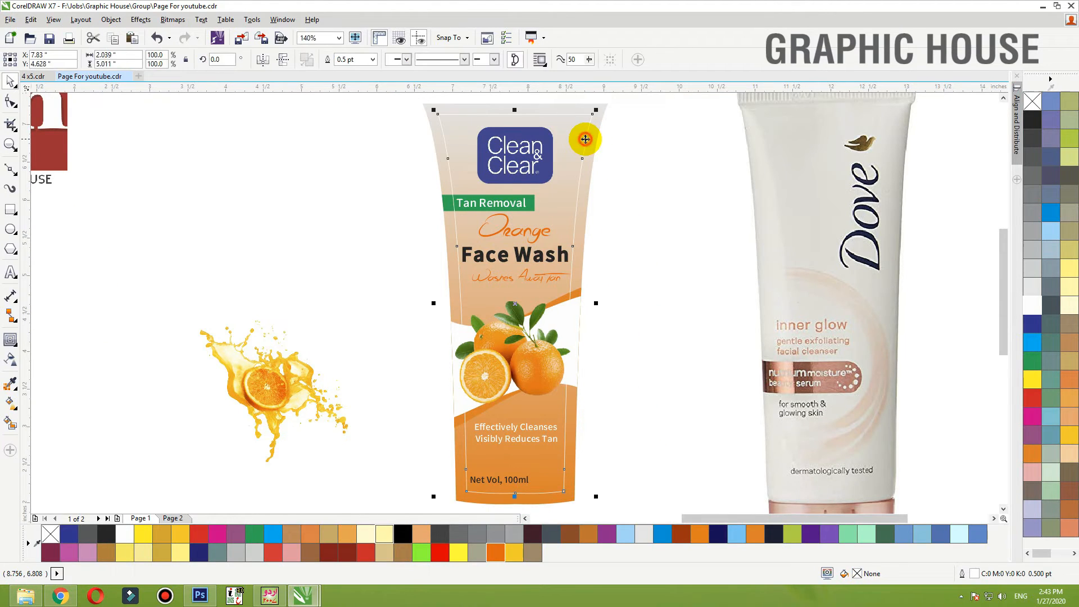
key(F2)
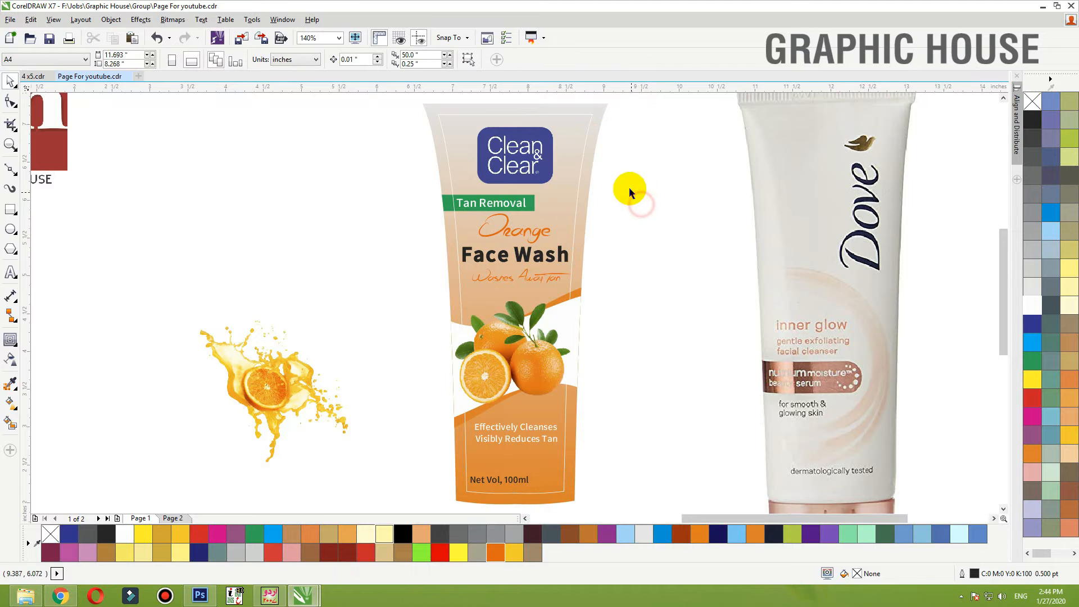
drag(641, 186, 380, 342)
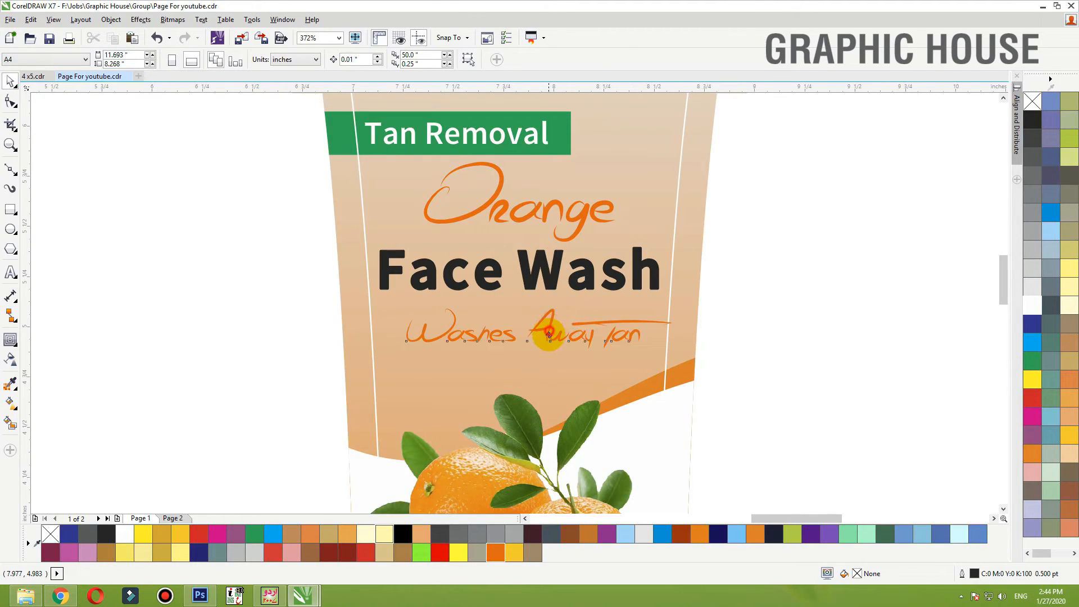
drag(549, 336, 549, 346)
drag(672, 314, 614, 298)
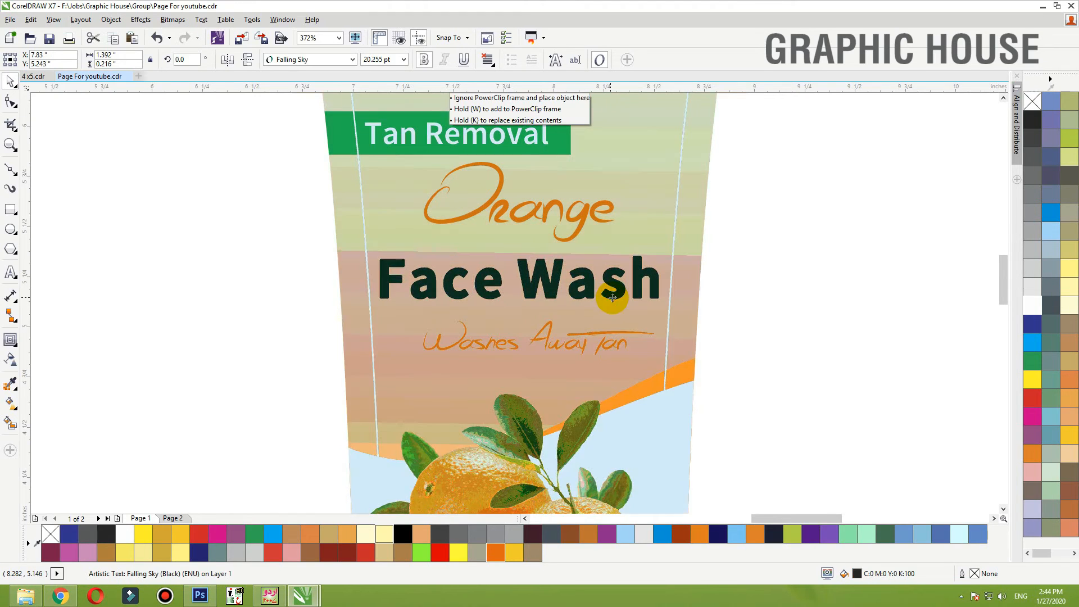
Tighten the letter spacing of "Face Wash" and enlarge the text to about 1.39 inches wide
key(F10)
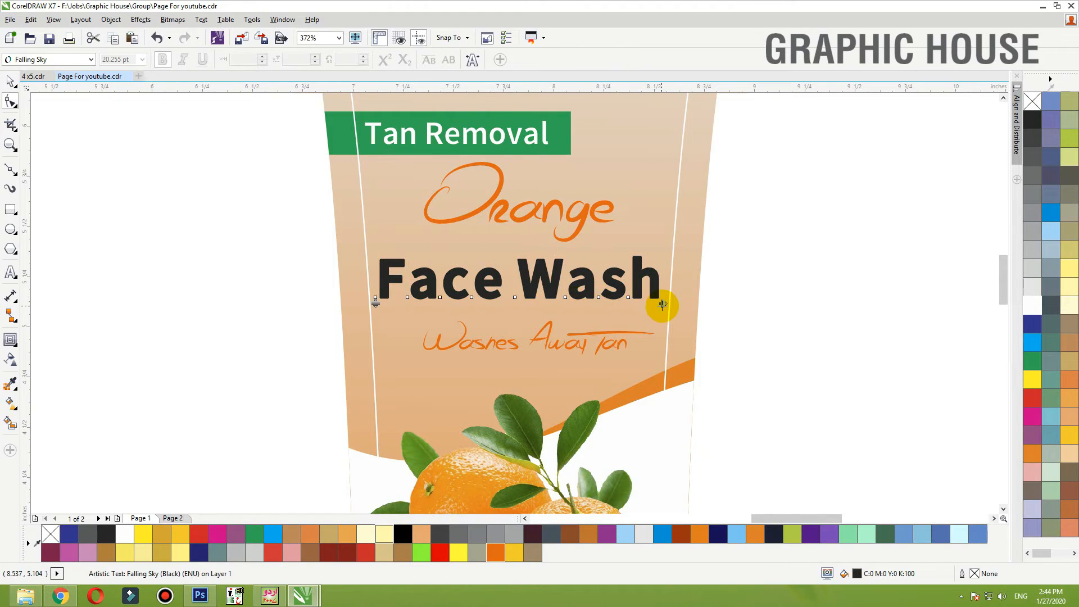
drag(662, 304, 625, 305)
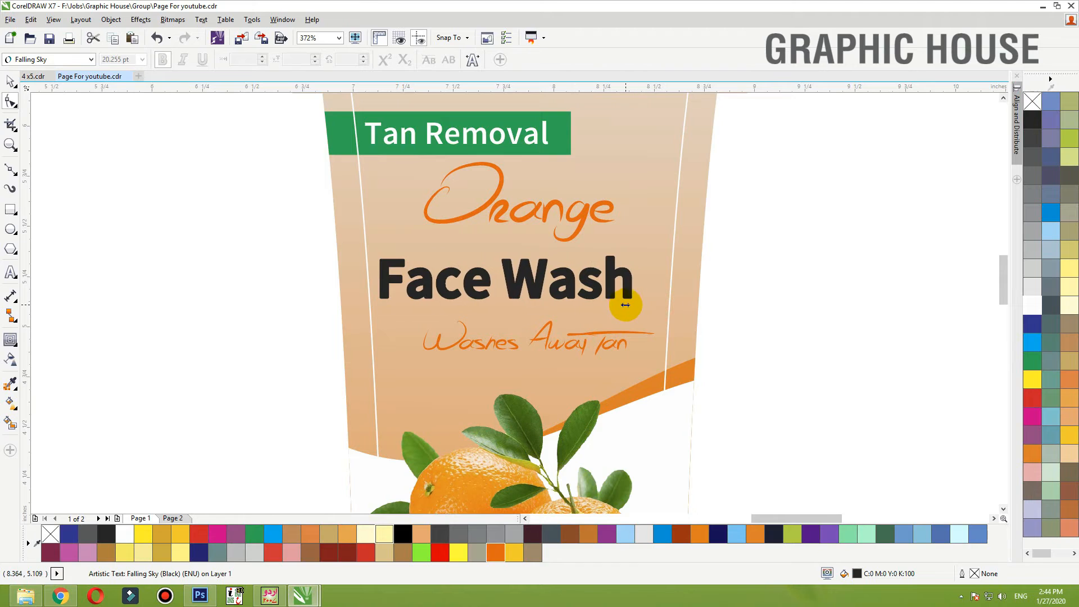
key(space)
drag(638, 249, 666, 244)
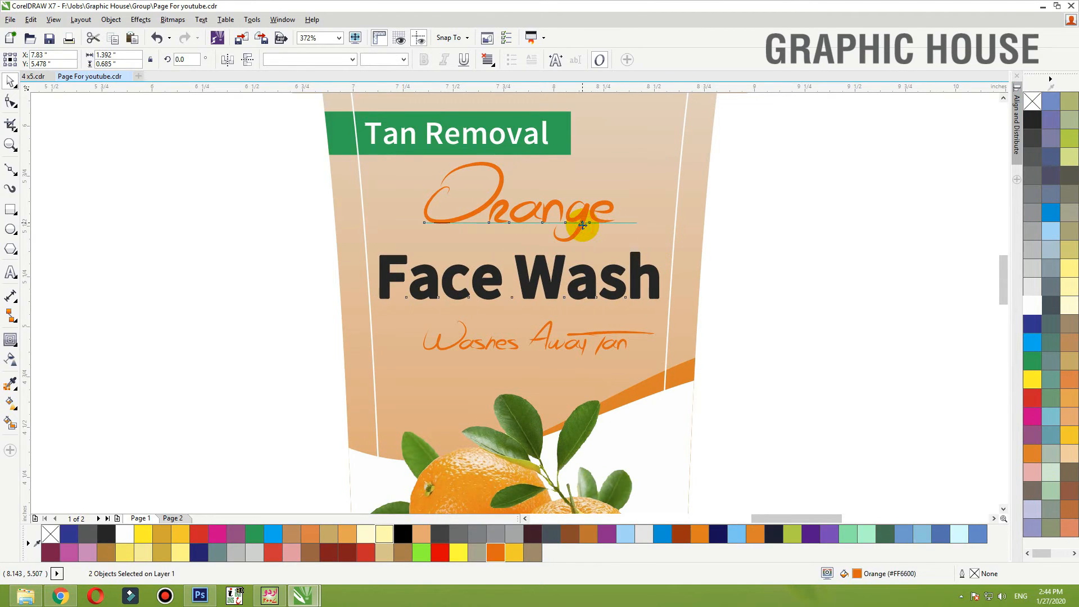
Shift "Orange" and "Face Wash" together slightly right and down, and nudge "Washes Away Tan" down
drag(583, 225, 586, 225)
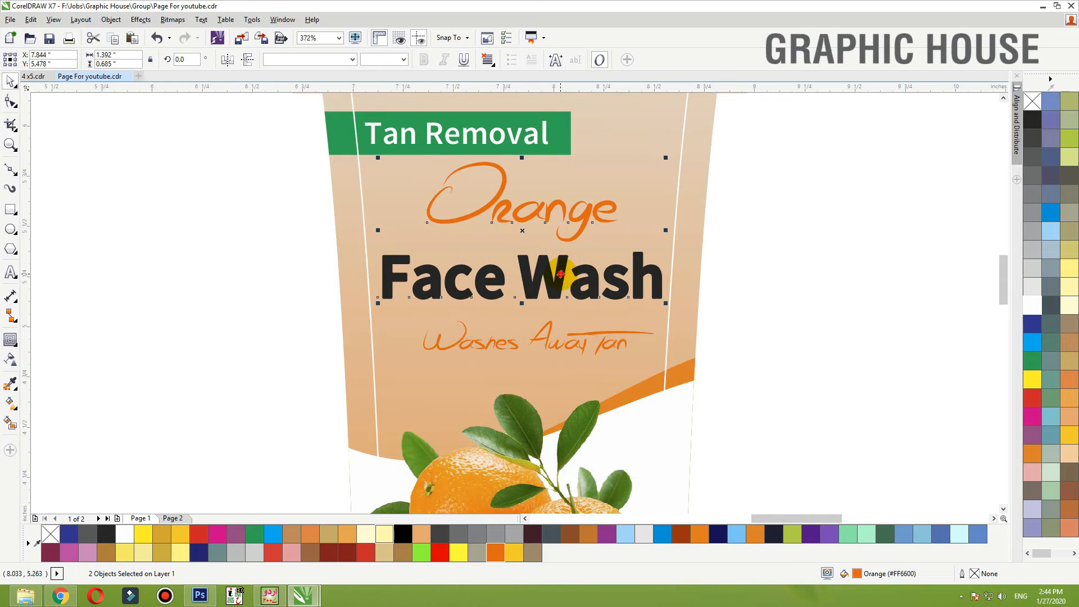
drag(561, 274, 561, 280)
scroll(614, 347, down, 1)
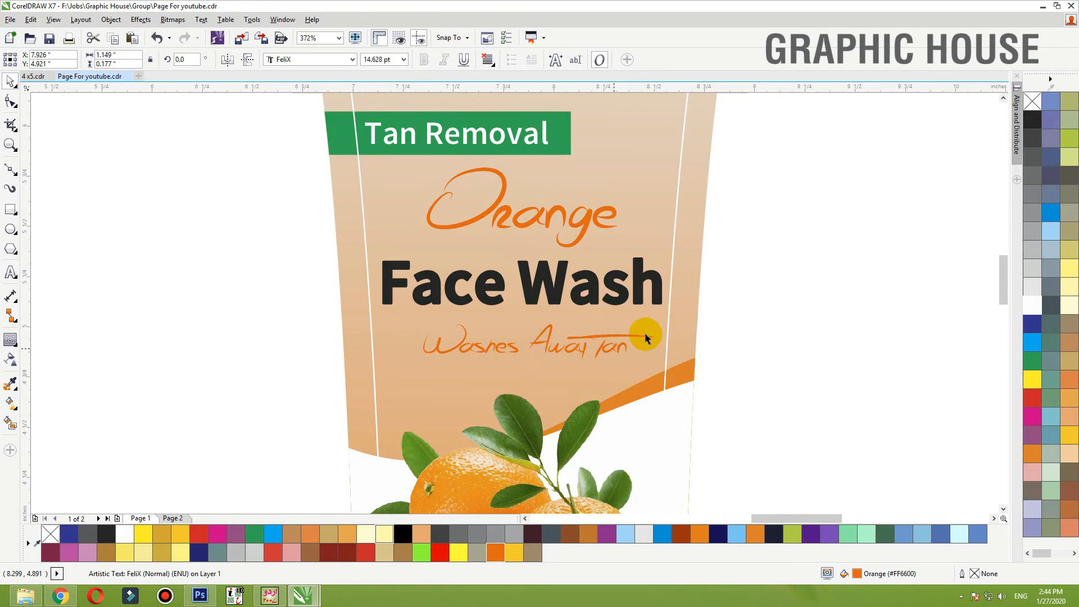
scroll(676, 328, down, 3)
click(699, 267)
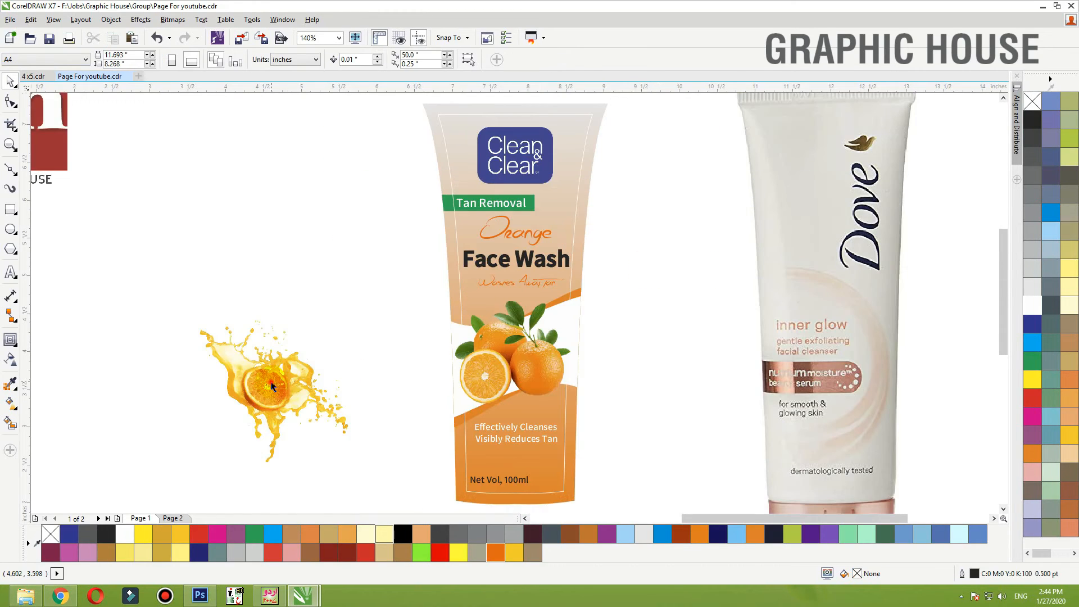
Place the orange juice splash image over the oranges on the tube and rotate it to about 346.3°
drag(272, 385, 517, 400)
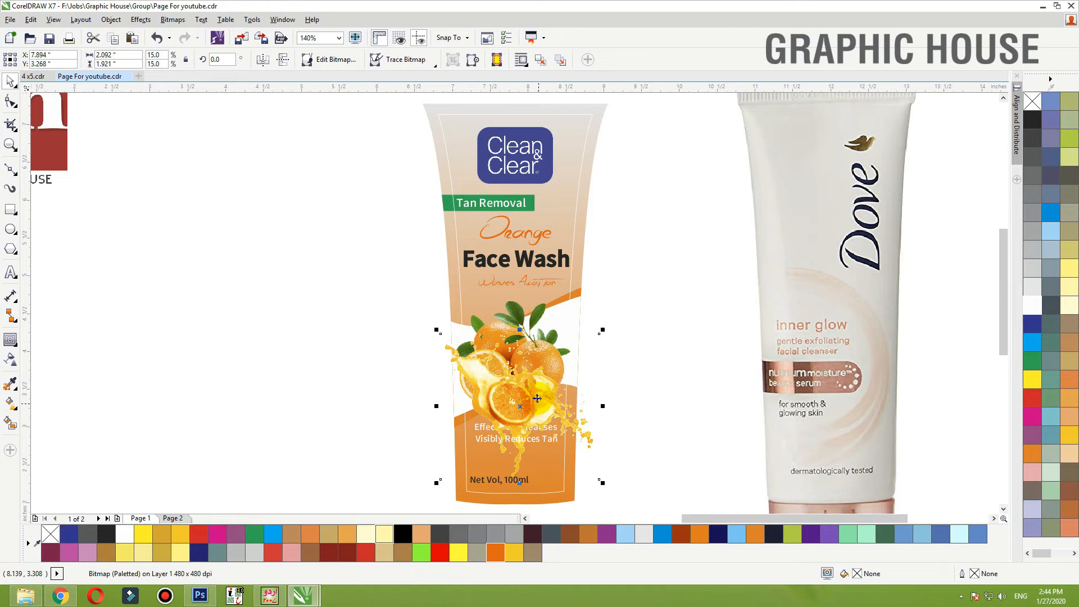
drag(518, 391, 430, 306)
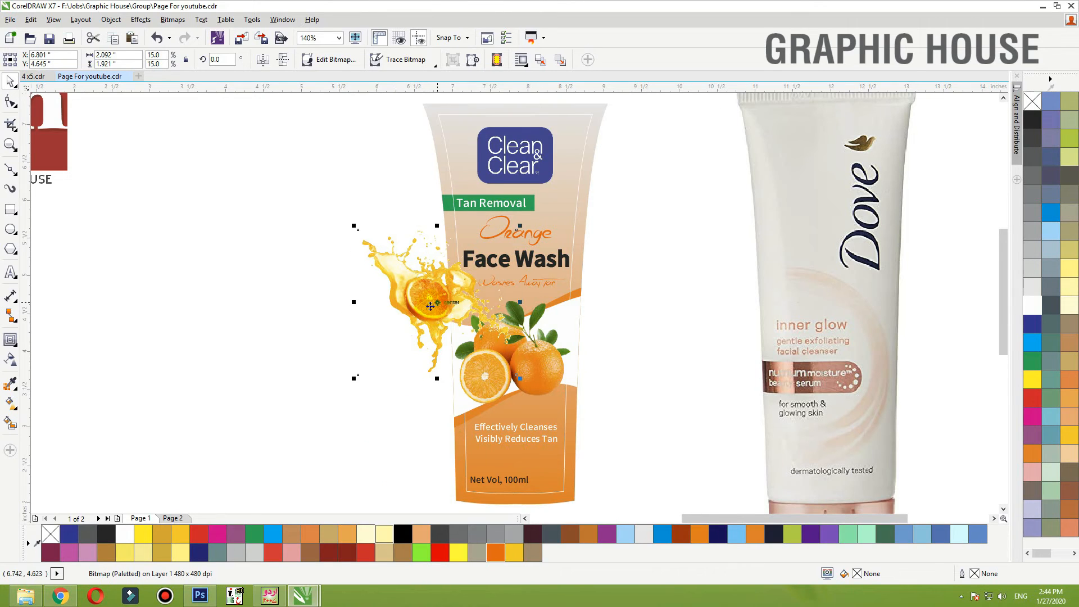
key(F2)
drag(718, 227, 298, 505)
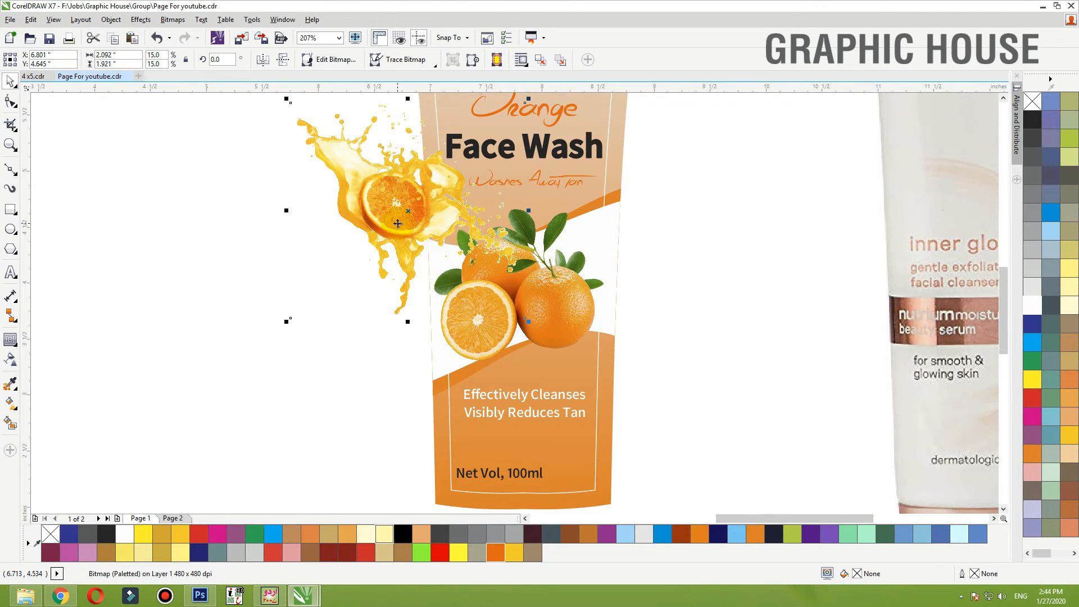
drag(397, 224, 528, 347)
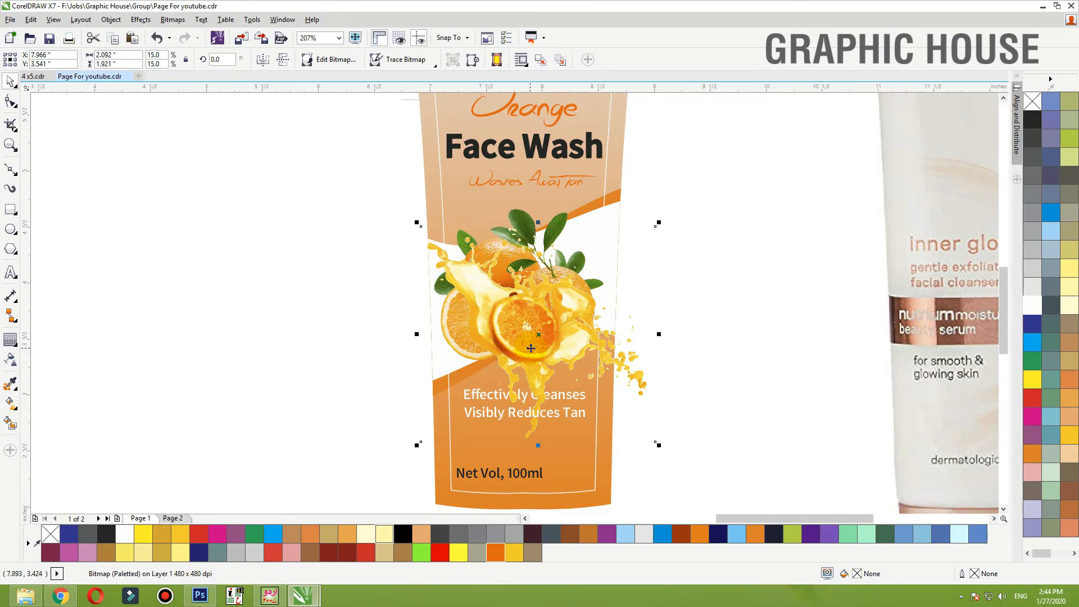
drag(665, 231, 682, 256)
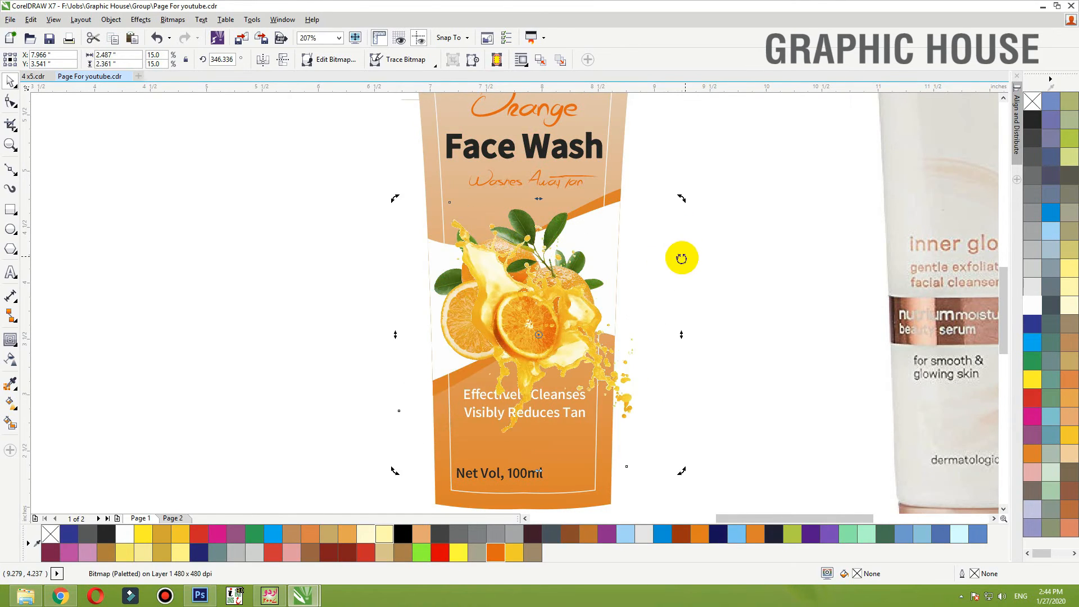
PowerClip the splash image inside the tube body and send it behind the band within the clipped contents
right_click(542, 296)
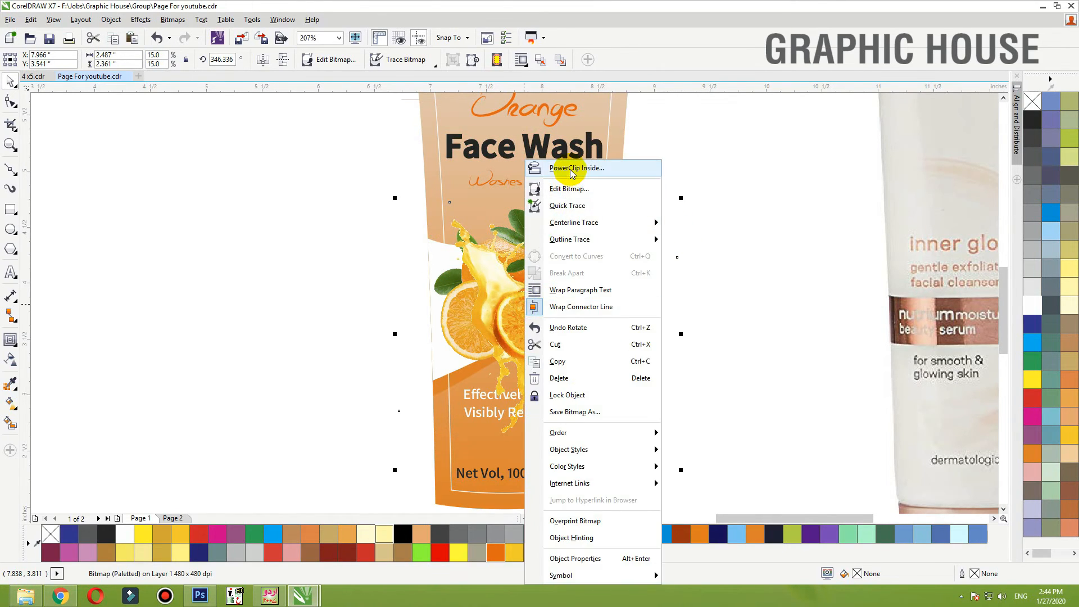
click(416, 168)
ctrl+click(425, 169)
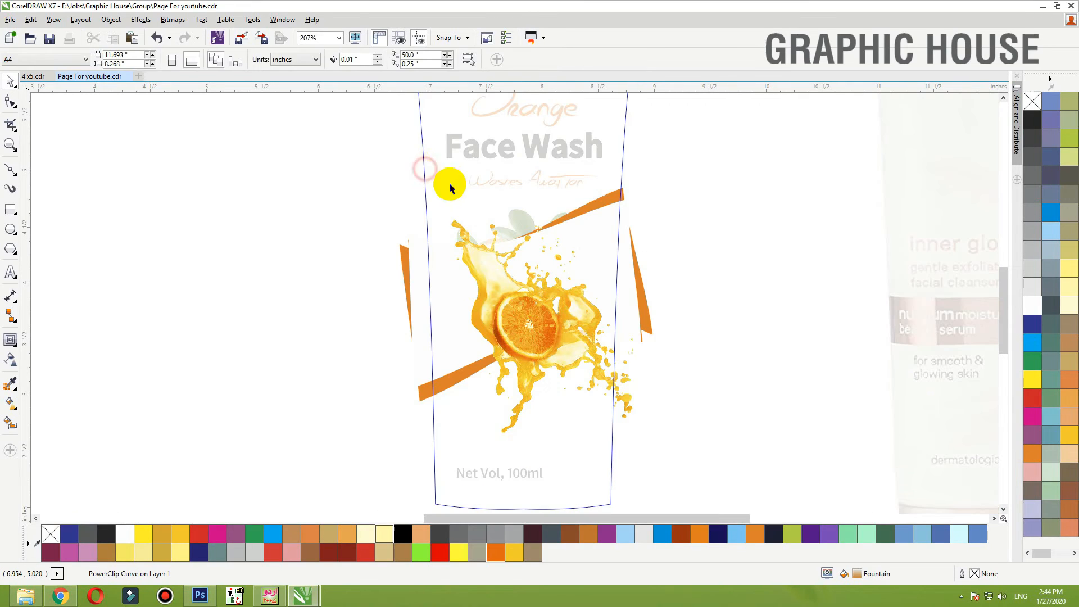
click(555, 352)
key(shift+Page_Down)
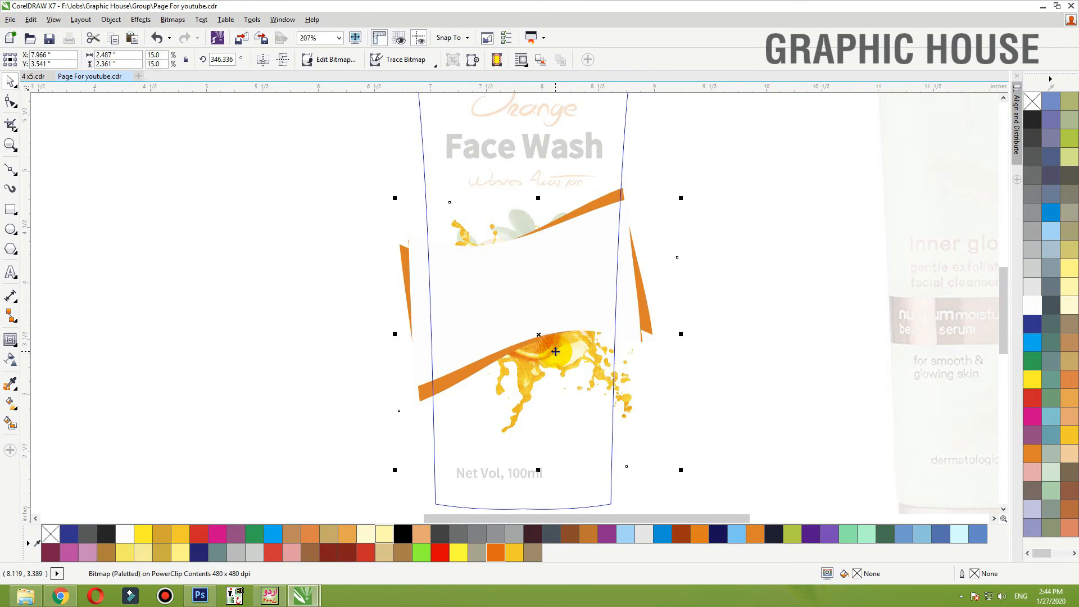
ctrl+click(763, 305)
Move the splash image up slightly inside the tube's PowerClip, to a vertical position of about 3.70 inches
drag(721, 230, 392, 446)
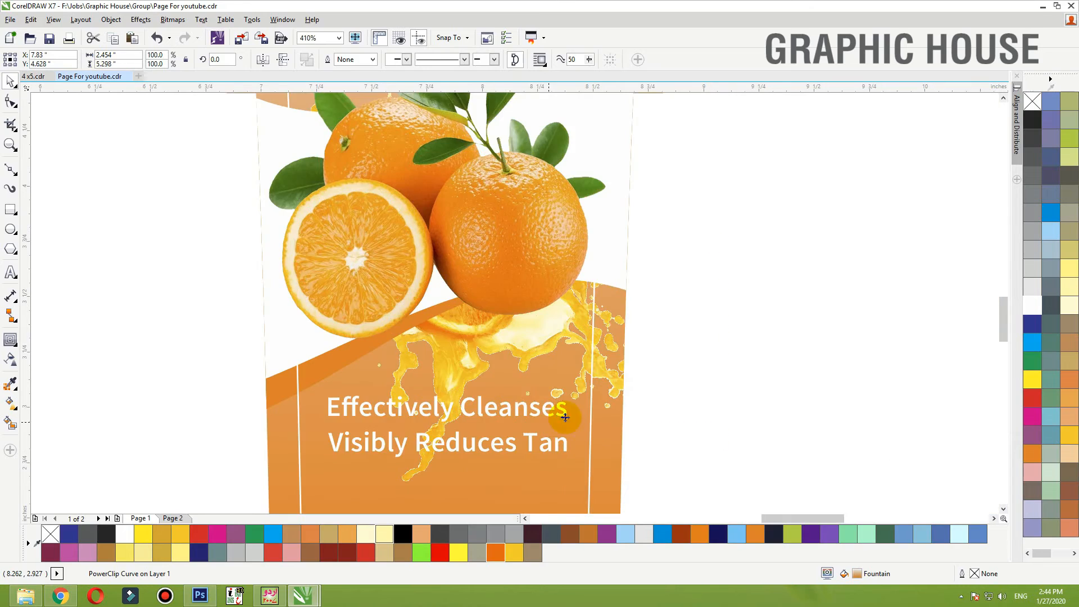
ctrl+click(605, 377)
click(613, 359)
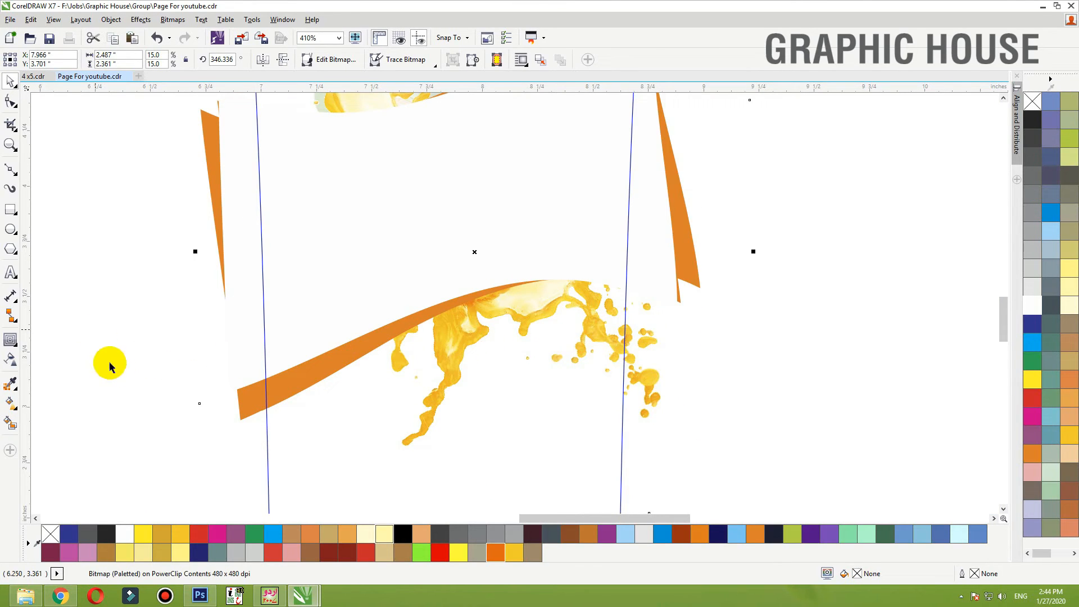
ctrl+click(84, 340)
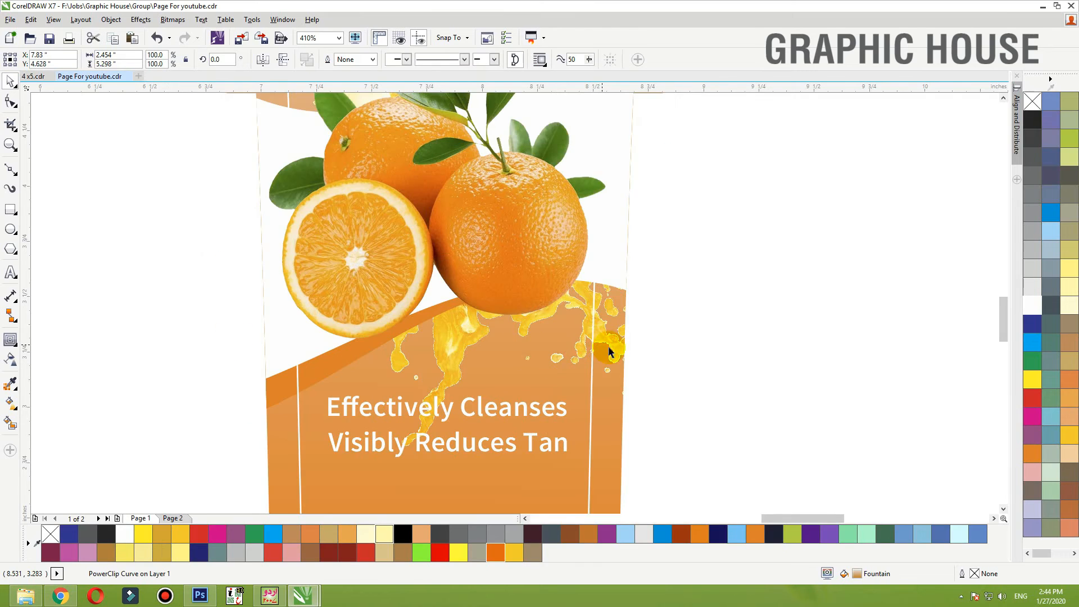
double_click(624, 403)
scroll(617, 374, down, 1)
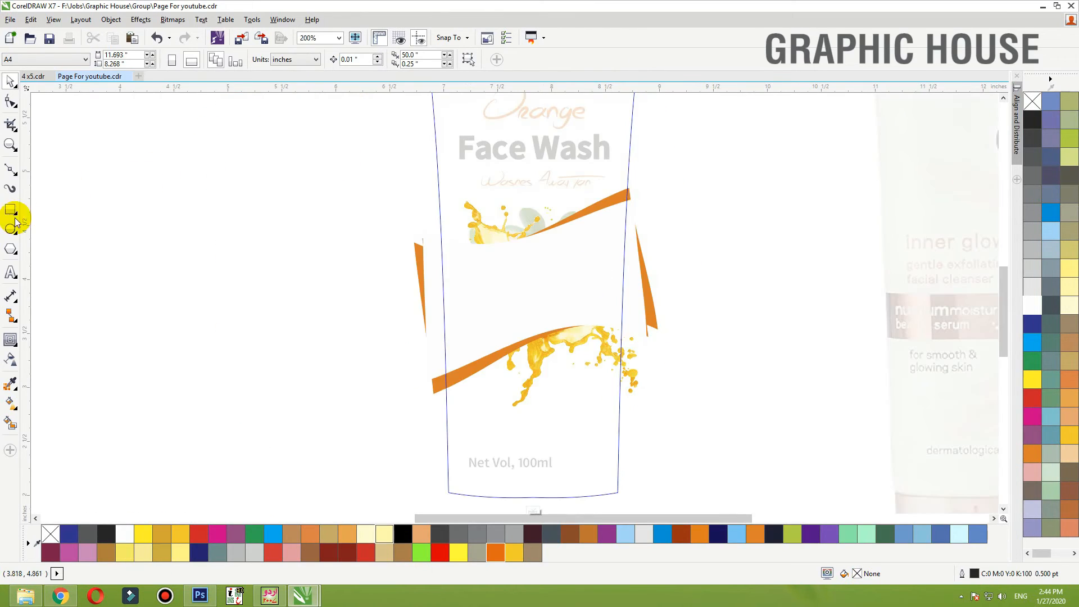
click(213, 250)
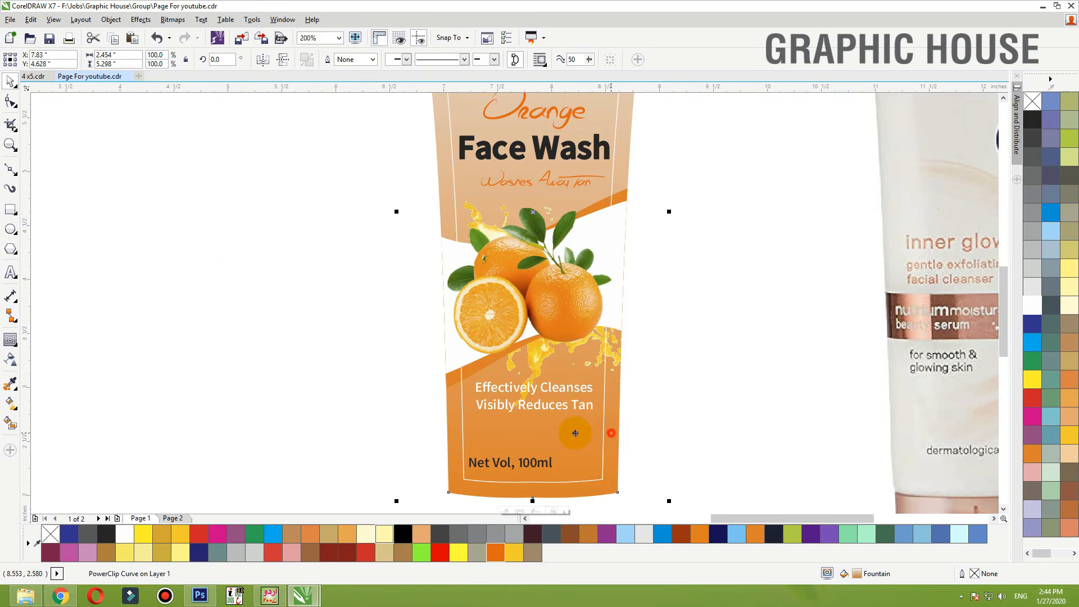
Duplicate the tube body with its clipped contents to the empty area left of the tube
key(ctrl+z)
drag(613, 409, 330, 400)
right_click(331, 400)
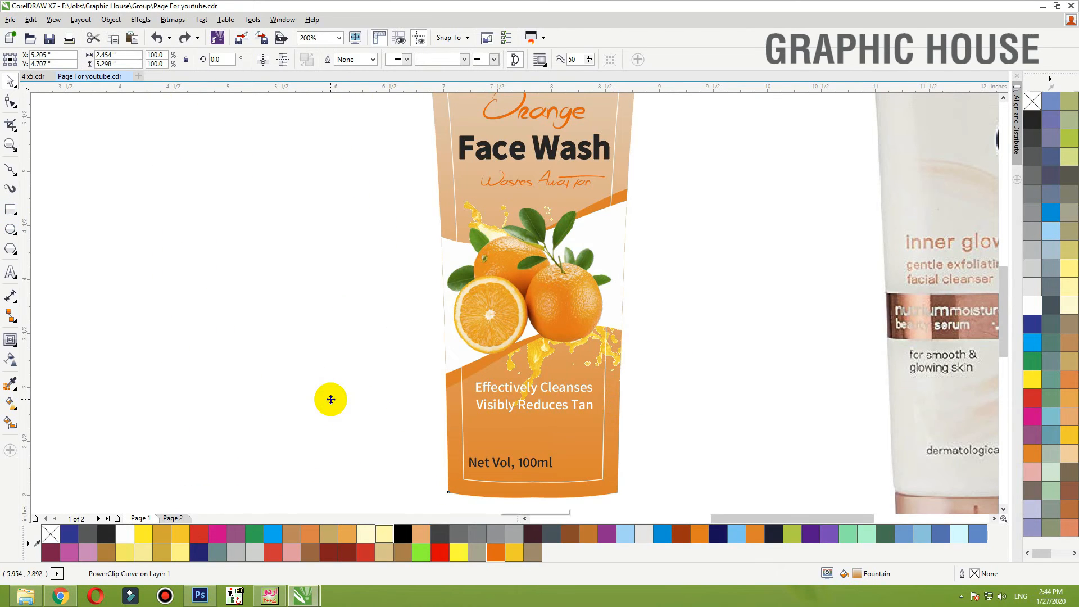
PowerClip the duplicated body inside the original tube body and open the tube's clipped contents for editing
right_click(332, 205)
click(378, 132)
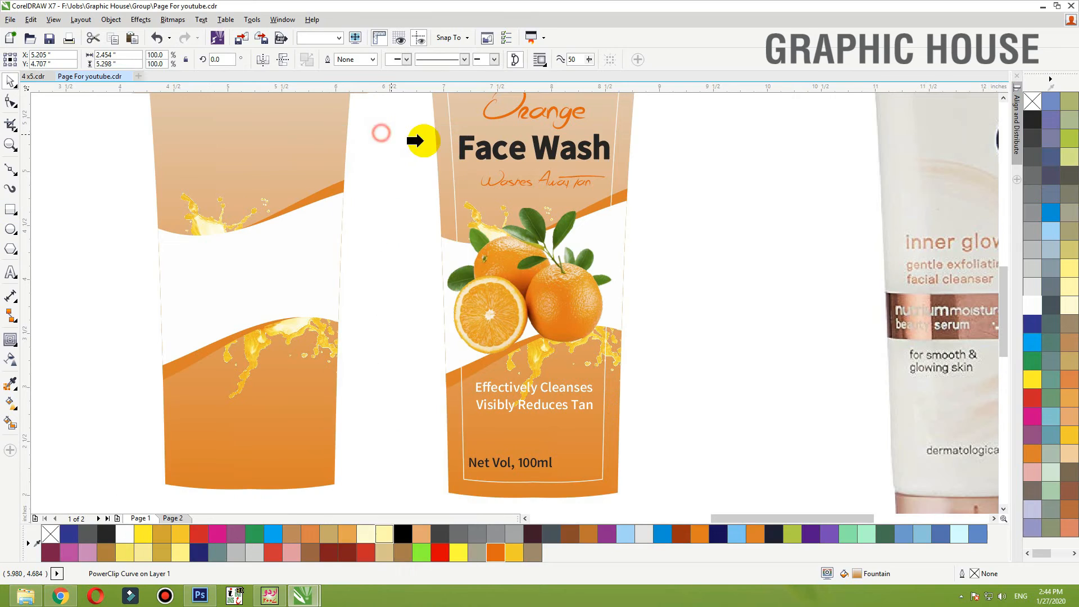
click(441, 159)
ctrl+click(440, 159)
drag(467, 174, 277, 123)
key(ctrl+z)
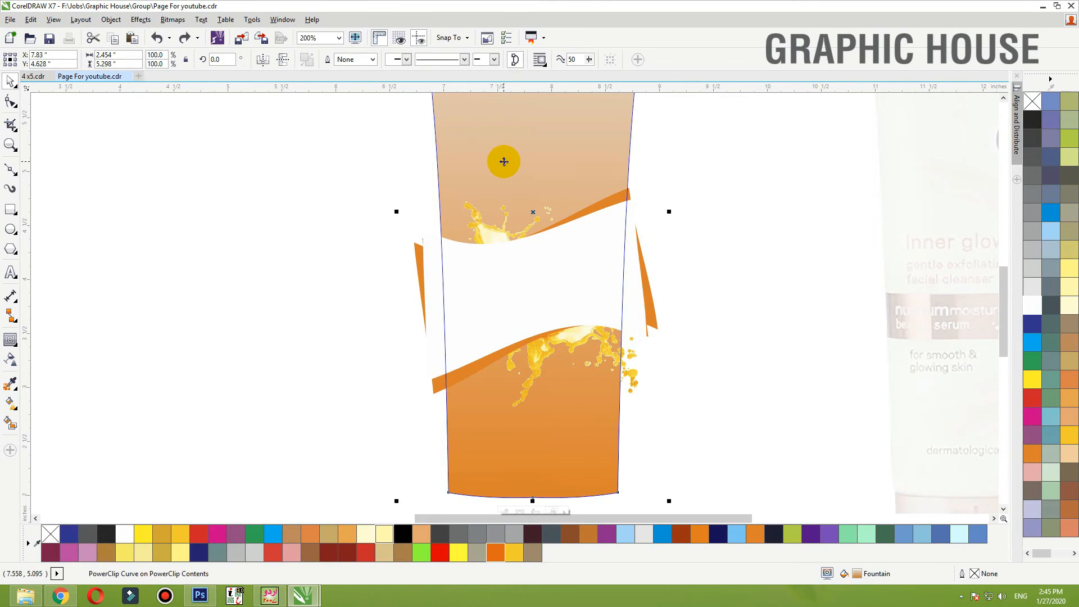
Place the body copy as a plain gradient shape behind the splash and wavy band within the tube's clipped contents
right_click(540, 109)
mouse_move(677, 135)
click(724, 175)
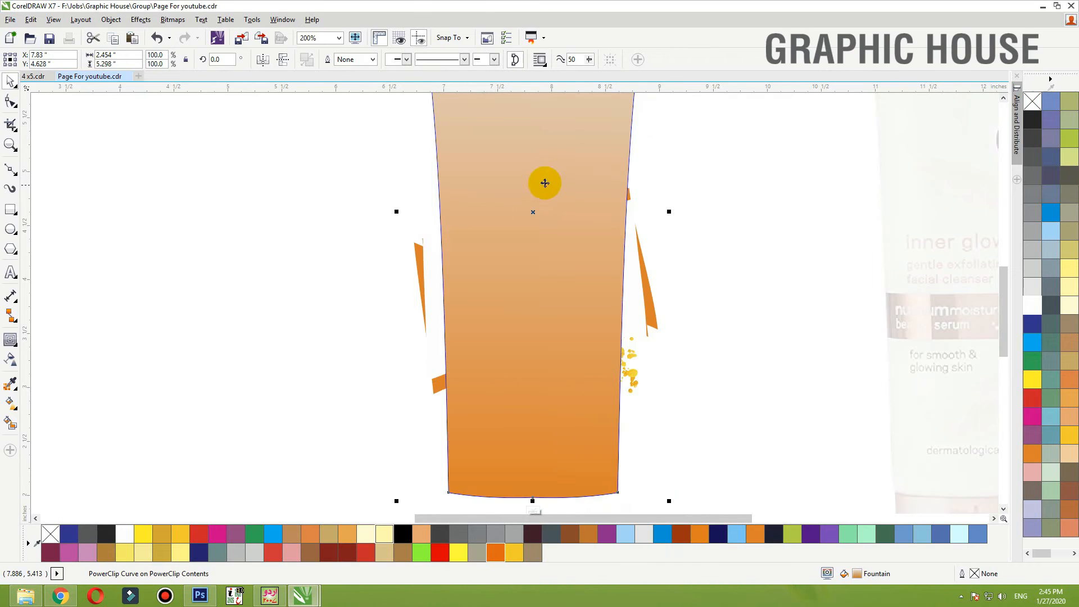
drag(545, 183, 396, 157)
key(ctrl+z)
key(ctrl+shift+z)
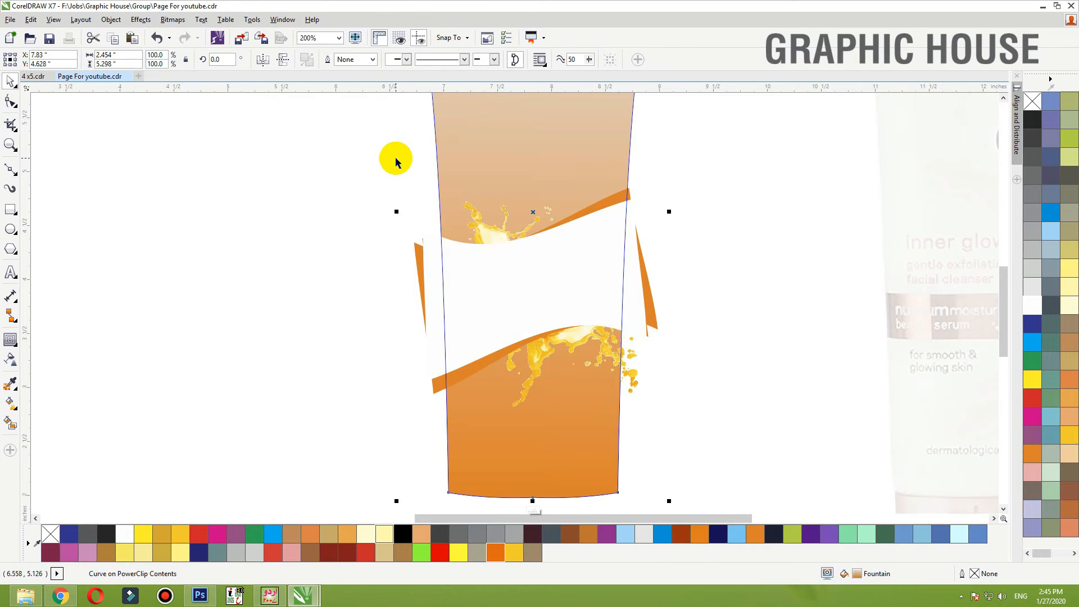
Try the Add, Subtract and Difference merge modes on the splash image's transparency and set it to Multiply
click(568, 342)
drag(576, 345, 572, 408)
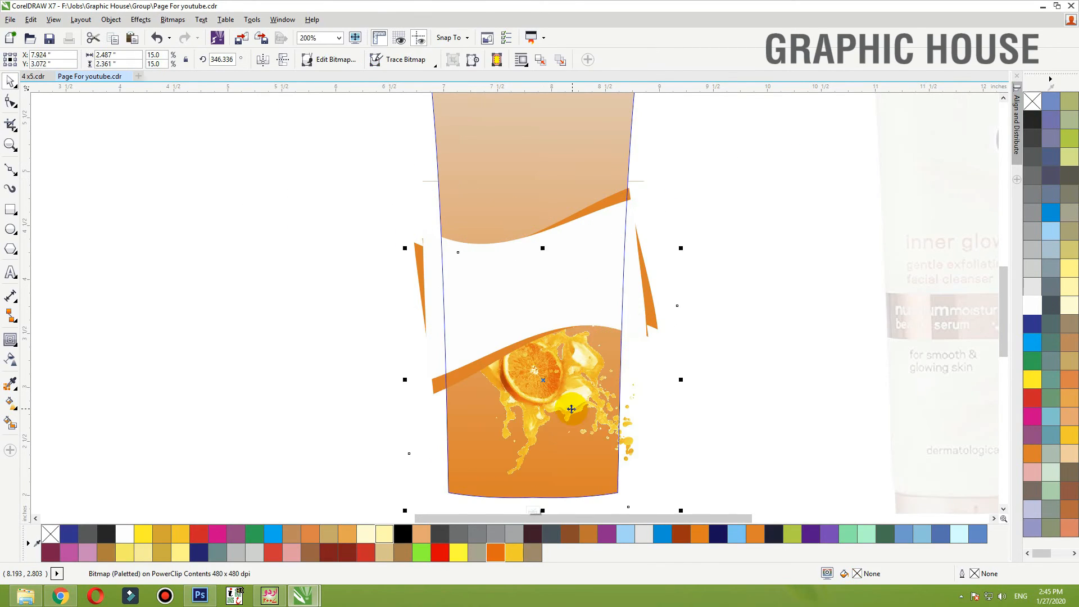
key(ctrl+z)
click(15, 366)
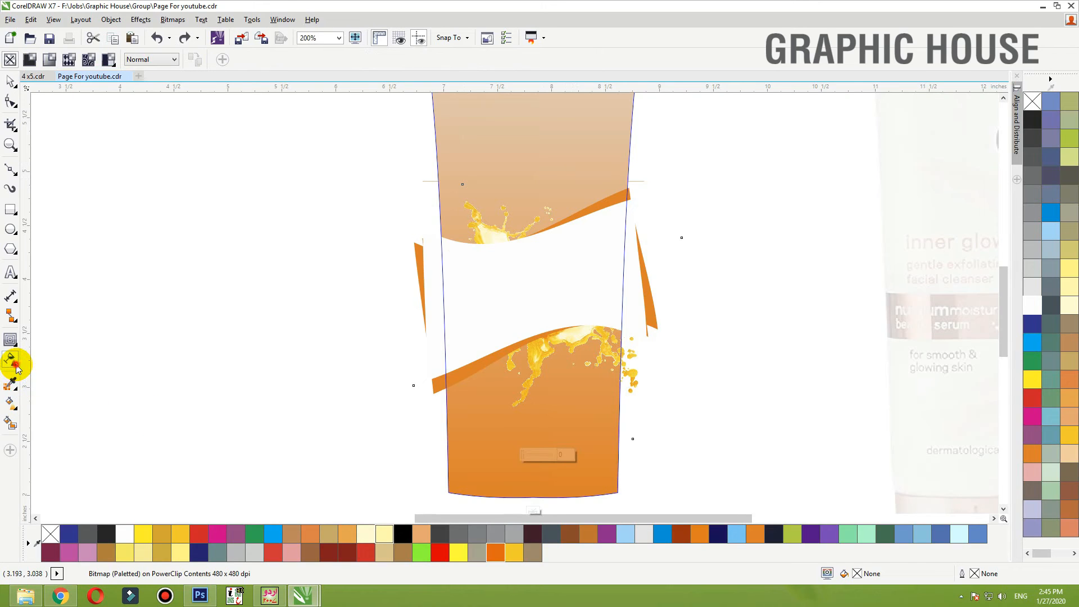
click(142, 59)
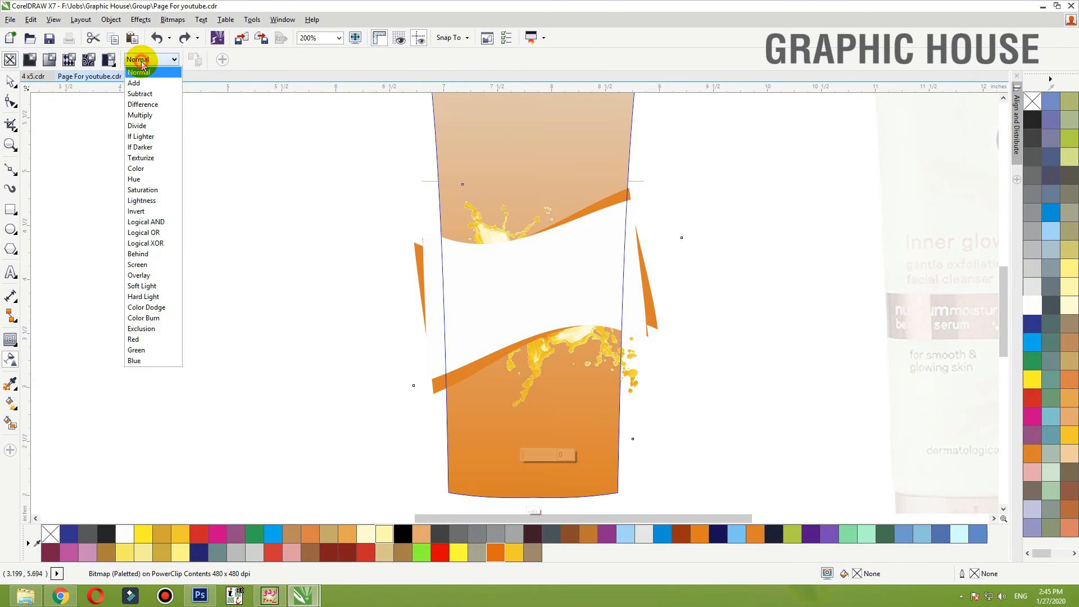
click(137, 83)
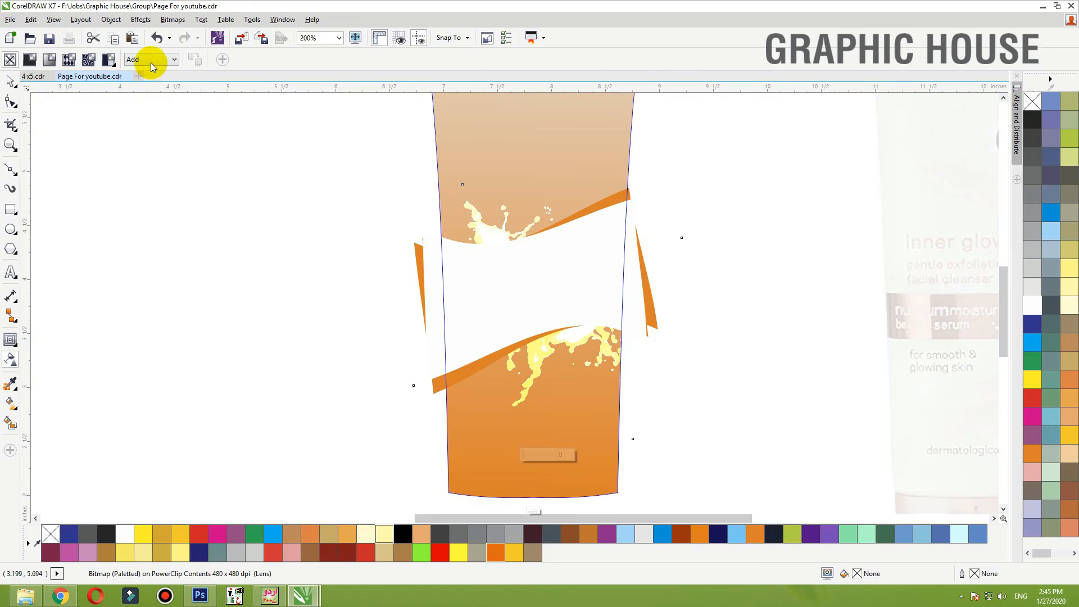
click(149, 60)
click(139, 94)
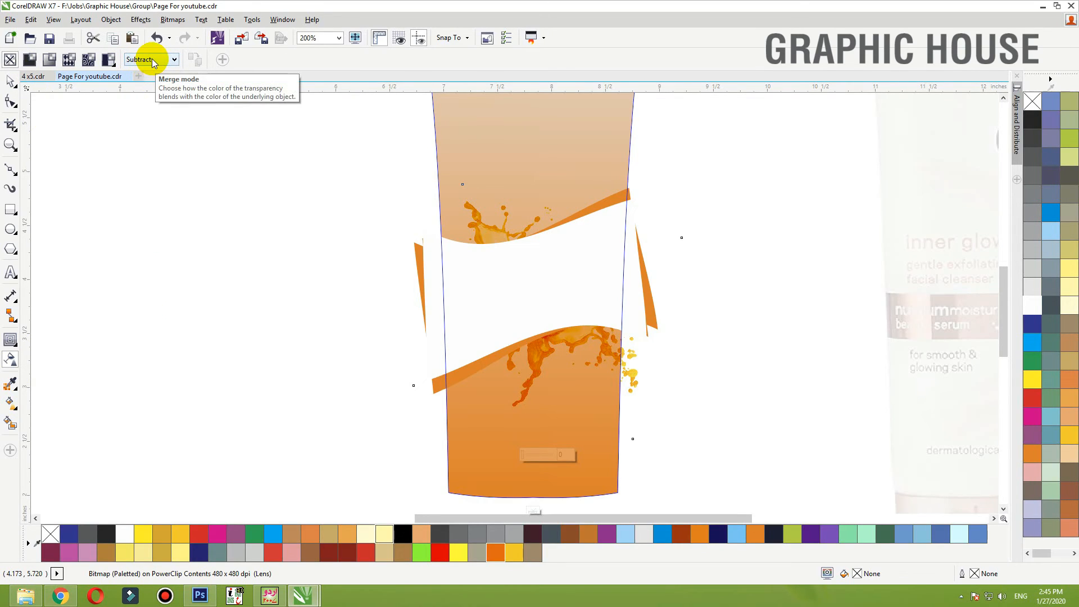
click(153, 60)
click(148, 103)
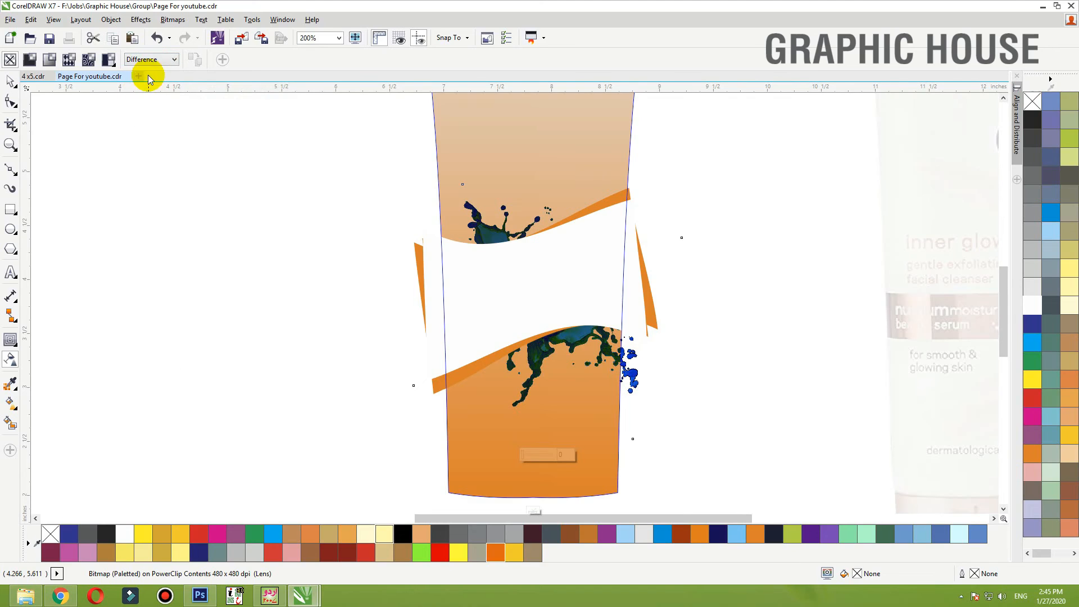
click(152, 60)
click(150, 113)
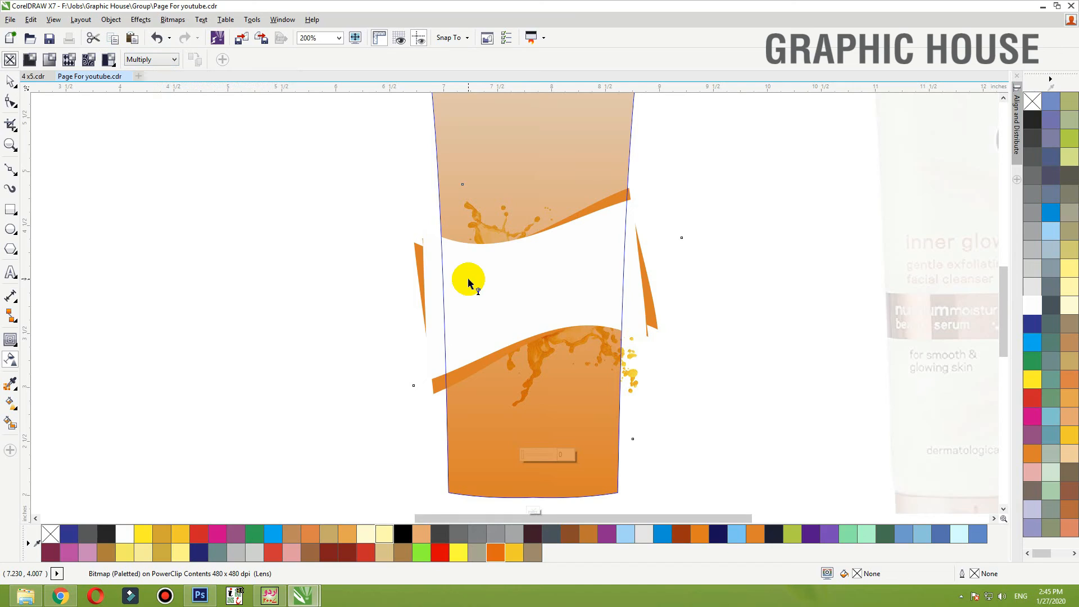
Compare the Divide, If Lighter, Color, Logical OR and Hard Light merge modes on the splash, returning to Multiply
click(158, 63)
click(145, 125)
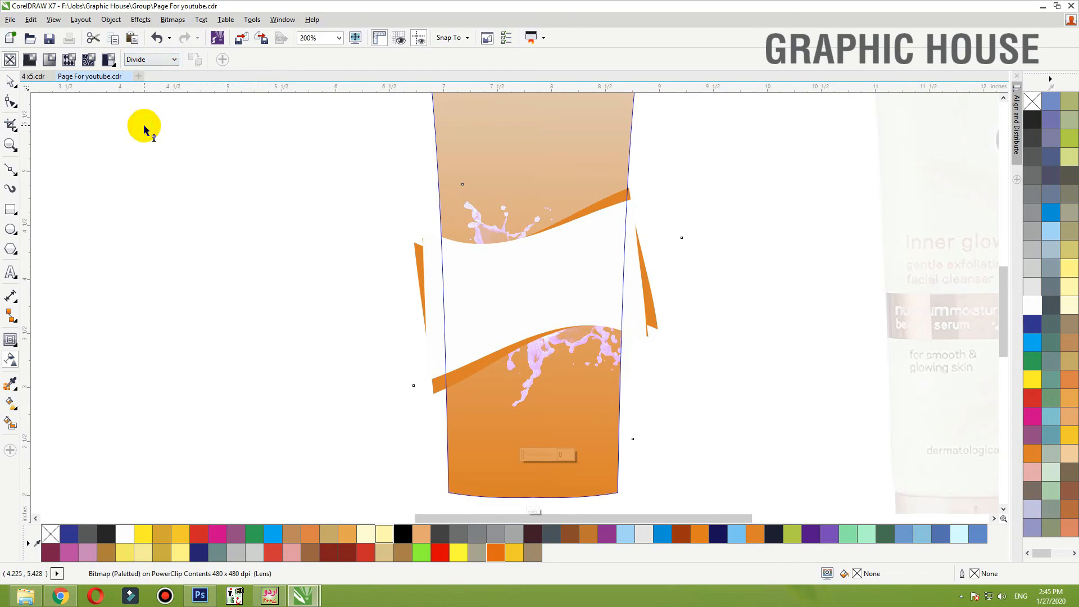
click(140, 58)
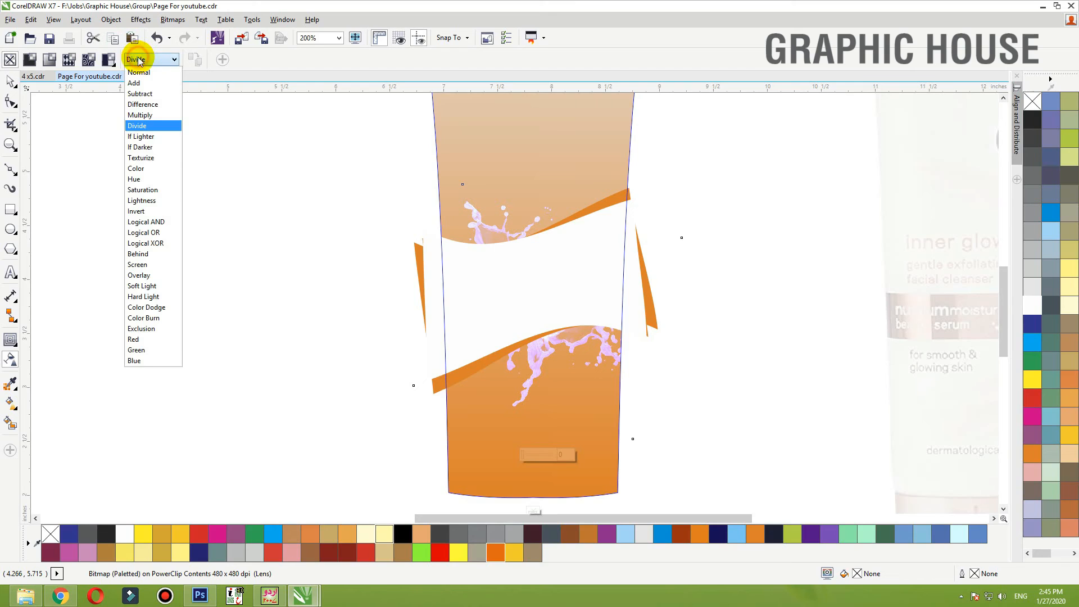
click(141, 135)
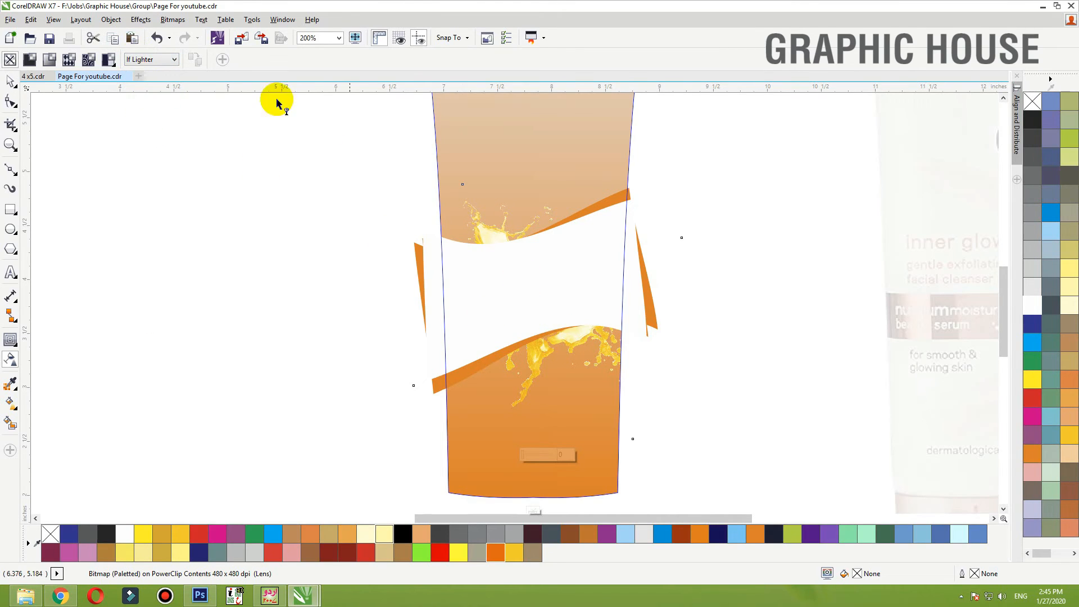
click(150, 61)
click(140, 165)
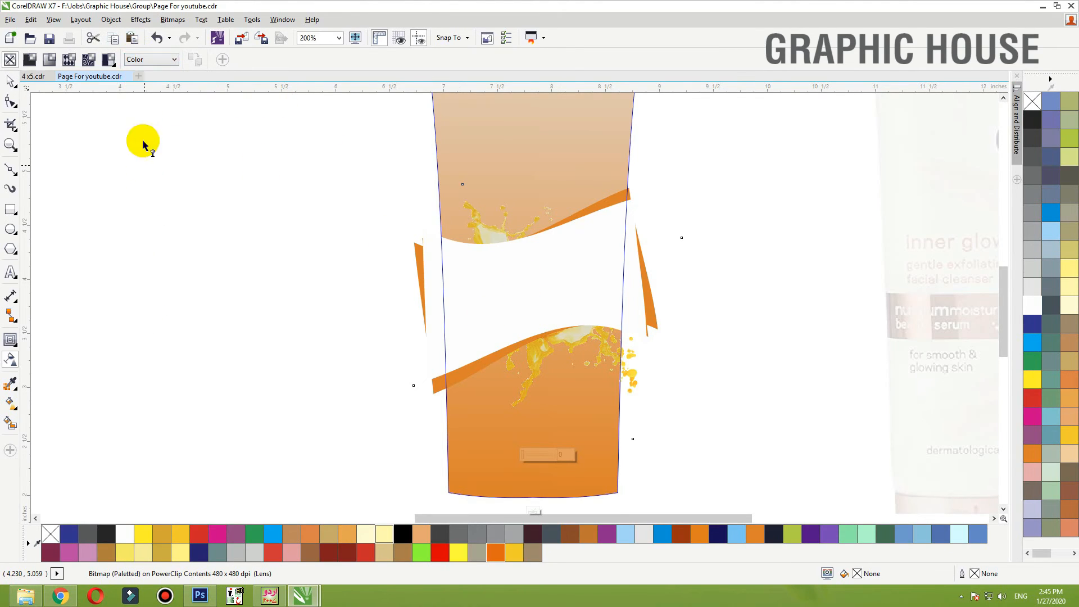
click(150, 60)
click(142, 226)
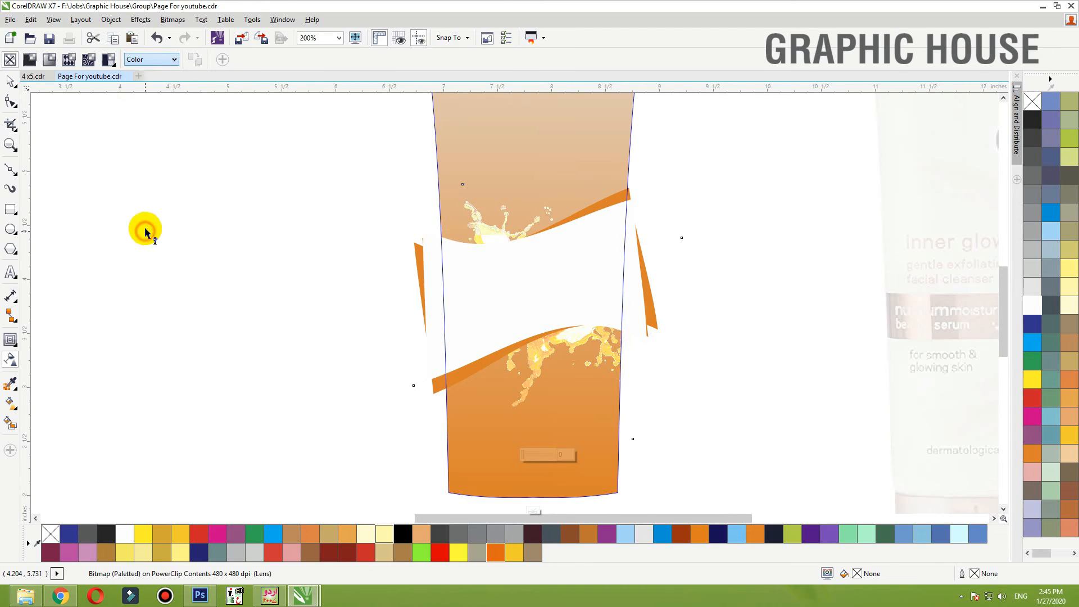
click(149, 59)
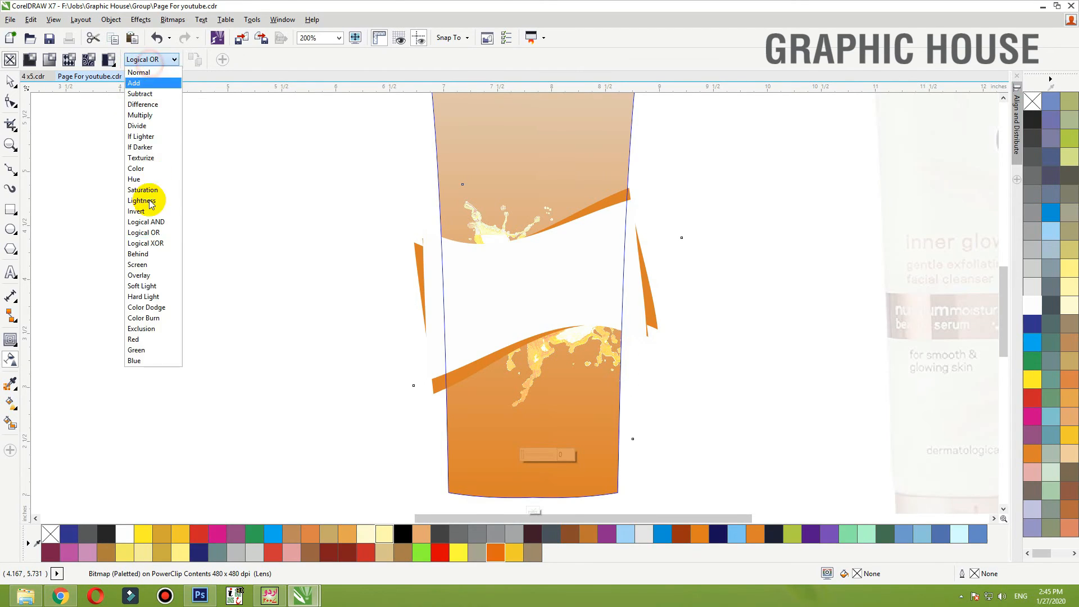
click(144, 301)
click(151, 59)
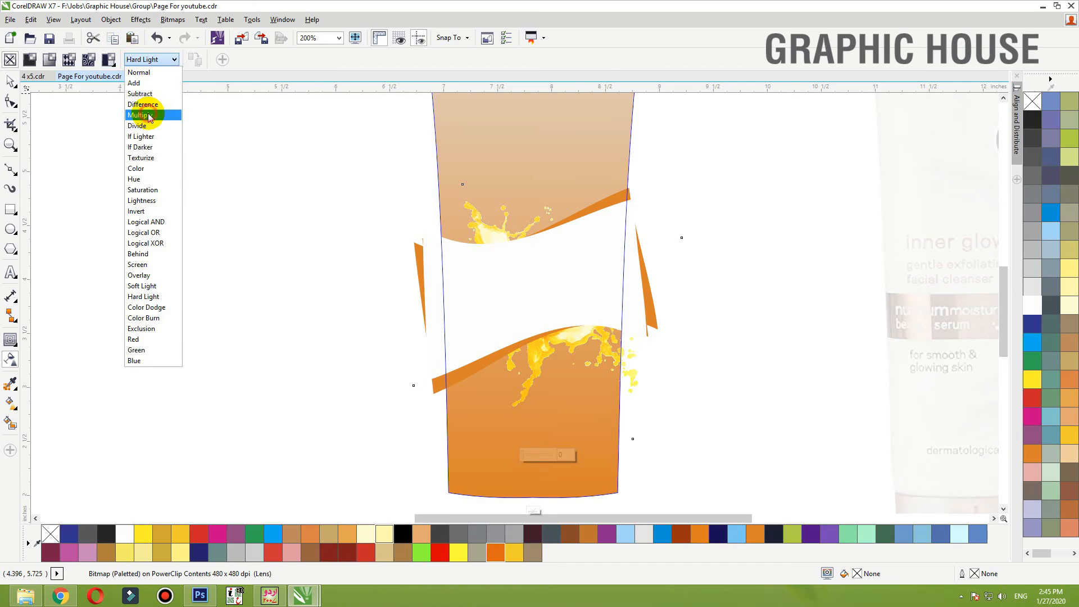
click(148, 111)
click(10, 81)
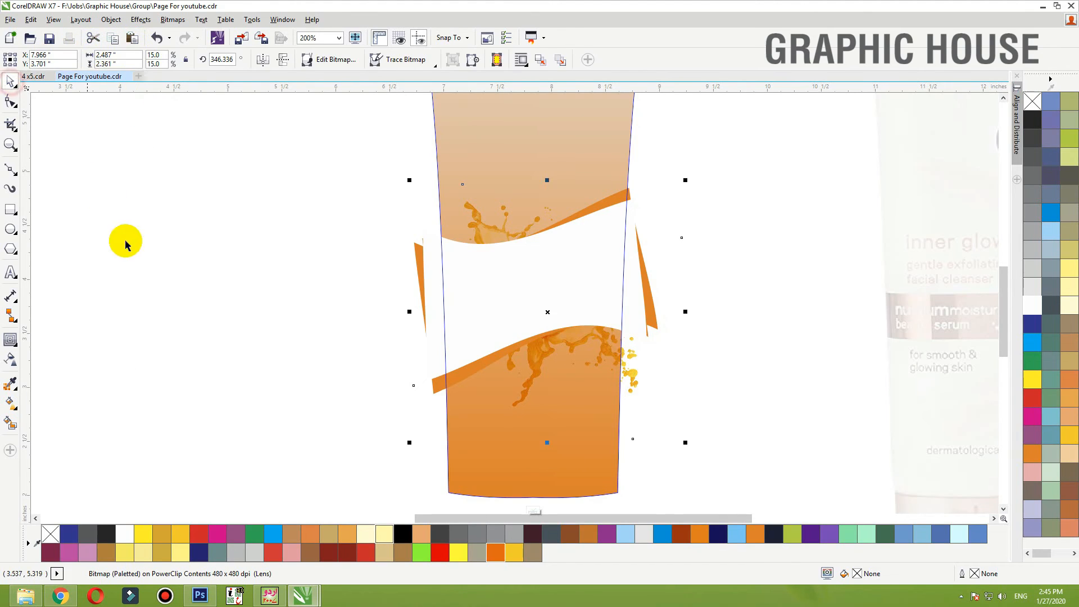
click(129, 249)
drag(511, 326, 312, 388)
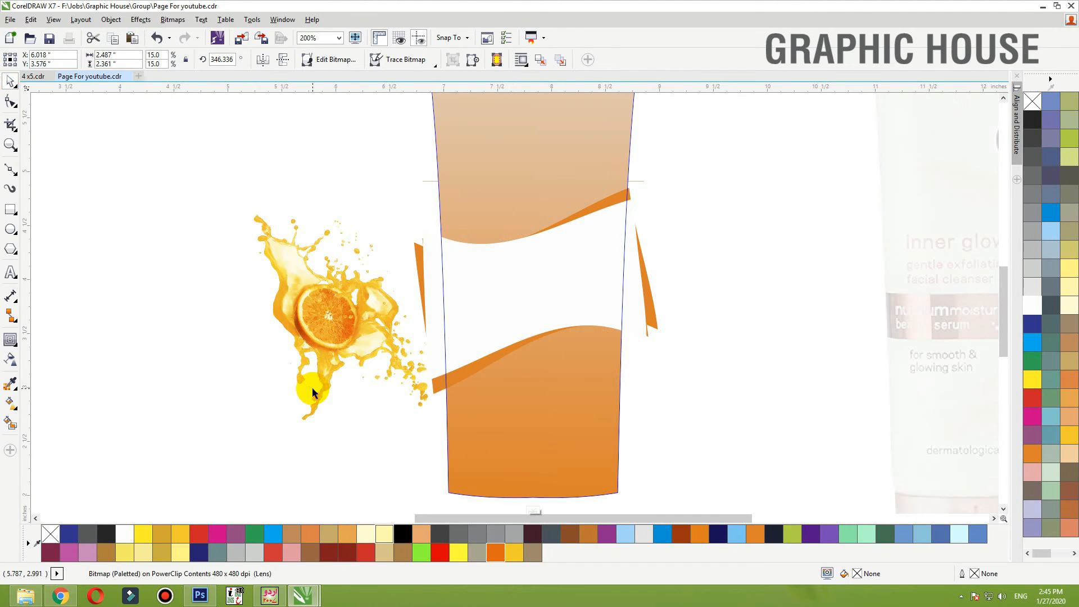
key(ctrl+z)
click(797, 284)
drag(581, 287, 464, 258)
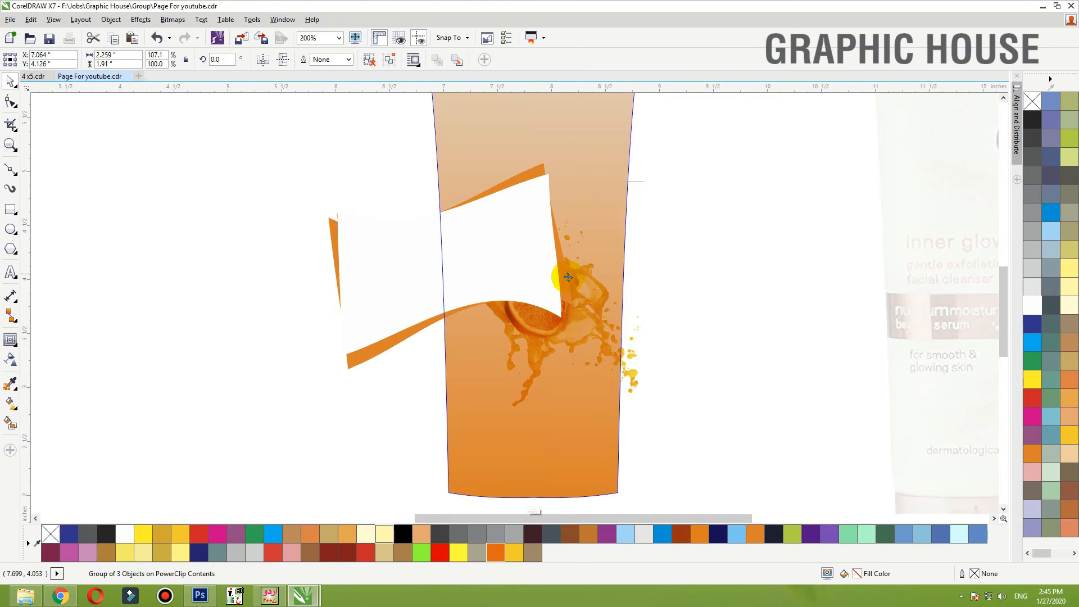
drag(568, 276, 313, 277)
key(ctrl+z)
click(728, 278)
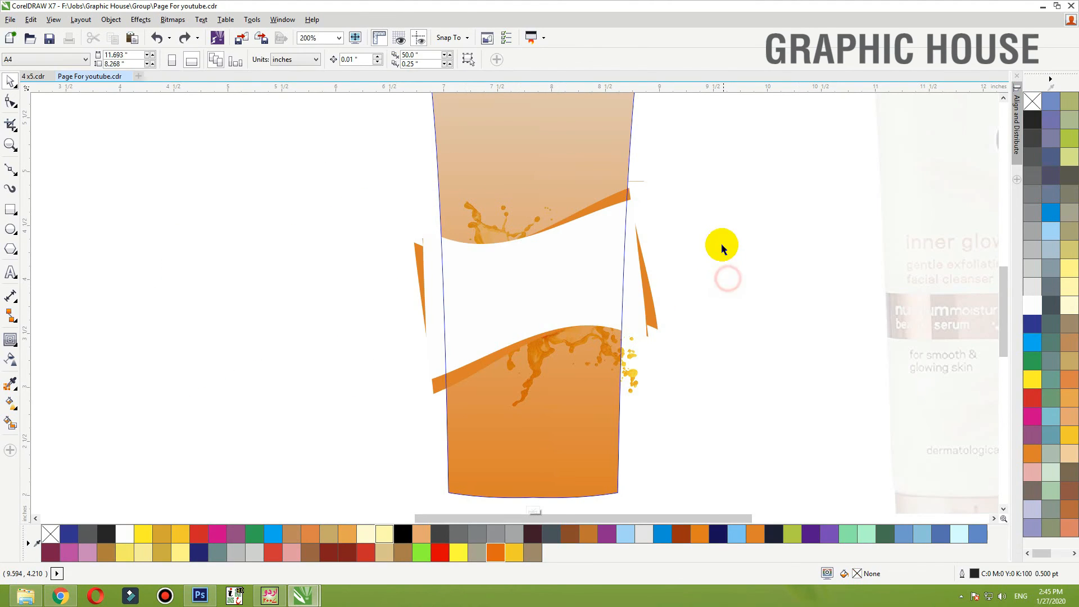
Finish editing the tube's clipped contents and remove the outline of the thin white inner border
key(ctrl+v)
key(shift+F2)
click(671, 248)
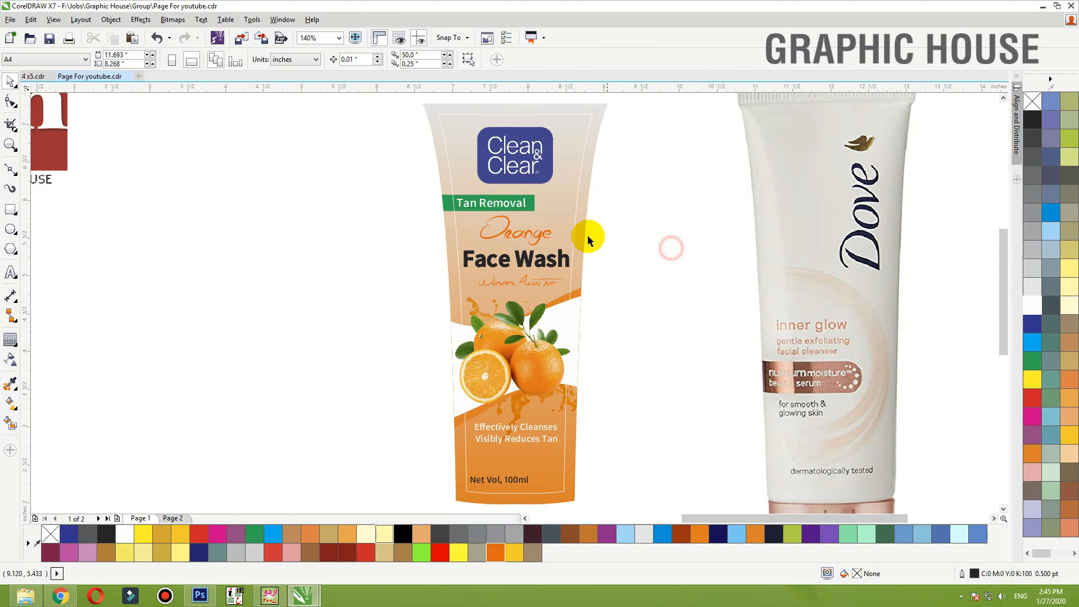
click(577, 231)
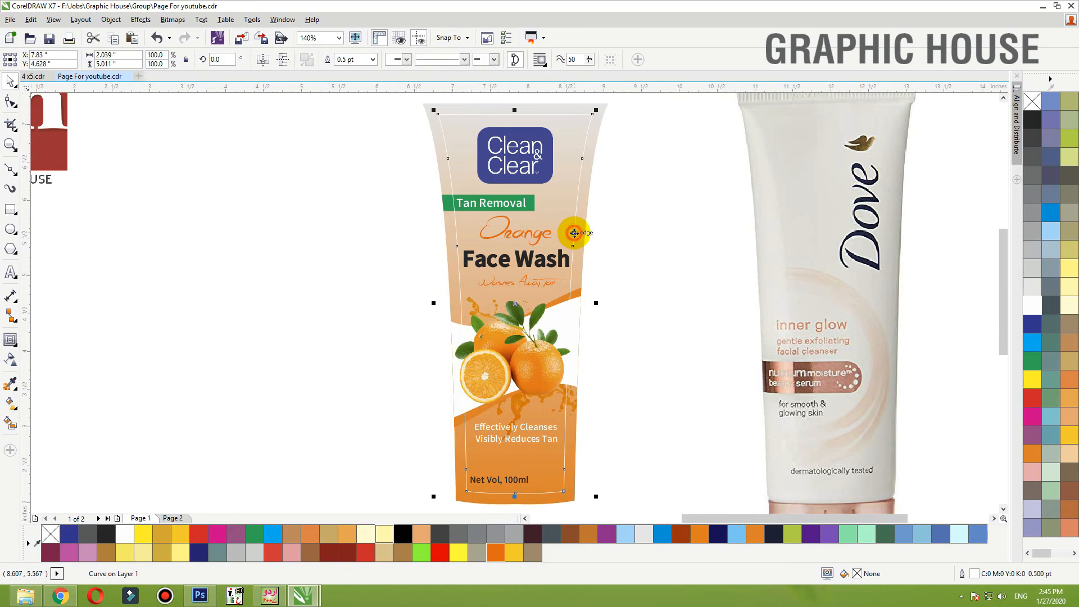
right_click(1036, 101)
click(682, 236)
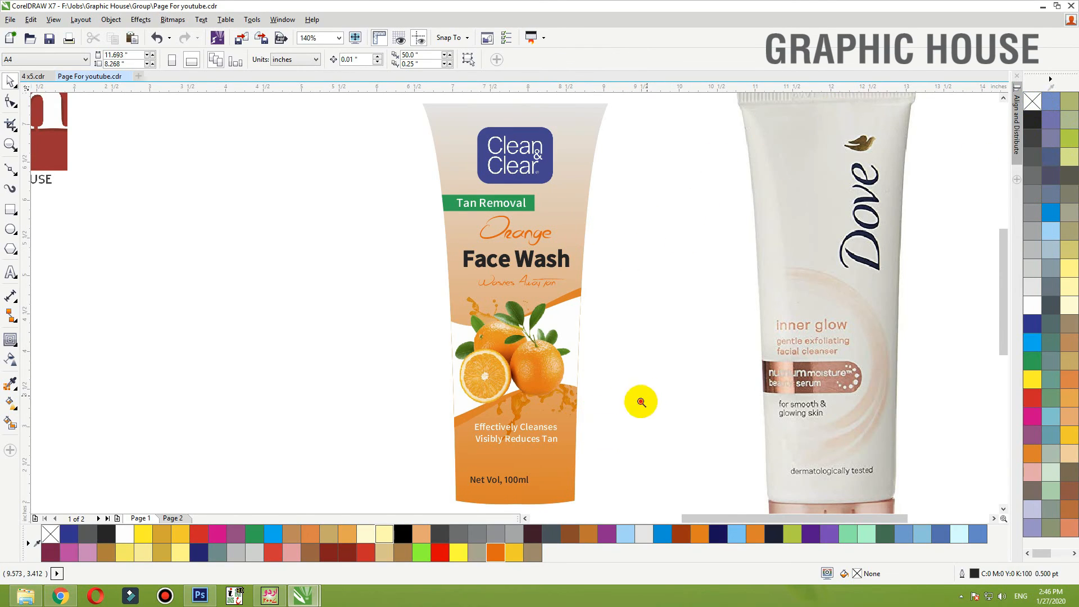
Nudge the two white lines "Effectively Cleanses" and "Visibly Reduces Tan" together slightly to the left
scroll(533, 352, down, 1)
drag(647, 396, 340, 513)
click(589, 221)
click(592, 201)
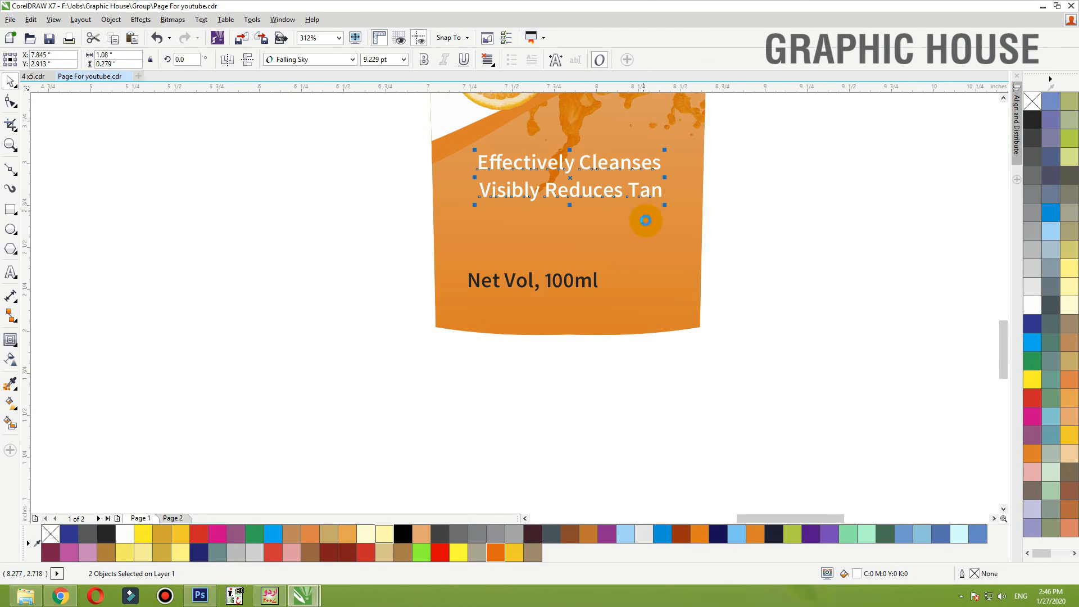
click(643, 222)
key(shift+F2)
click(657, 260)
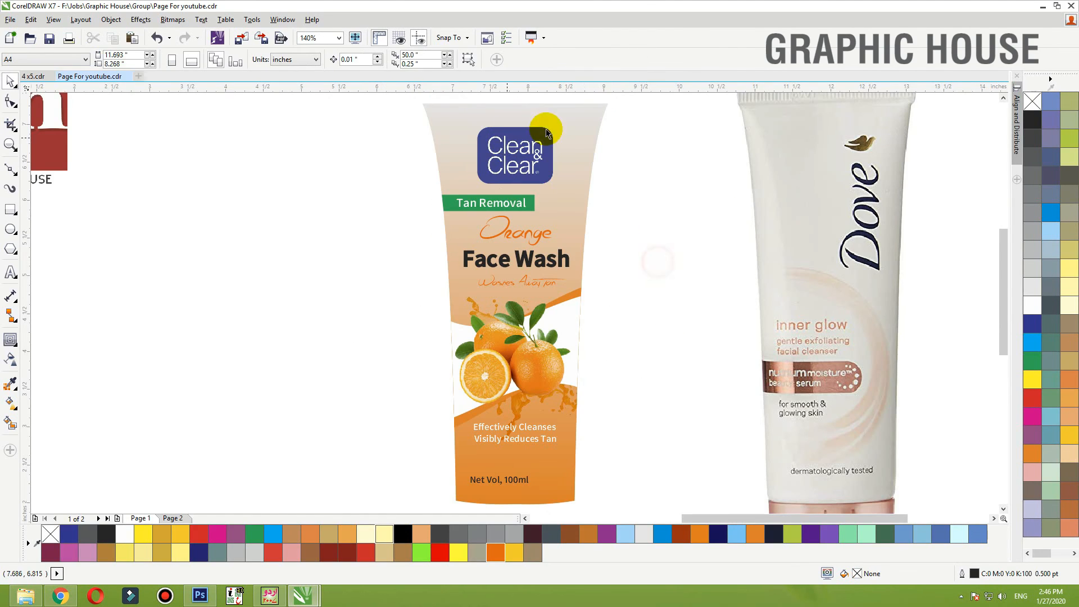
Set the upper end colour of the tube body's gradient fill to white
drag(588, 132, 610, 151)
key(ctrl+z)
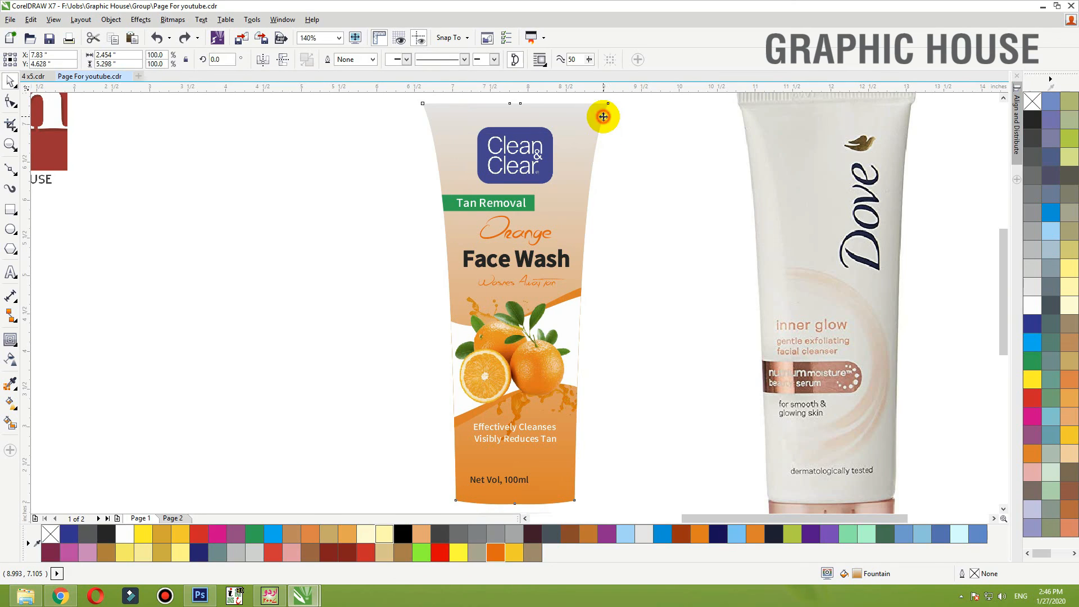
key(g)
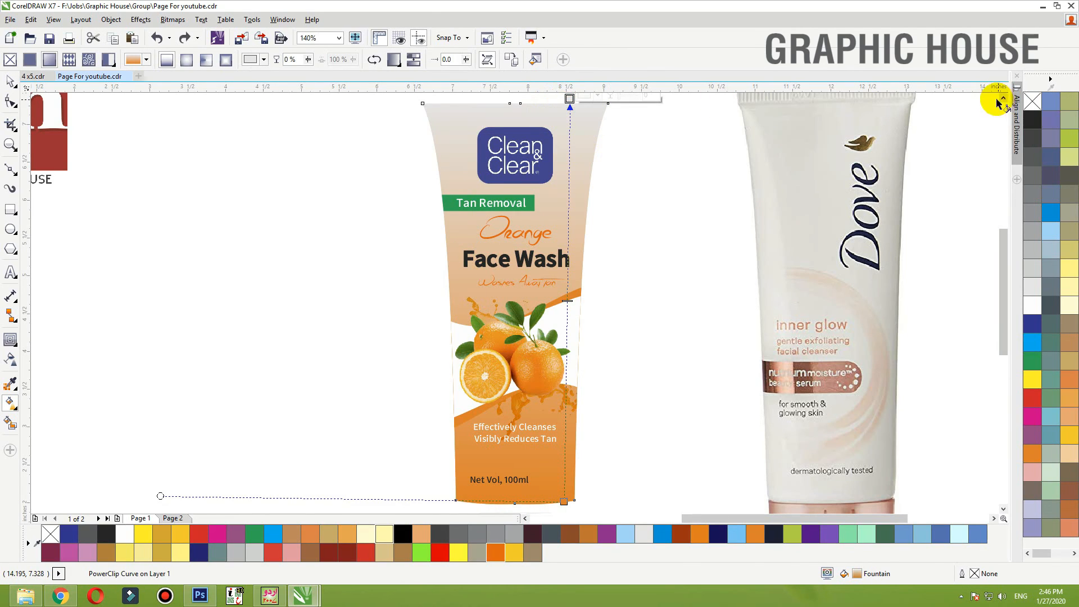
drag(1034, 126, 581, 112)
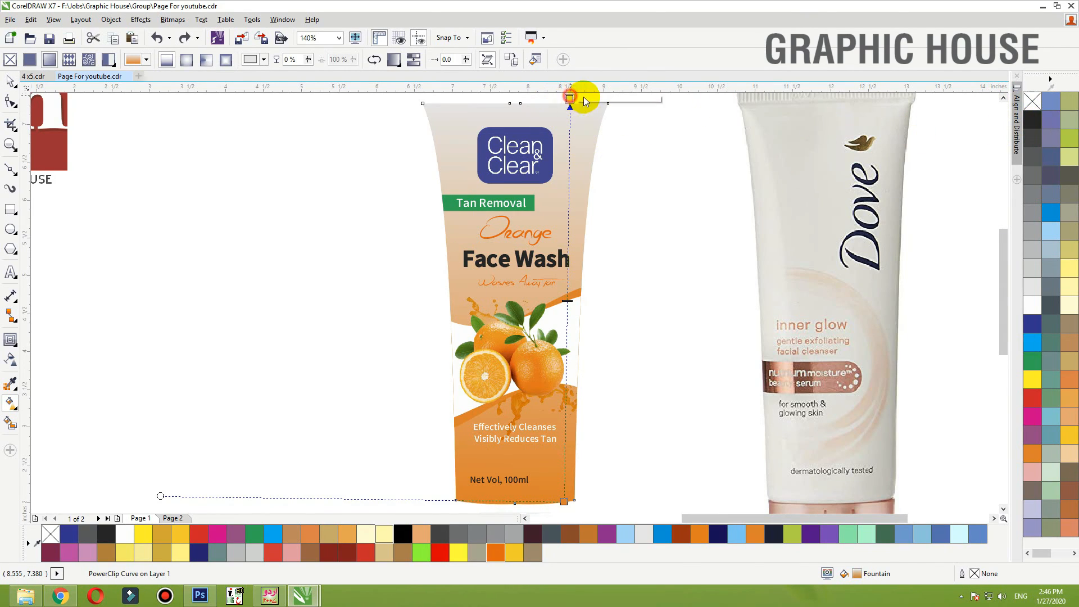
click(1032, 307)
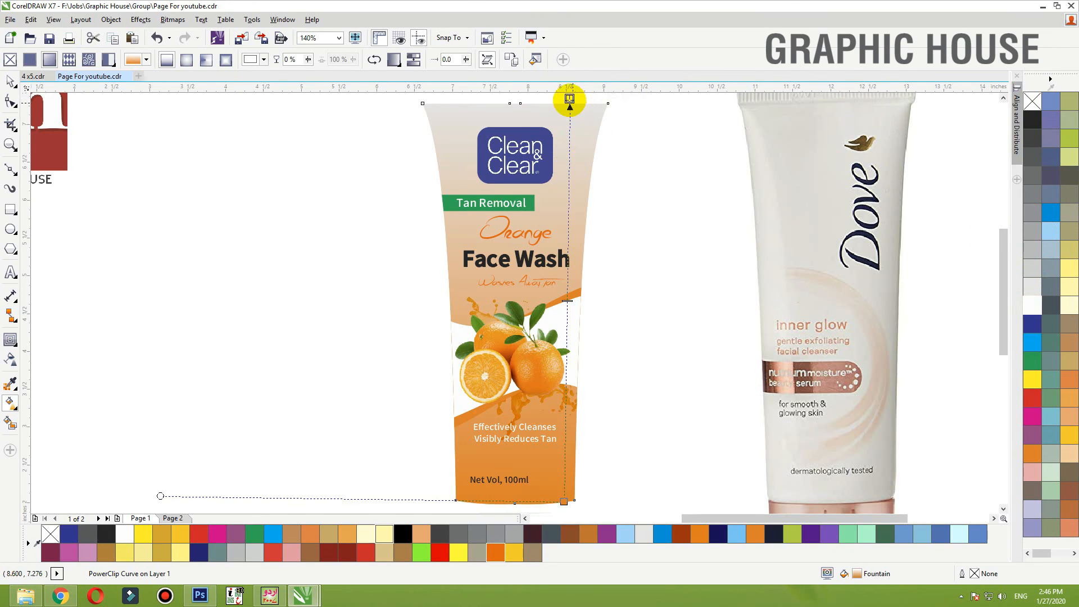
click(1030, 306)
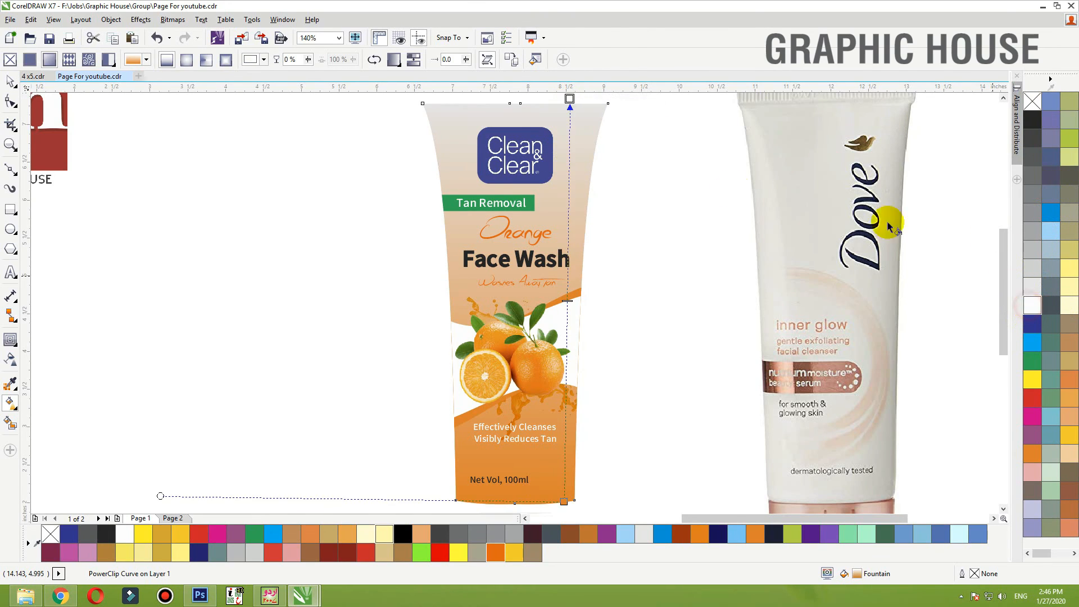
Open the tube's clipped contents and delete the gradient body copy behind the band and splash
key(space)
drag(580, 208, 600, 225)
key(ctrl+z)
ctrl+click(581, 193)
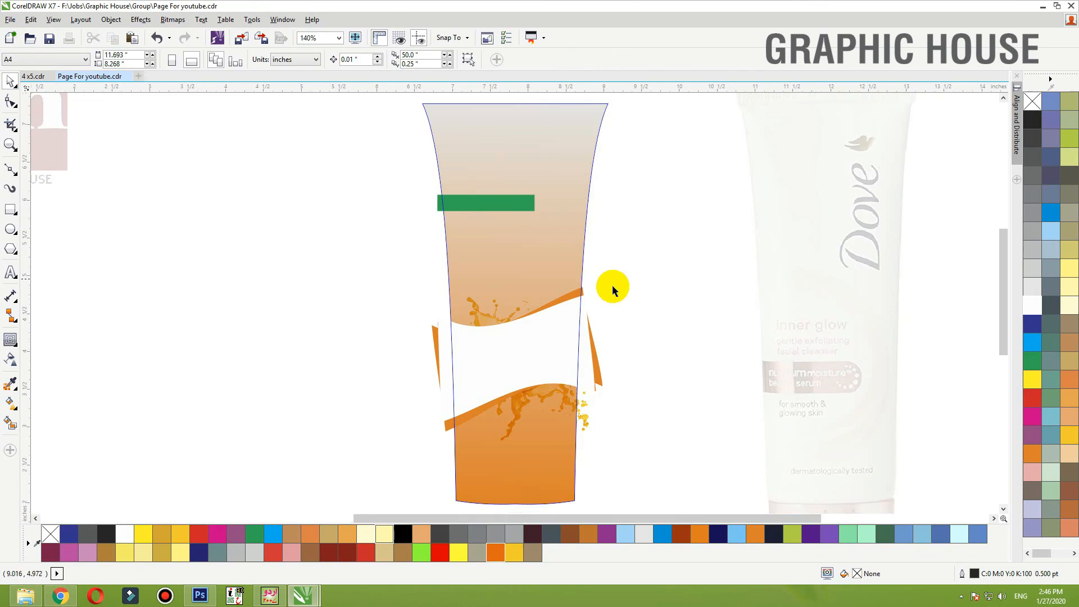
scroll(613, 289, down, 3)
scroll(498, 133, up, 3)
click(512, 150)
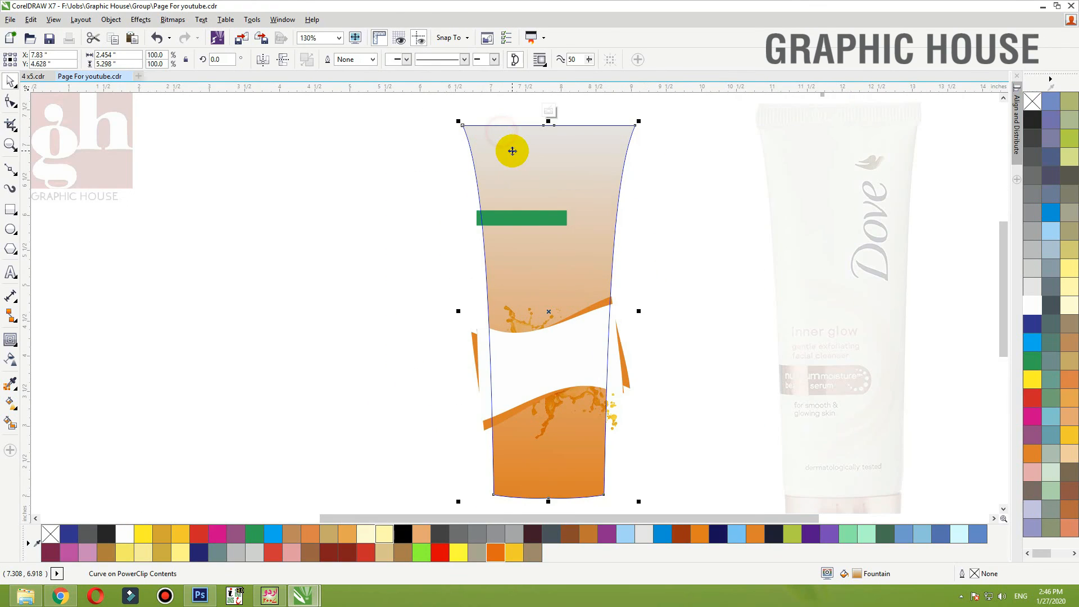
key(Delete)
Draw a rectangle about 3.08 by 0.35 in across the tube's upper edge, filled Orange (#FF6600) with no outline
click(10, 208)
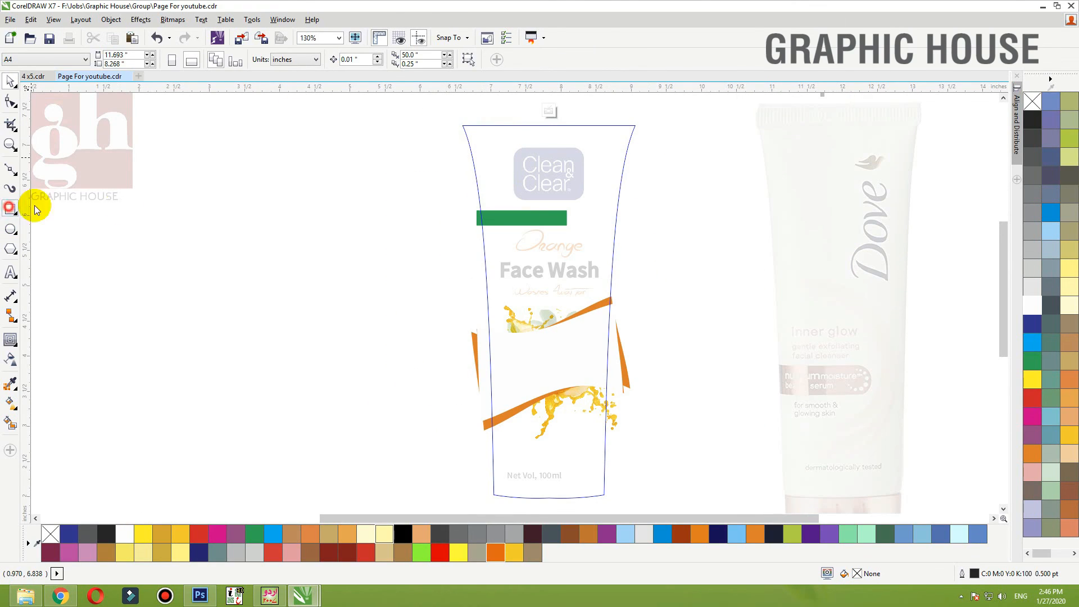
drag(446, 113, 663, 137)
click(496, 553)
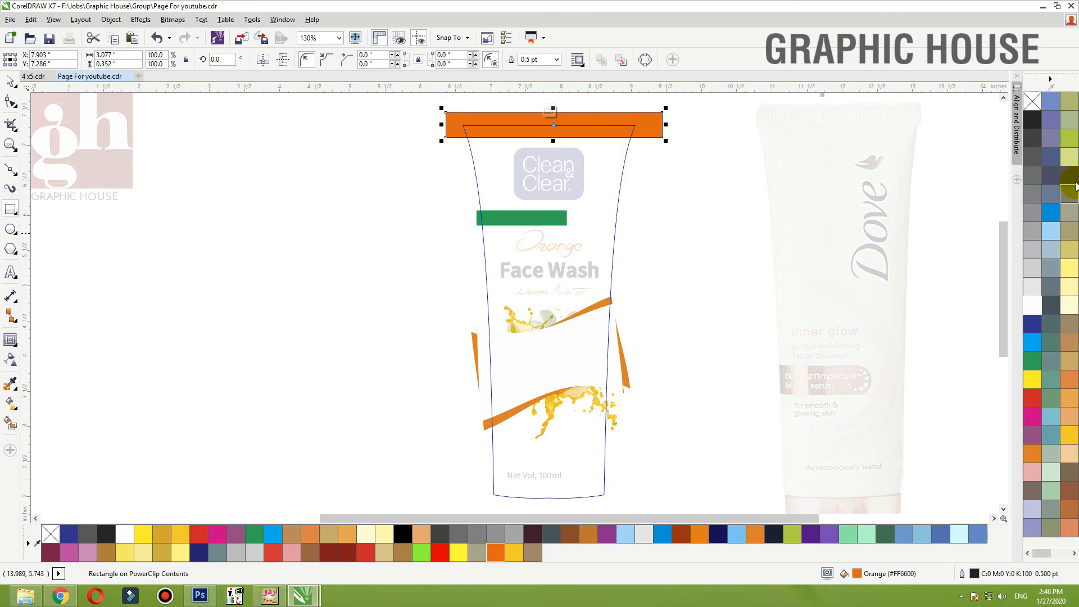
right_click(1033, 106)
Move the orange strip very slightly up over the tube's upper edge and finish editing the clipped contents
key(F2)
drag(741, 167, 417, 125)
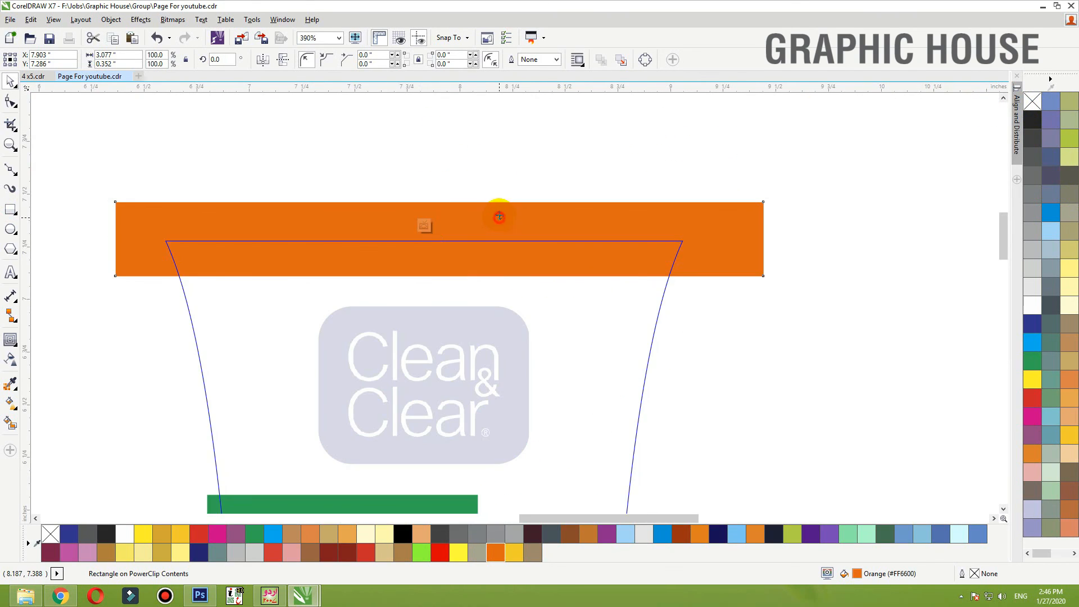
drag(500, 217, 499, 214)
ctrl+click(518, 161)
key(shift+F2)
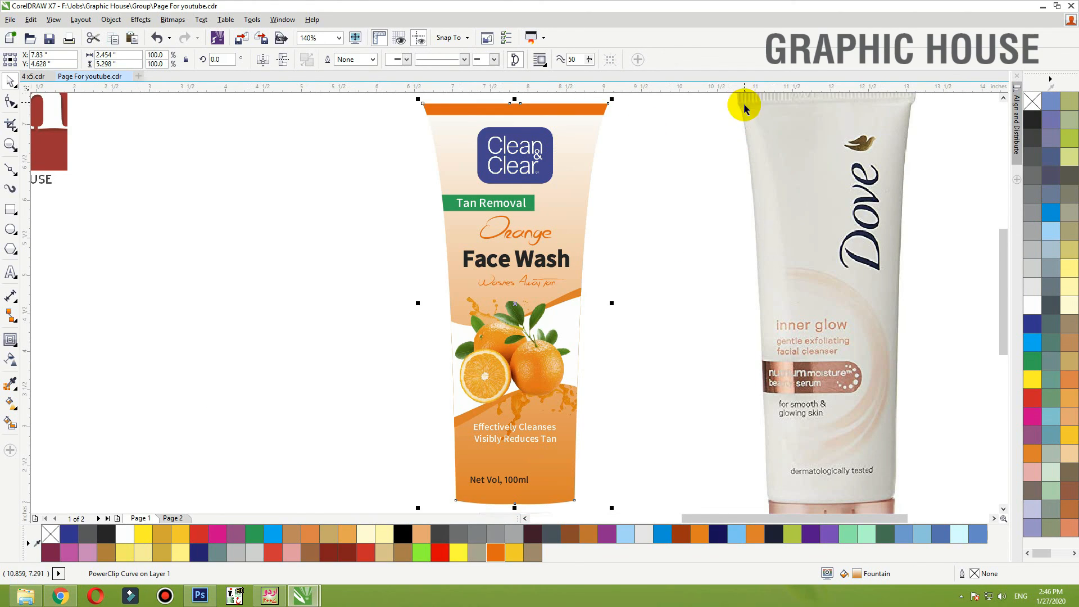
scroll(737, 169, down, 2)
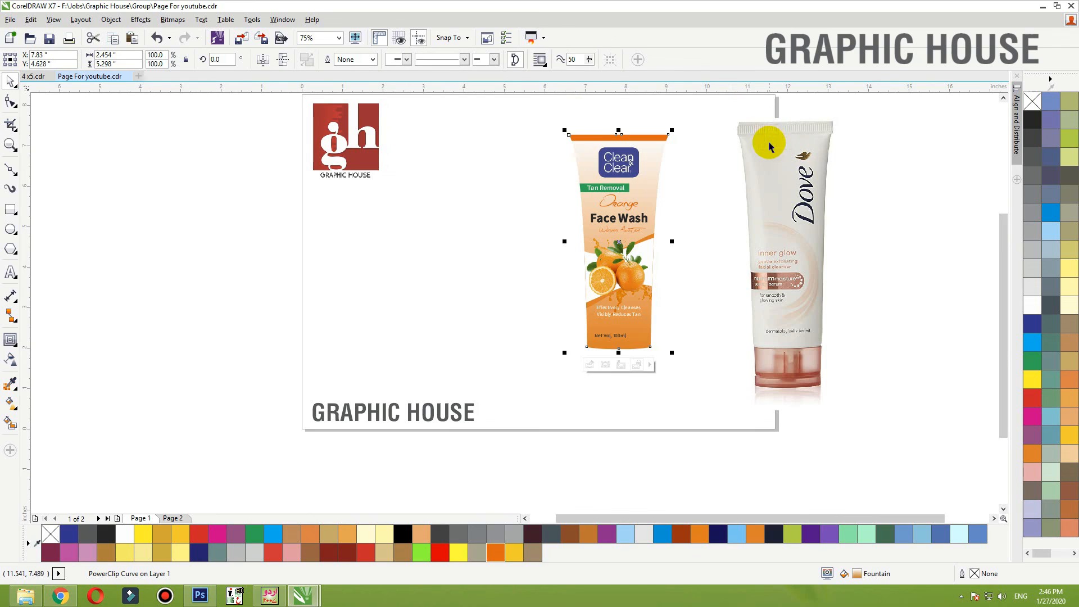
drag(687, 101, 513, 373)
key(shift+F2)
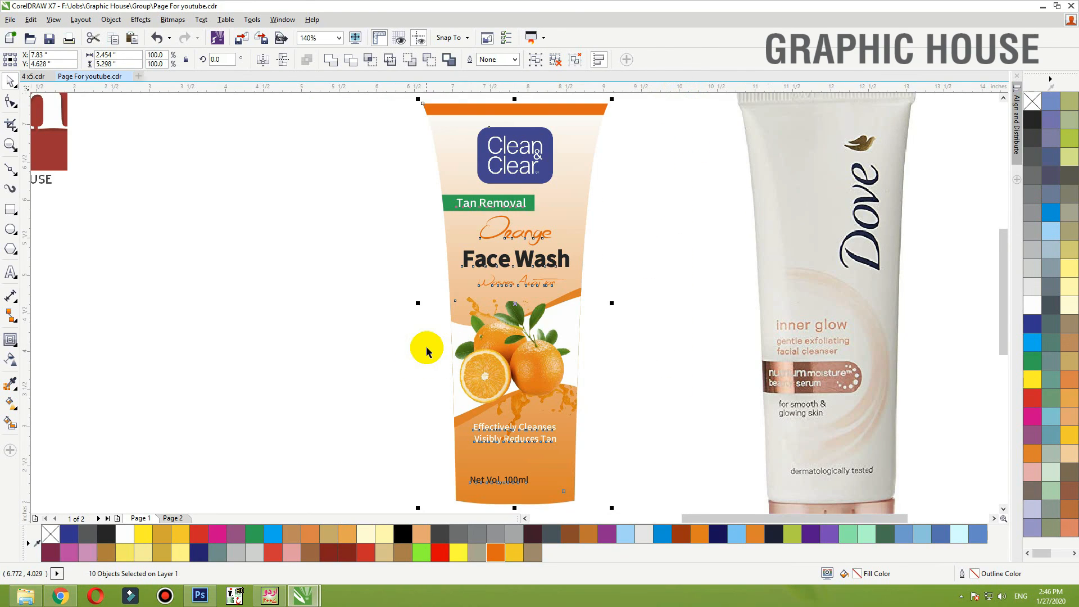
click(363, 335)
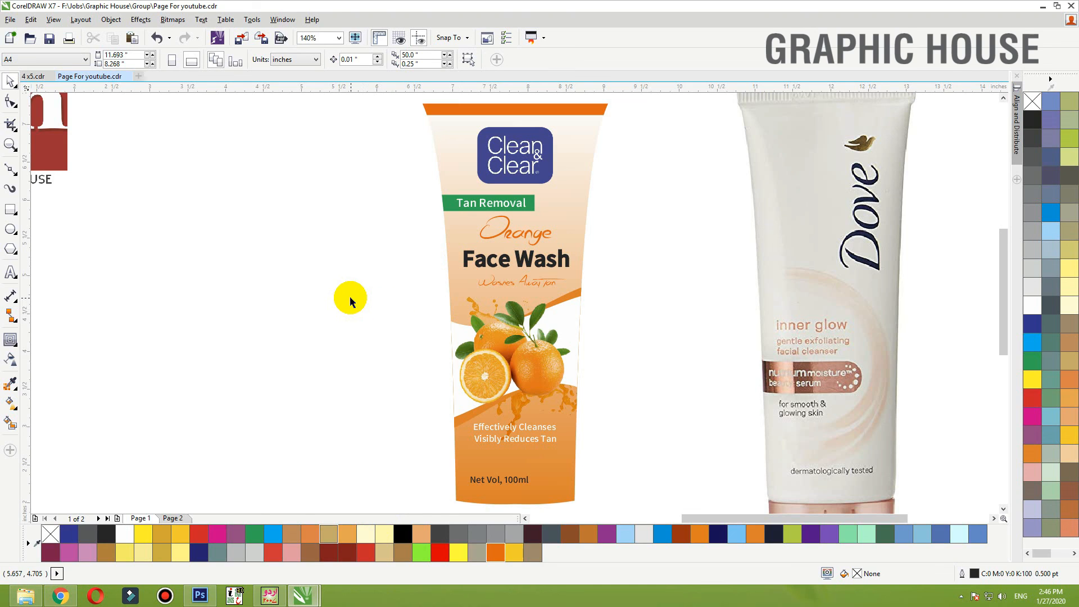
scroll(409, 319, down, 2)
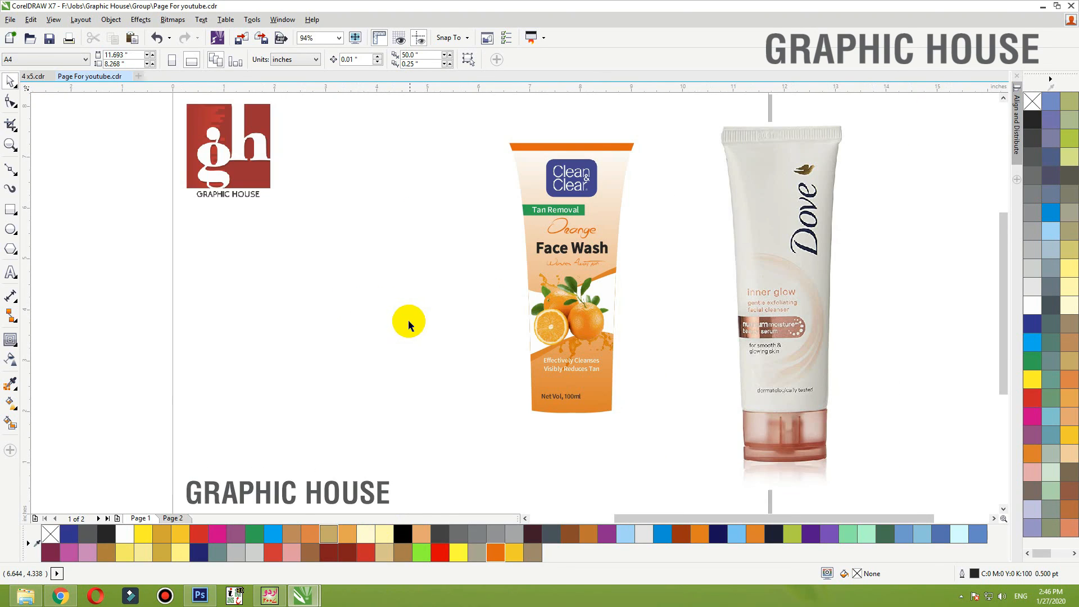